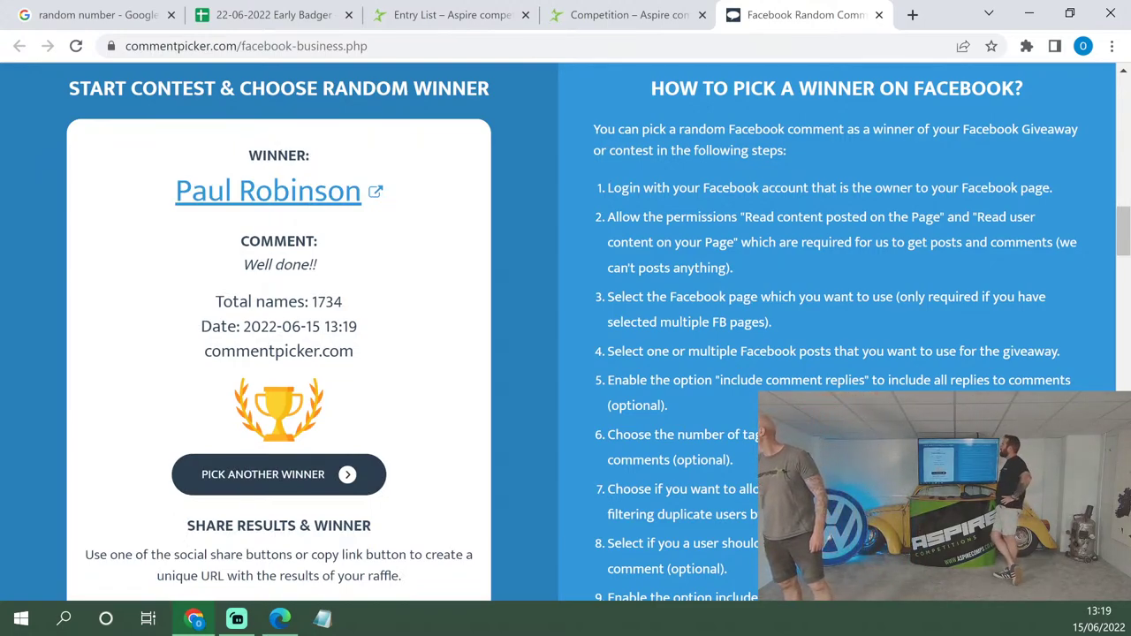
# Pick another random winner from the Facebook comments.
pyautogui.click(320, 472)
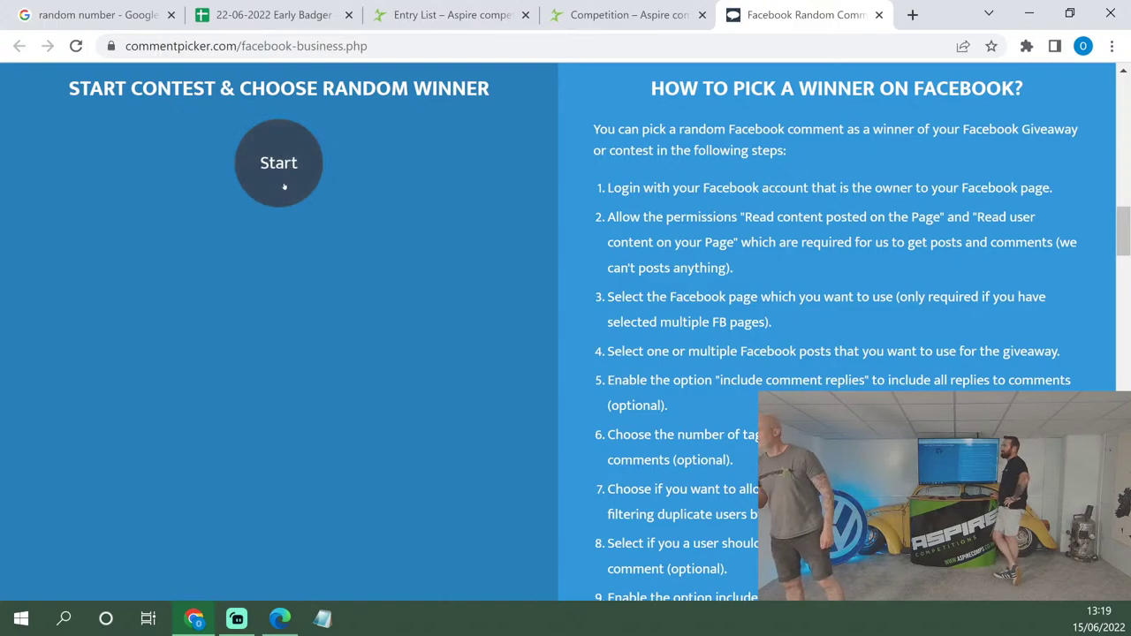
pyautogui.click(285, 187)
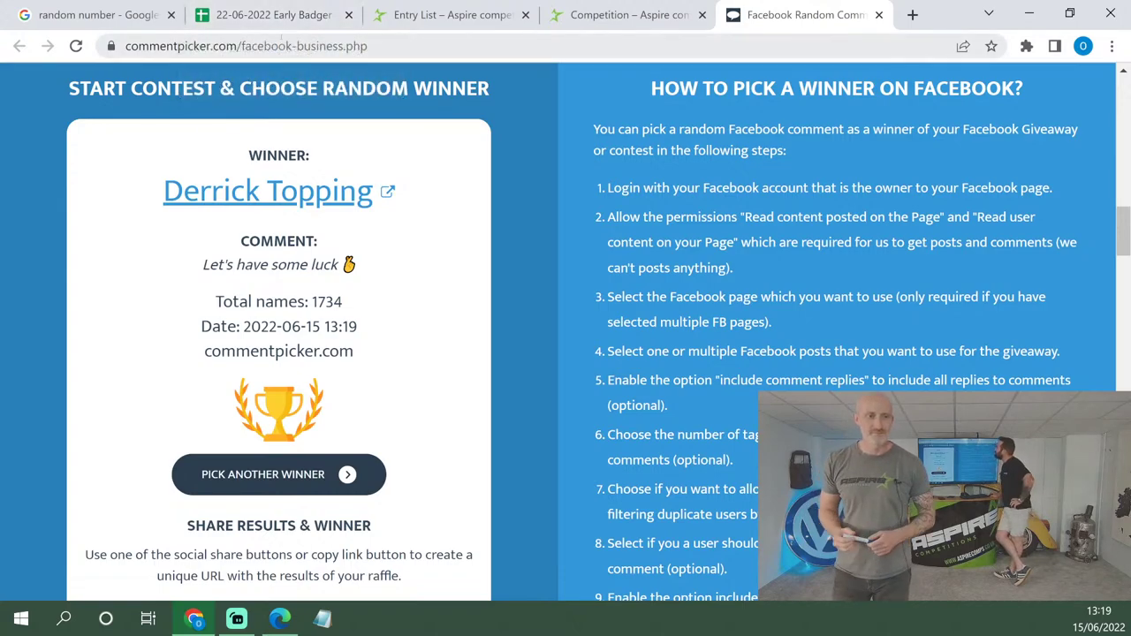
# Check the first and last ticket numbers on the Copper Bronze T6.1 sheet of the Early Badger spreadsheet, and return to the random number generator.
pyautogui.click(268, 15)
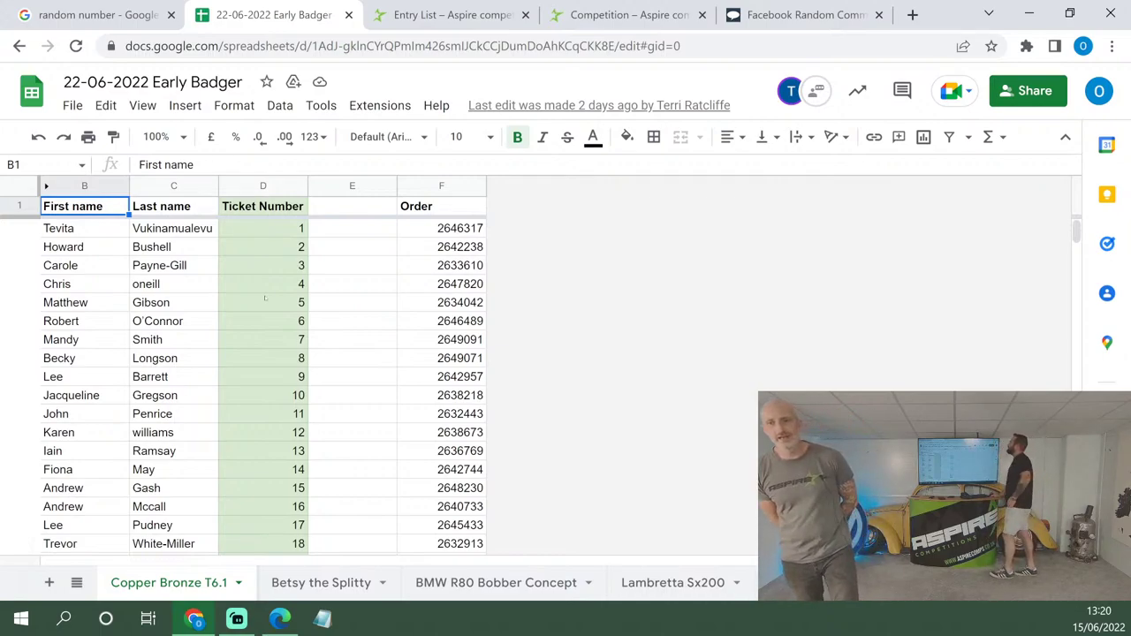
pyautogui.click(263, 228)
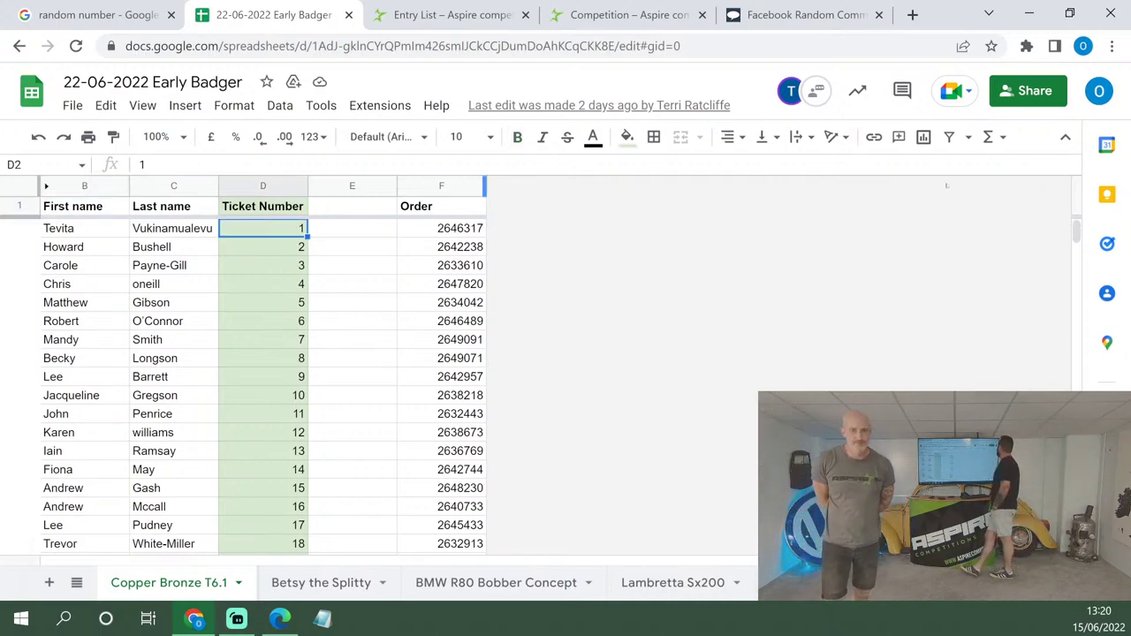
pyautogui.scroll(-20, 265, 380)
pyautogui.scroll(-15, 265, 380)
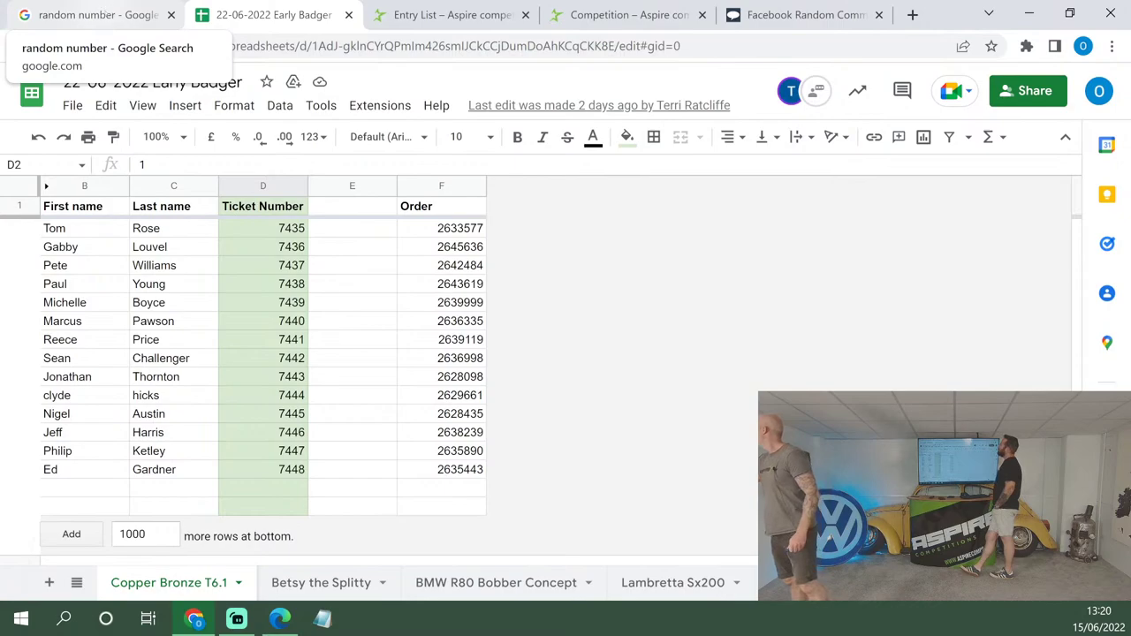
pyautogui.click(107, 17)
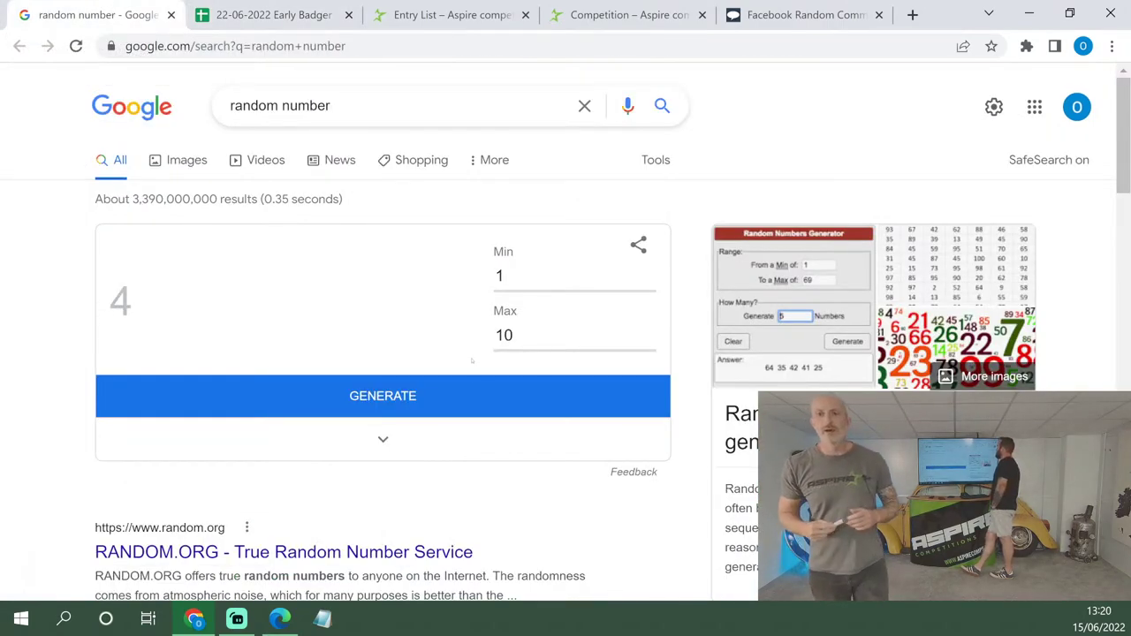
# Generate a test random number with the minimum set to 100 and the maximum set to 10000.
pyautogui.click(511, 278)
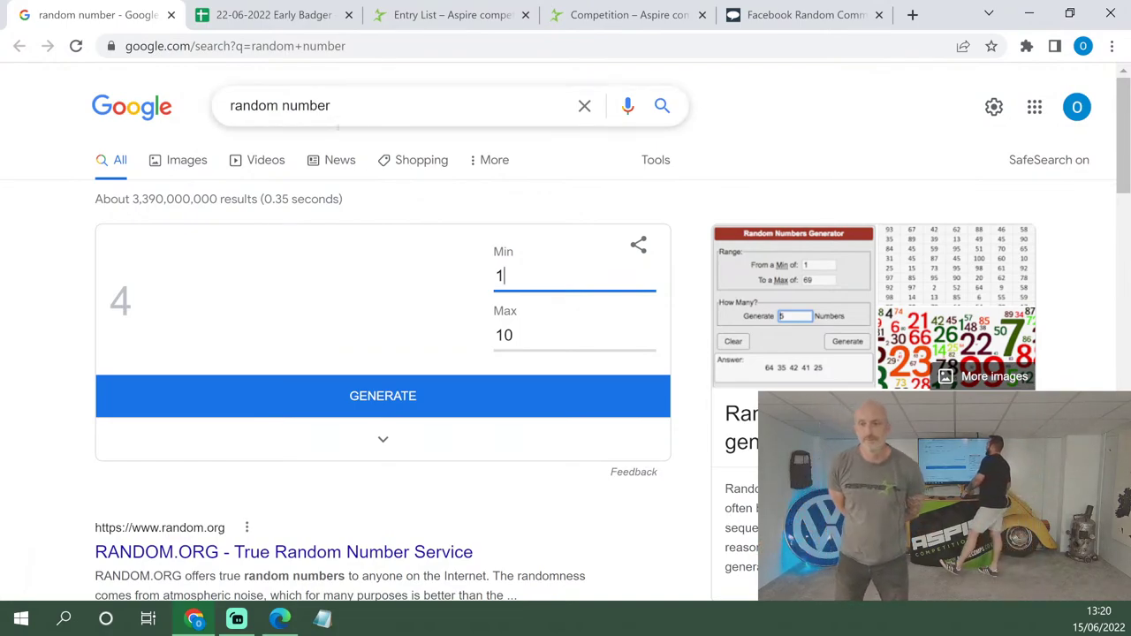
pyautogui.write('00')
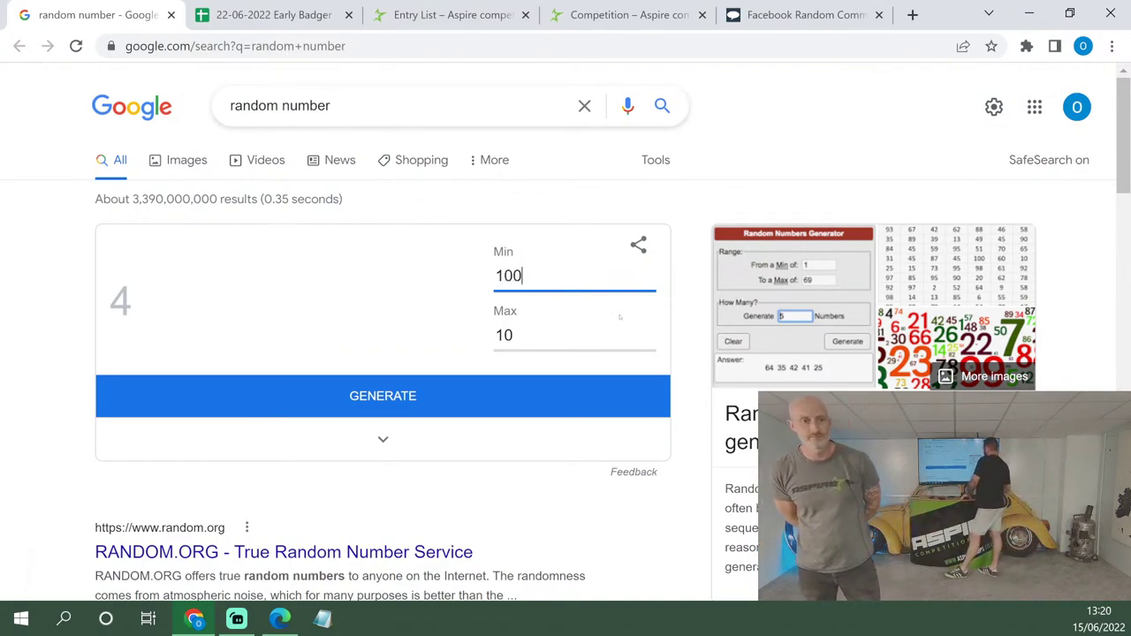
pyautogui.click(603, 334)
pyautogui.write('000')
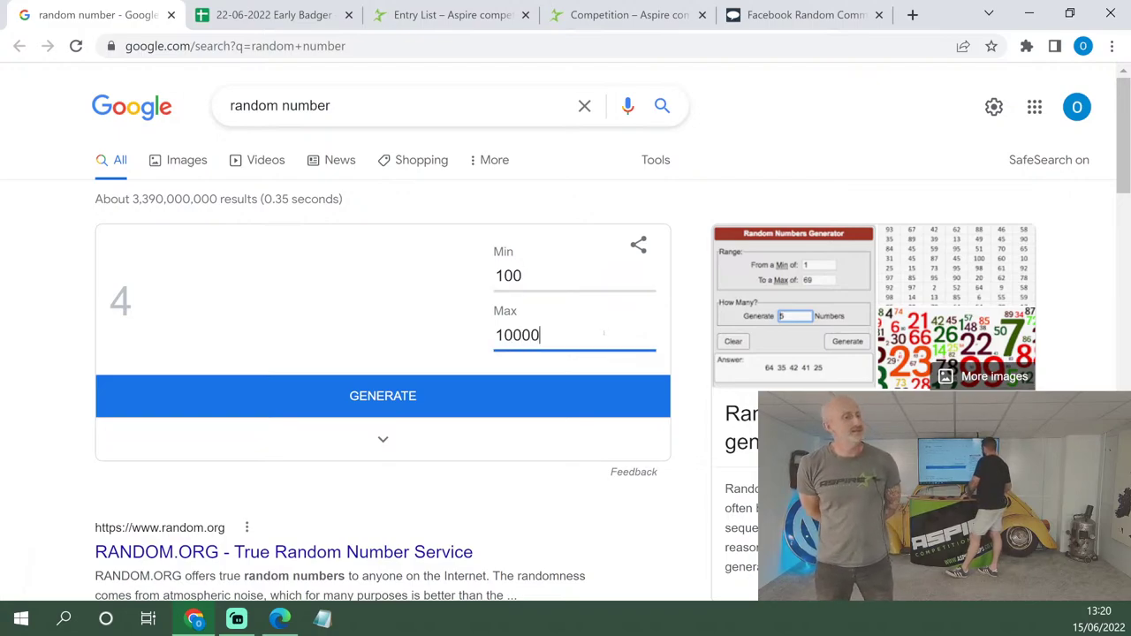
pyautogui.click(433, 399)
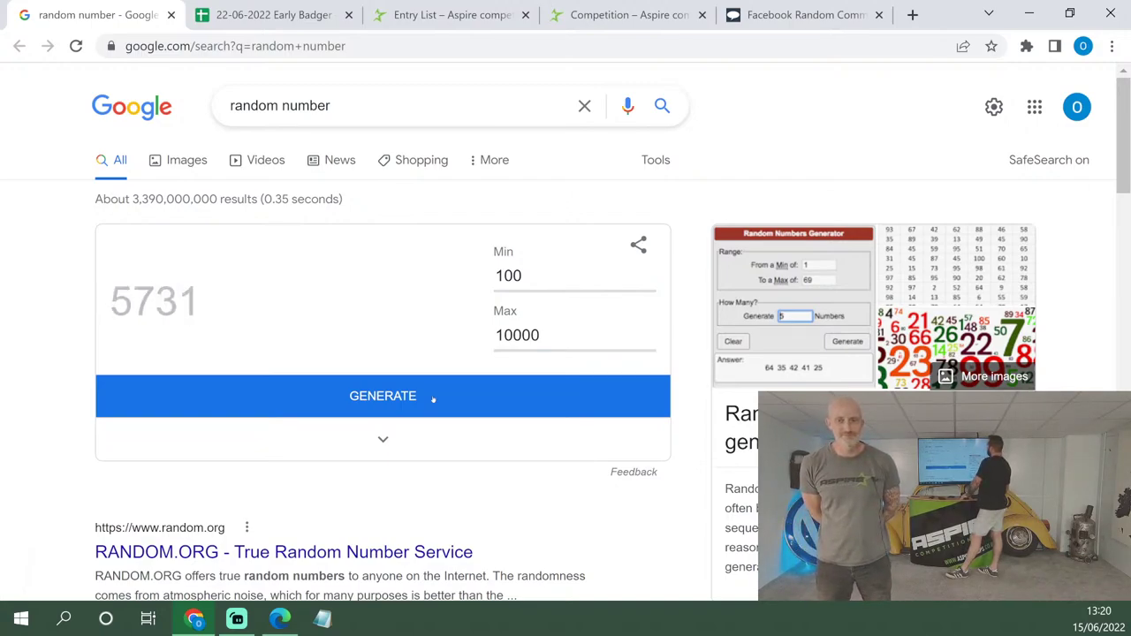
# Reset the random number generator by setting both minimum and maximum to 0 and generating a number.
pyautogui.click(549, 278)
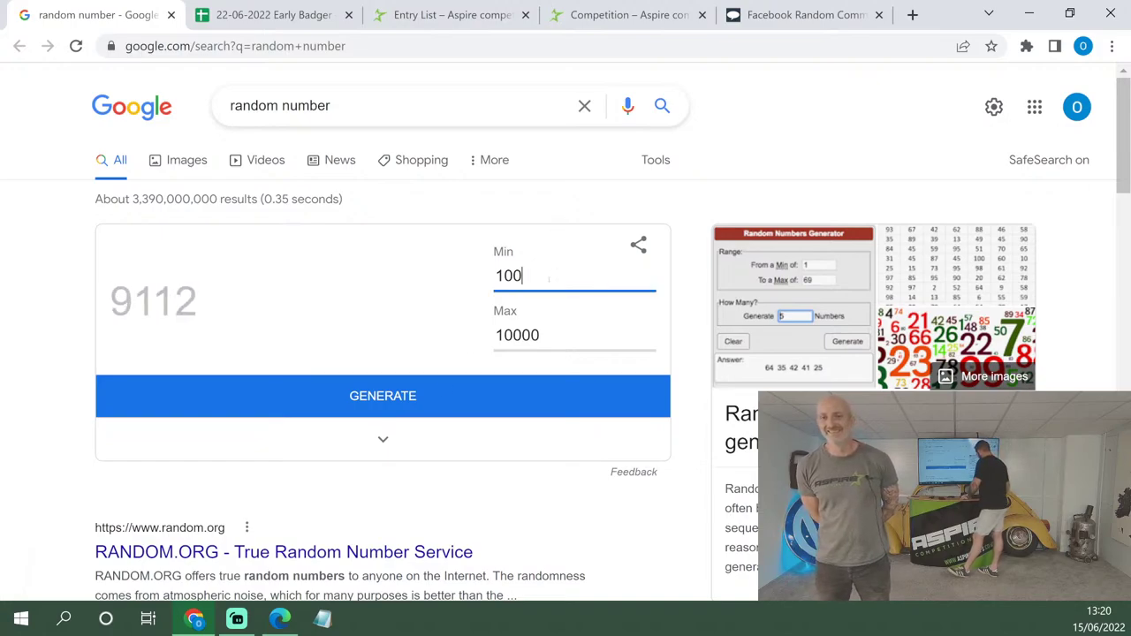
pyautogui.press('BackSpace')
pyautogui.press('BackSpace')
pyautogui.press('BackSpace')
pyautogui.write('0')
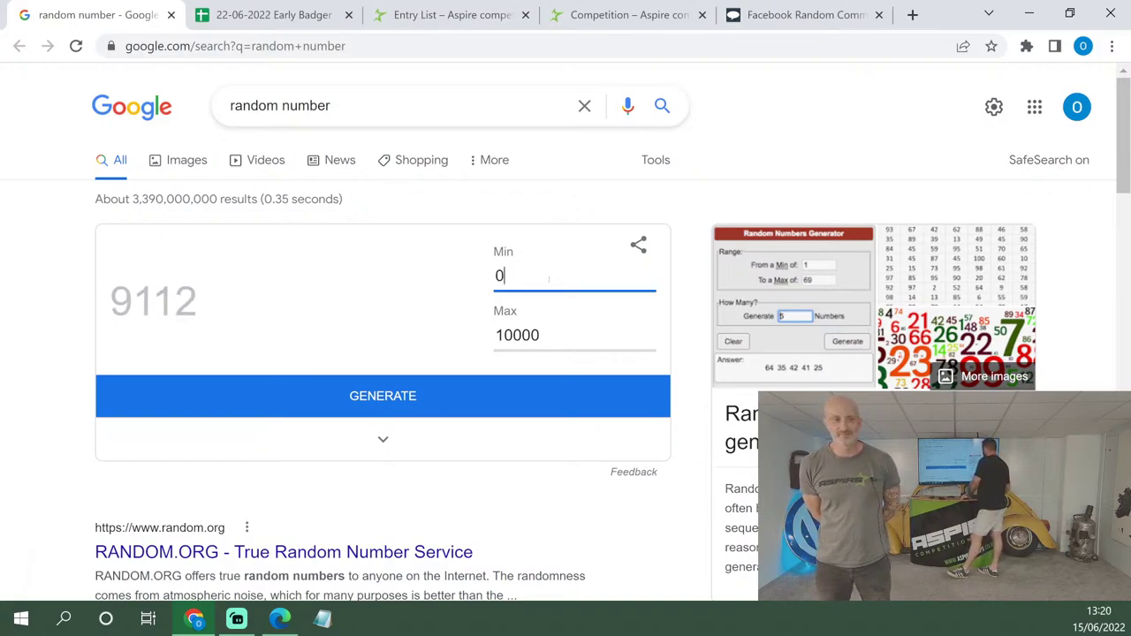
pyautogui.click(574, 336)
pyautogui.press('BackSpace')
pyautogui.press('BackSpace')
pyautogui.press('BackSpace')
pyautogui.press('BackSpace')
pyautogui.press('BackSpace')
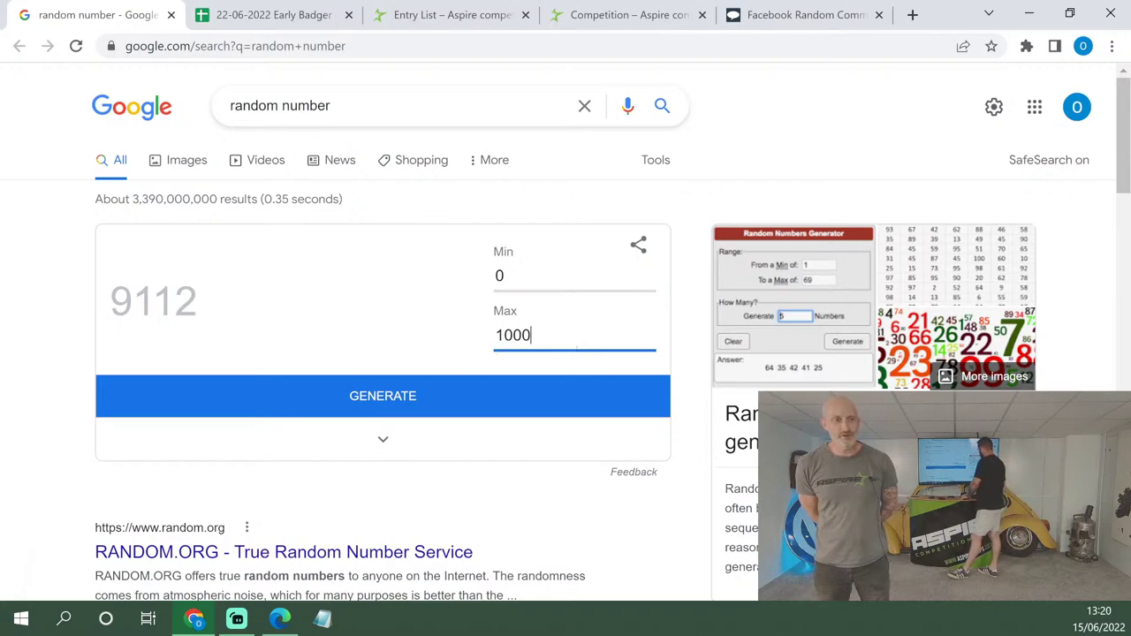
pyautogui.write('0')
pyautogui.click(497, 395)
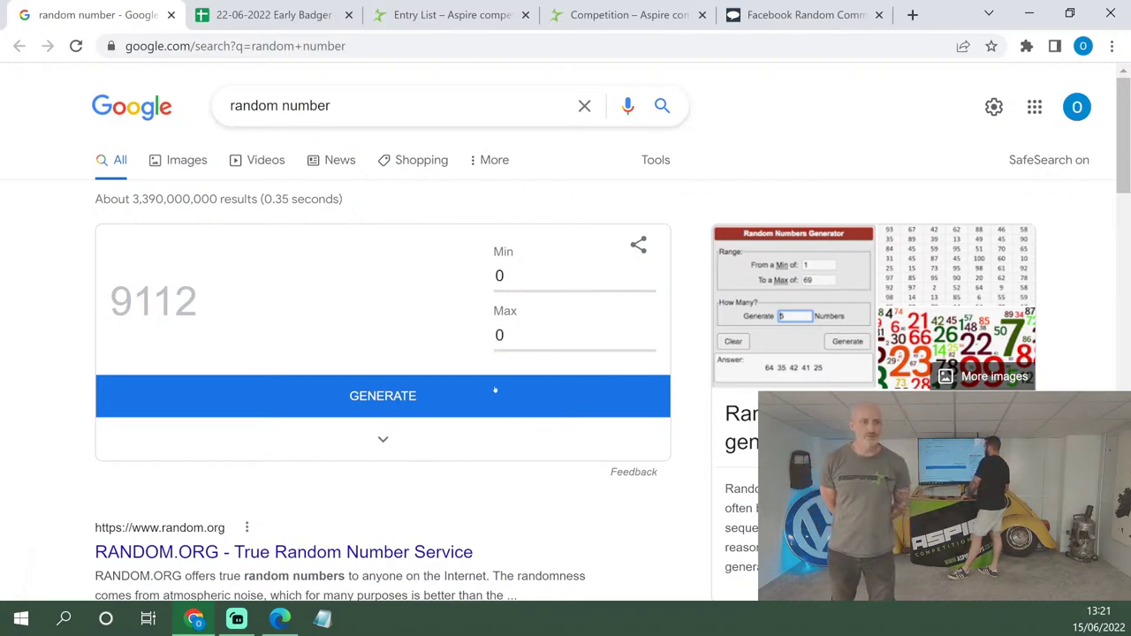
# Set the generator's range from 1 to 7448 and draw a random ticket number.
pyautogui.click(525, 277)
pyautogui.press('BackSpace')
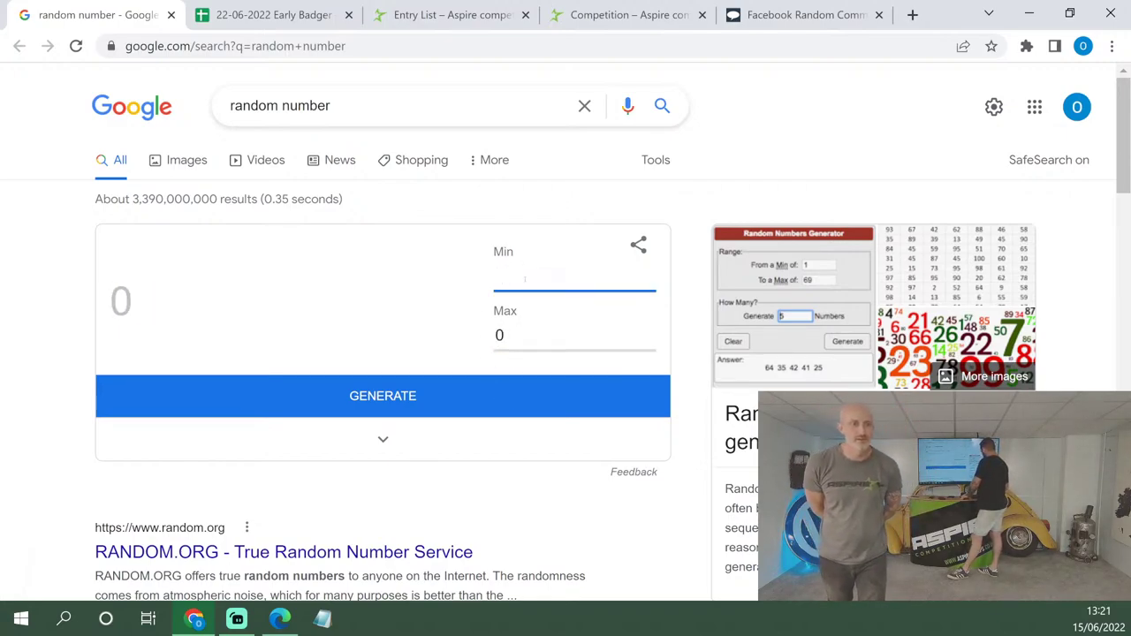
pyautogui.write('1')
pyautogui.click(538, 337)
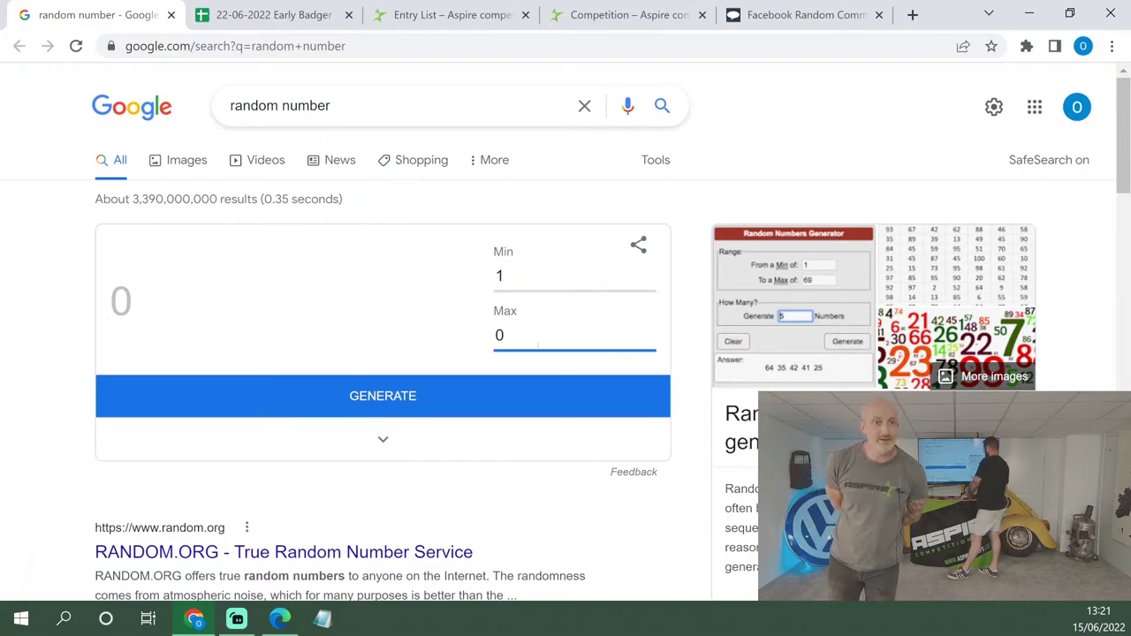
pyautogui.press('BackSpace')
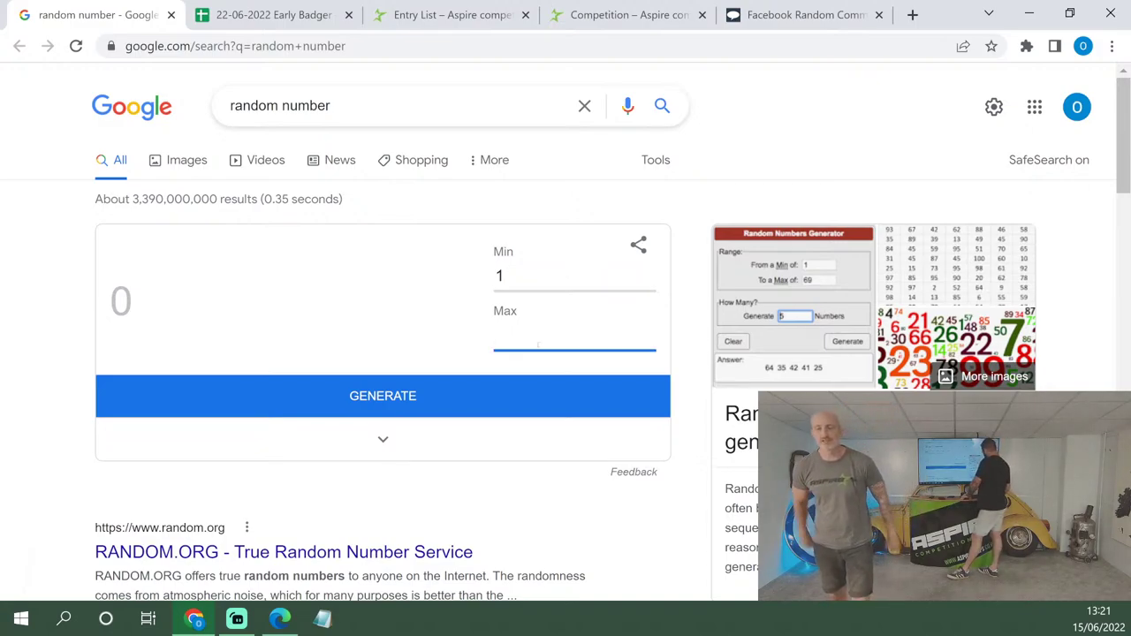
pyautogui.write('7448')
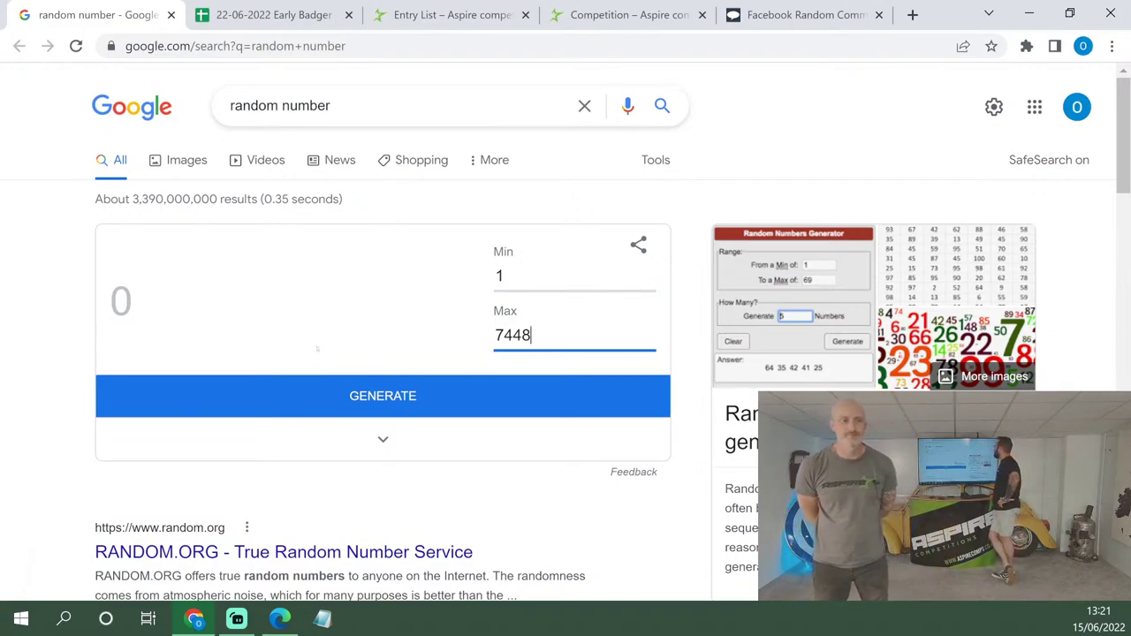
pyautogui.click(337, 391)
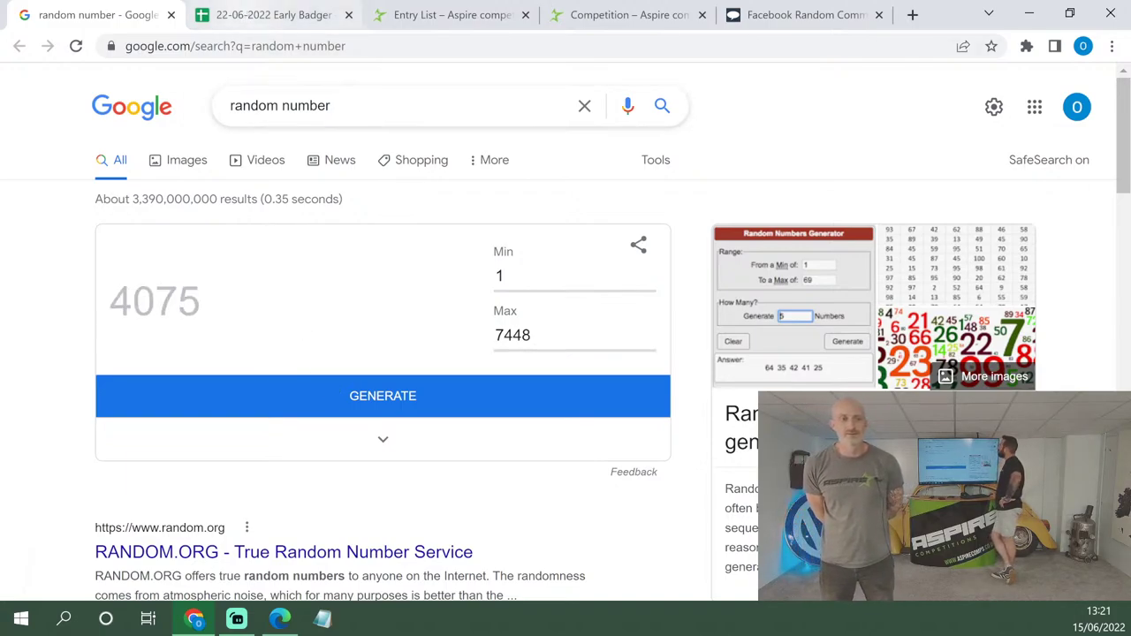
# Find ticket 4075 on the Copper Bronze T6.1 sheet and enter "20 free" in the empty column beside it.
pyautogui.click(265, 15)
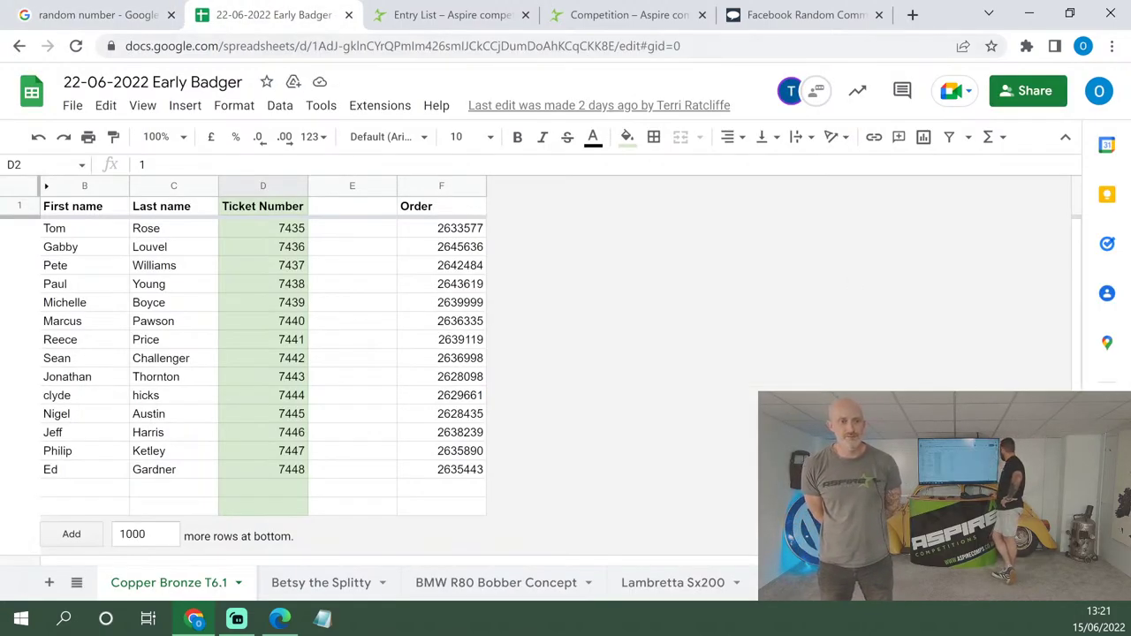
pyautogui.moveTo(1077, 553); pyautogui.dragTo(1076, 376)
pyautogui.scroll(-10, 399, 375)
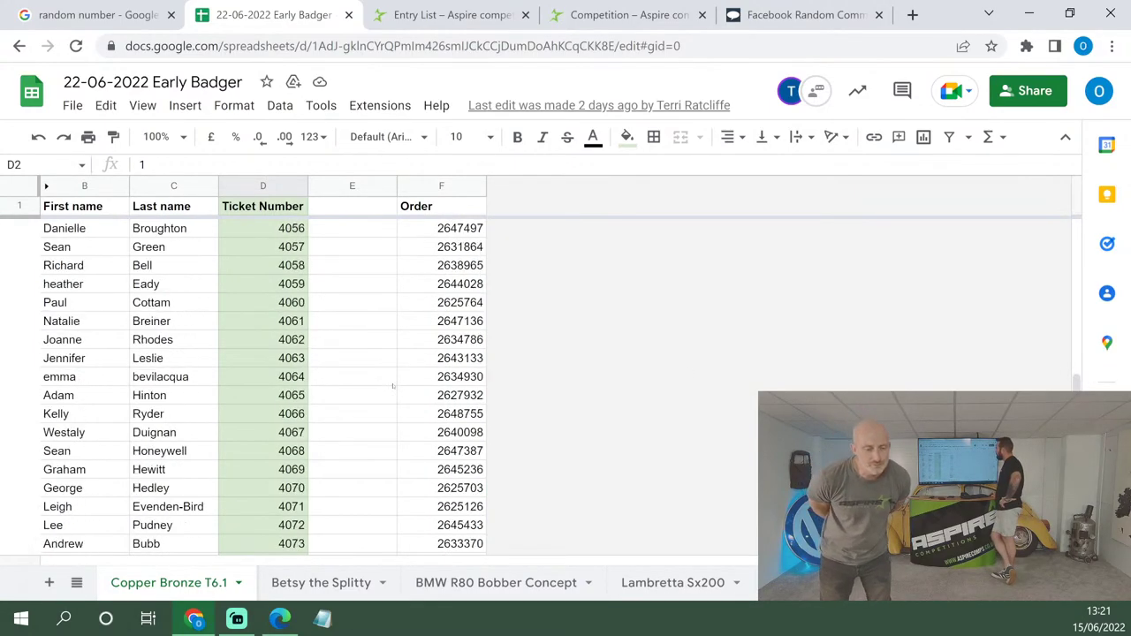
pyautogui.scroll(-2, 342, 442)
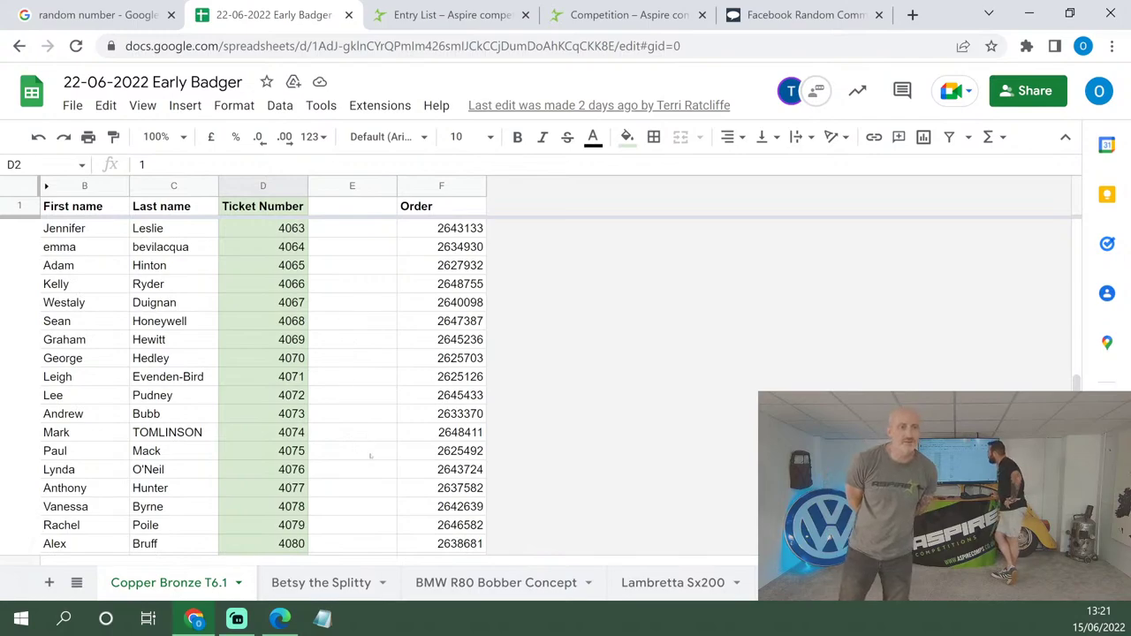
pyautogui.click(349, 454)
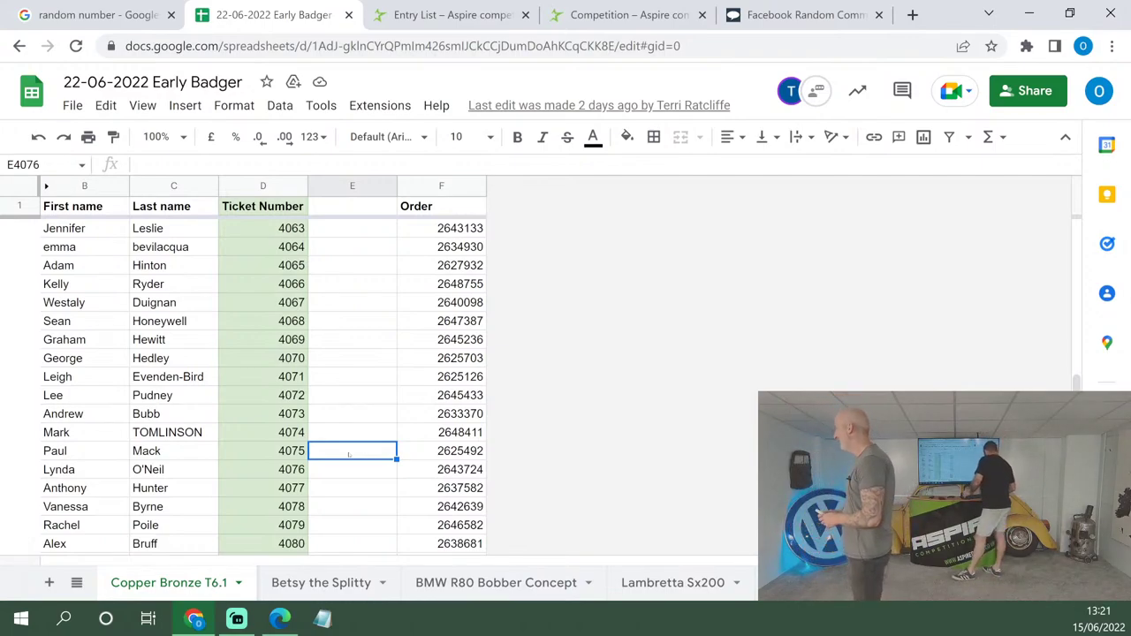
pyautogui.write('20 free')
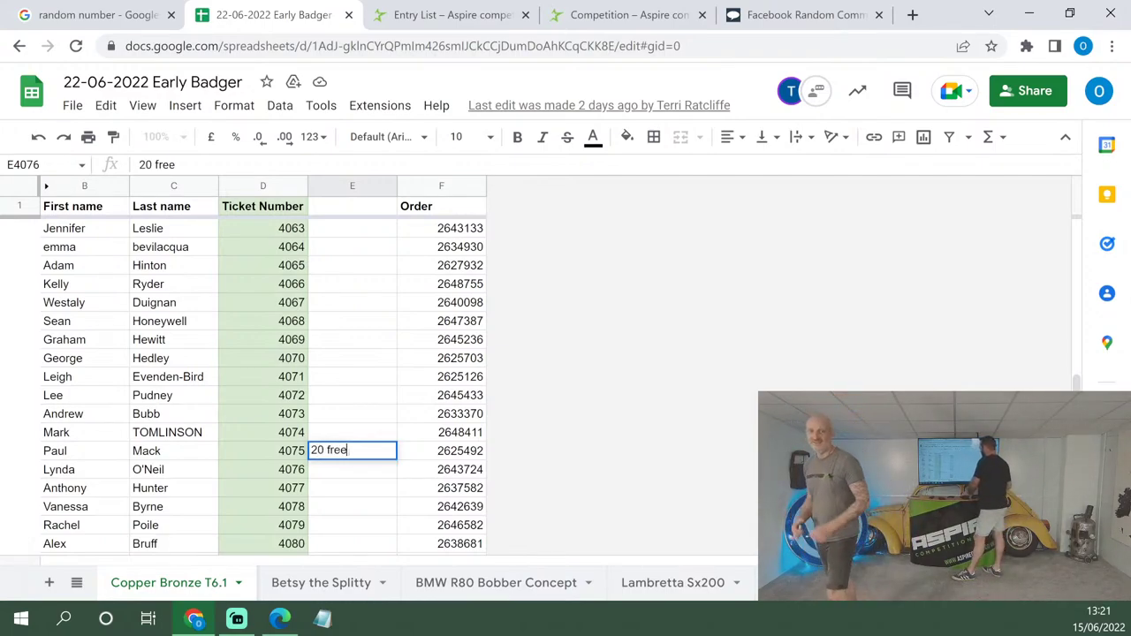
pyautogui.press('Return')
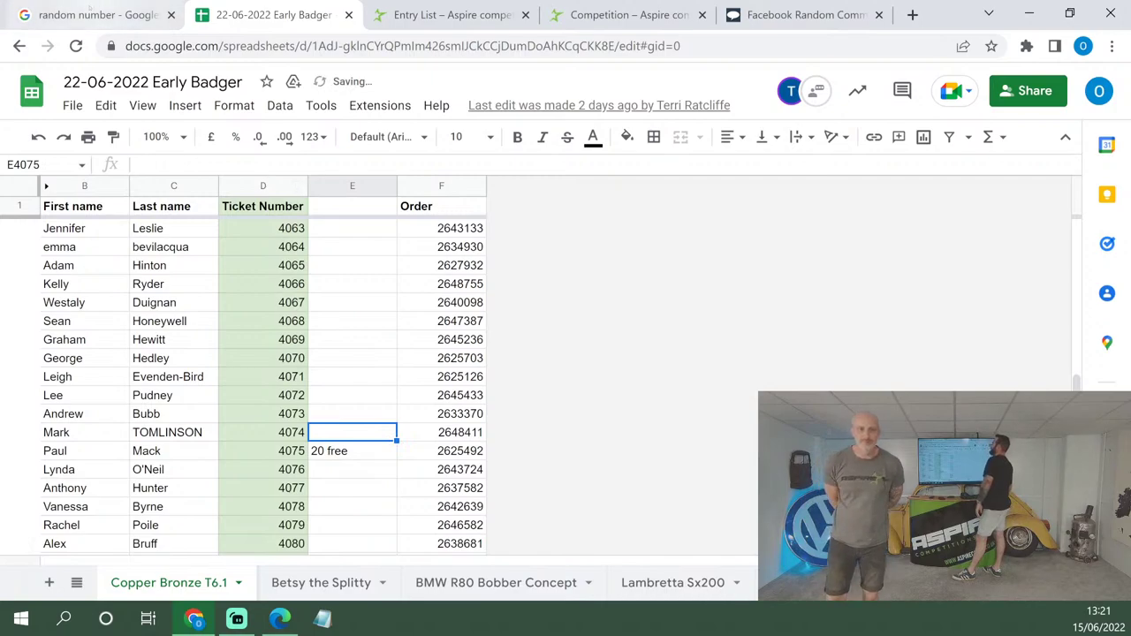
# Draw another random number from 1 to 7448 and enter "15 free" beside ticket 7006 on the Copper Bronze T6.1 sheet.
pyautogui.click(93, 14)
pyautogui.click(433, 389)
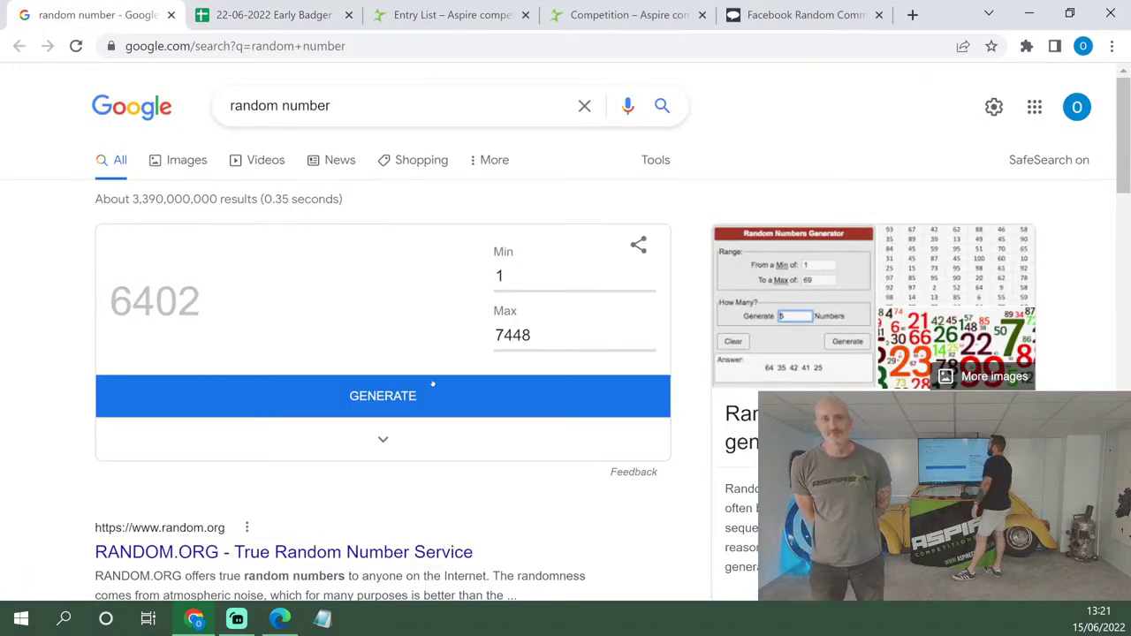
pyautogui.click(276, 13)
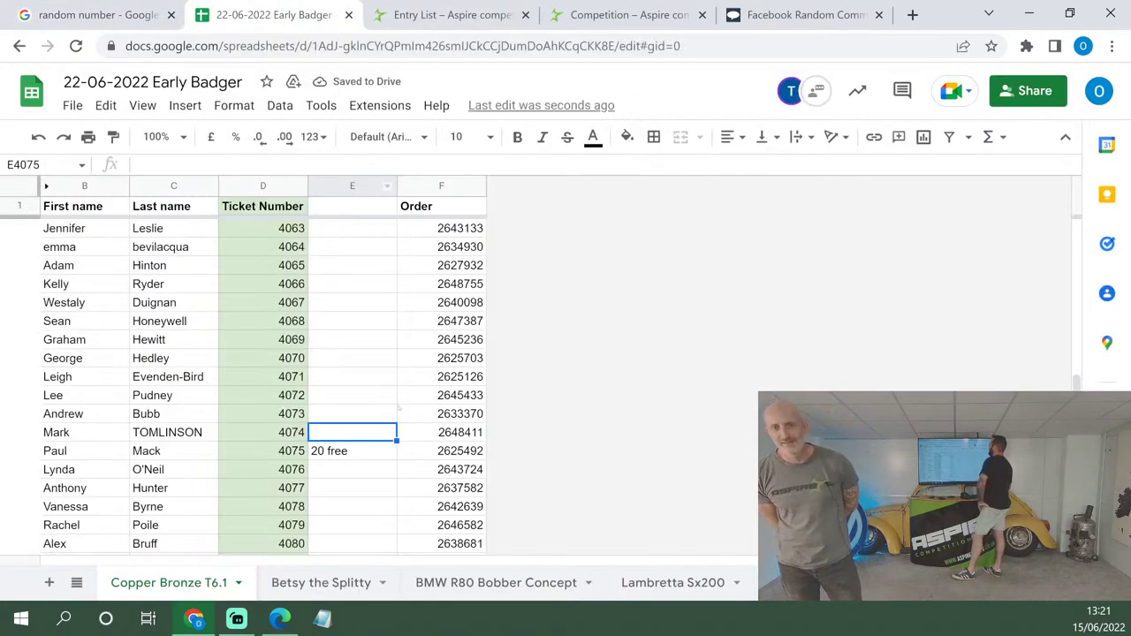
pyautogui.moveTo(1076, 383); pyautogui.dragTo(1077, 527)
pyautogui.scroll(10, 424, 336)
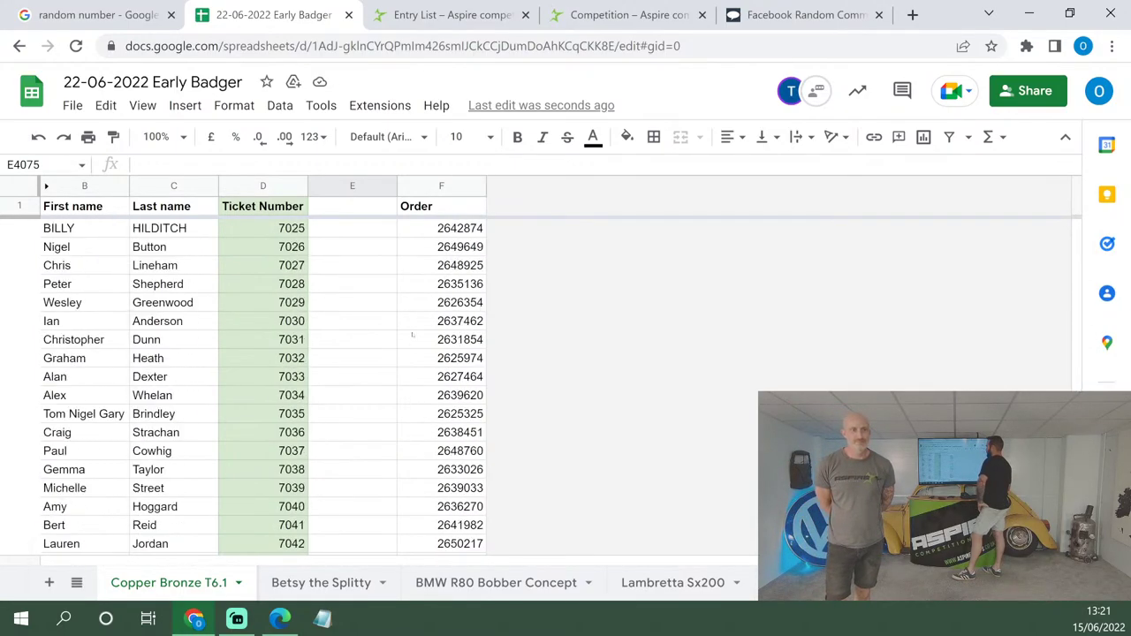
pyautogui.scroll(2, 387, 300)
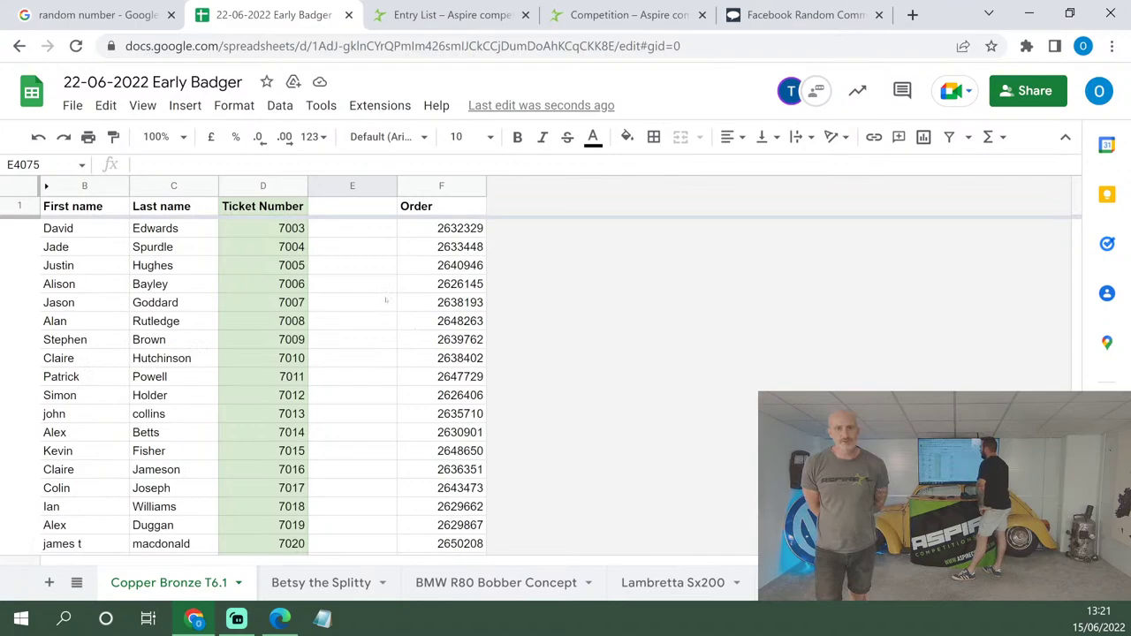
pyautogui.click(334, 284)
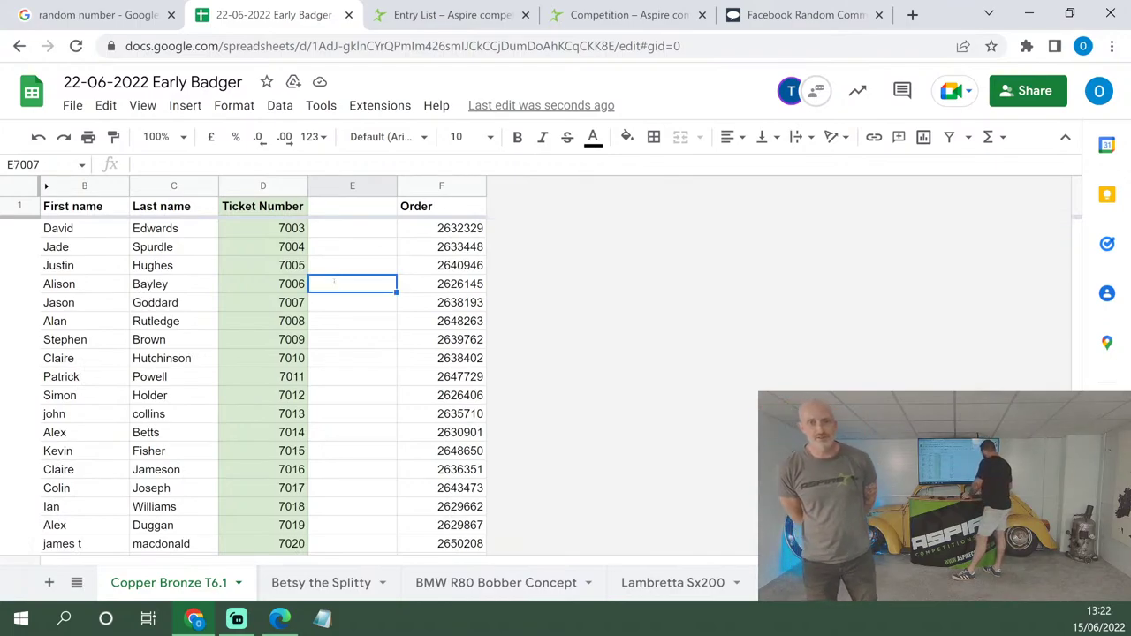
pyautogui.write('15 free')
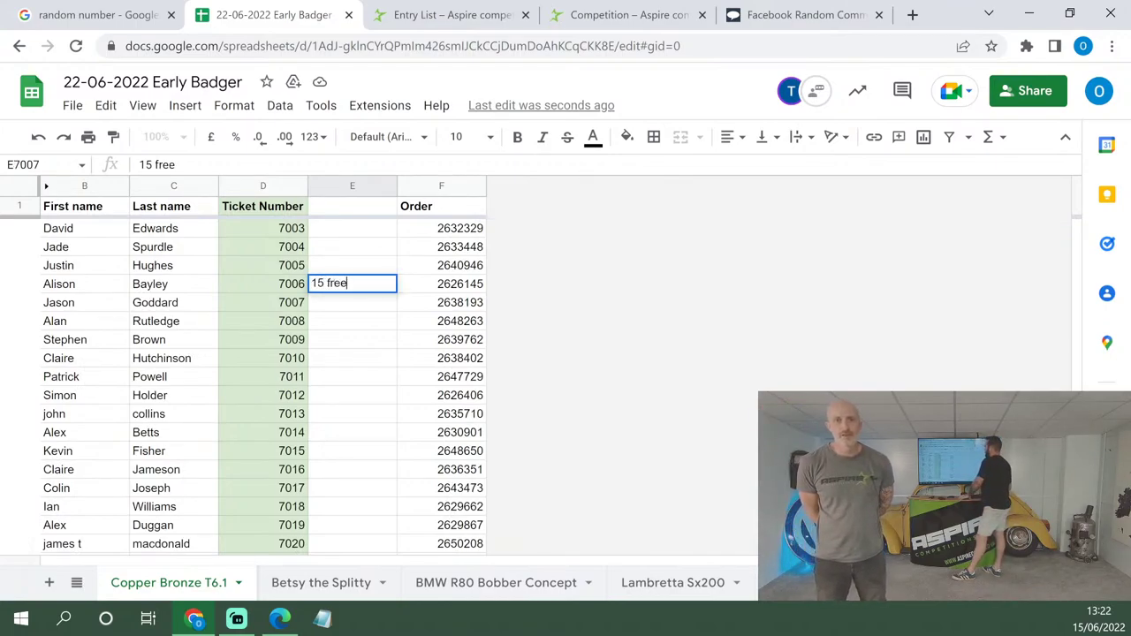
pyautogui.click(357, 339)
# Draw another random number from 1 to 7448 and enter "10 free" beside ticket 4963 on the Copper Bronze T6.1 sheet.
pyautogui.click(128, 7)
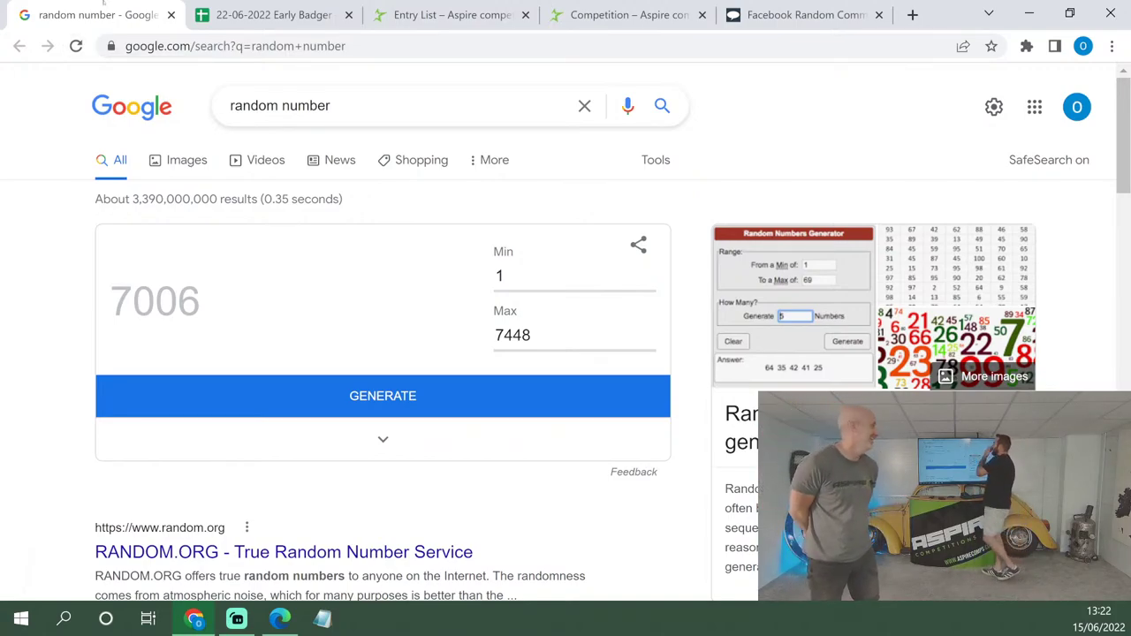
pyautogui.press('Return')
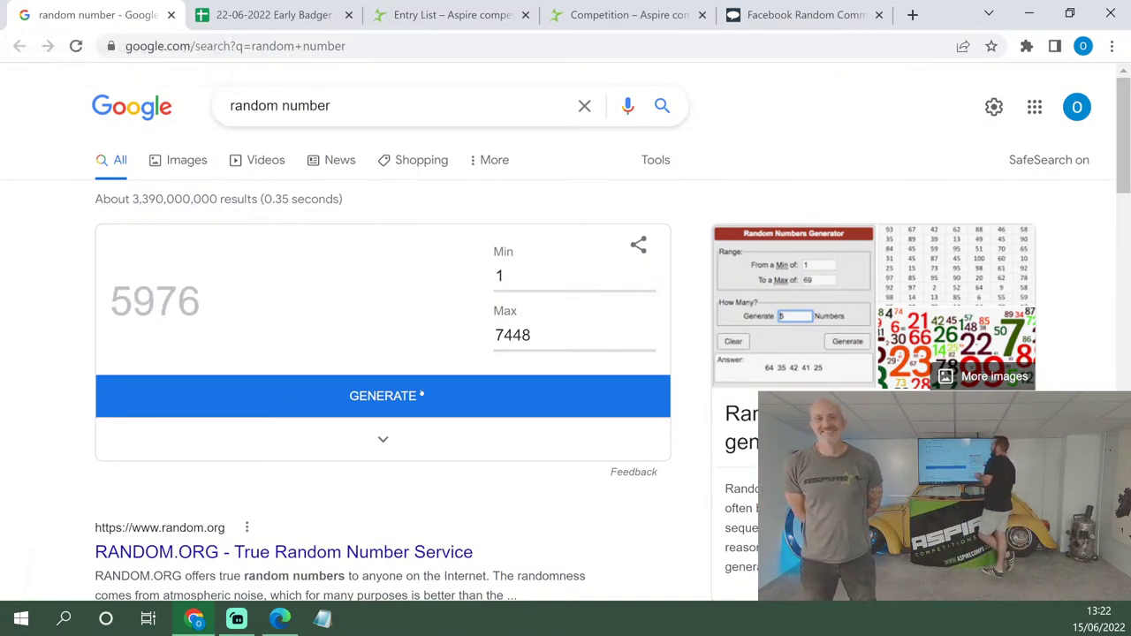
pyautogui.hotkey('ctrl', 'Tab')
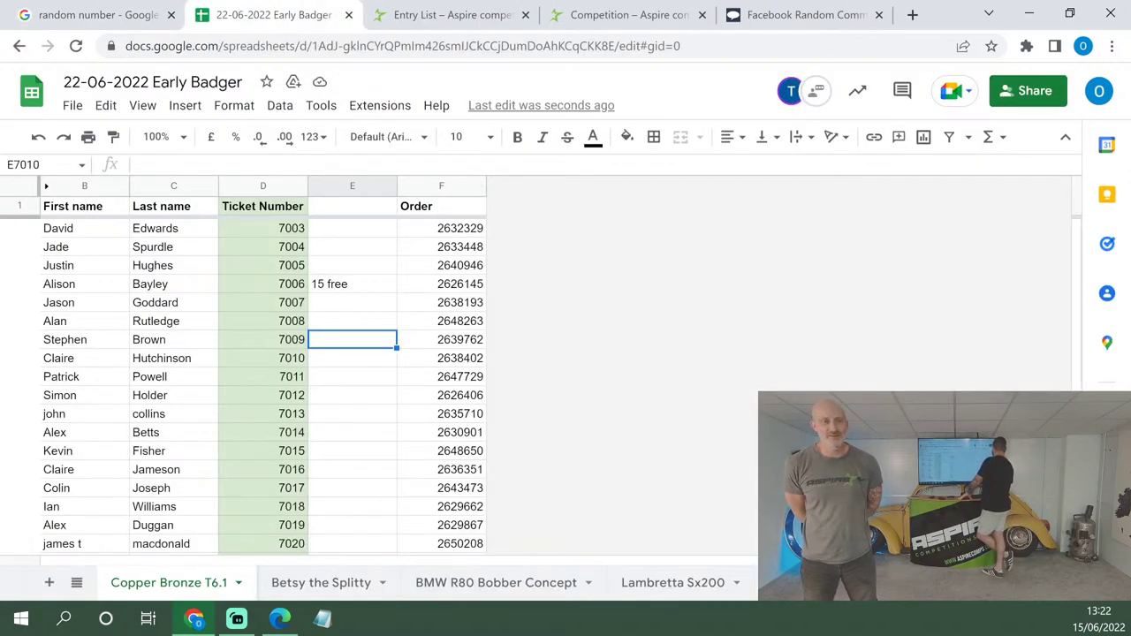
pyautogui.scroll(20, 265, 380)
pyautogui.scroll(-10, 383, 462)
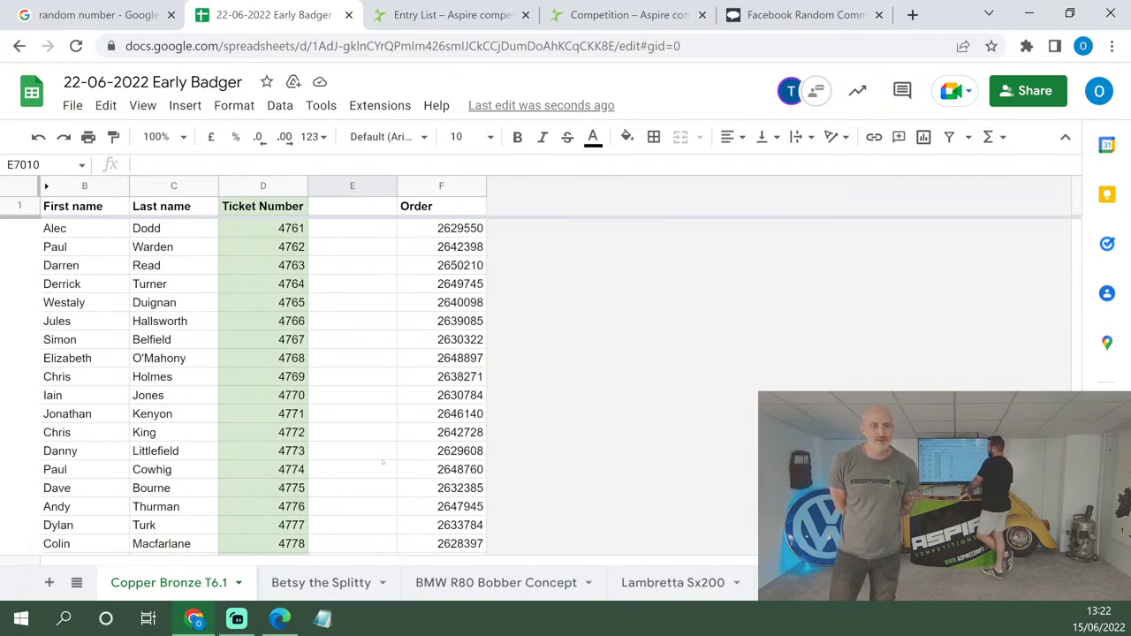
pyautogui.scroll(-20, 383, 461)
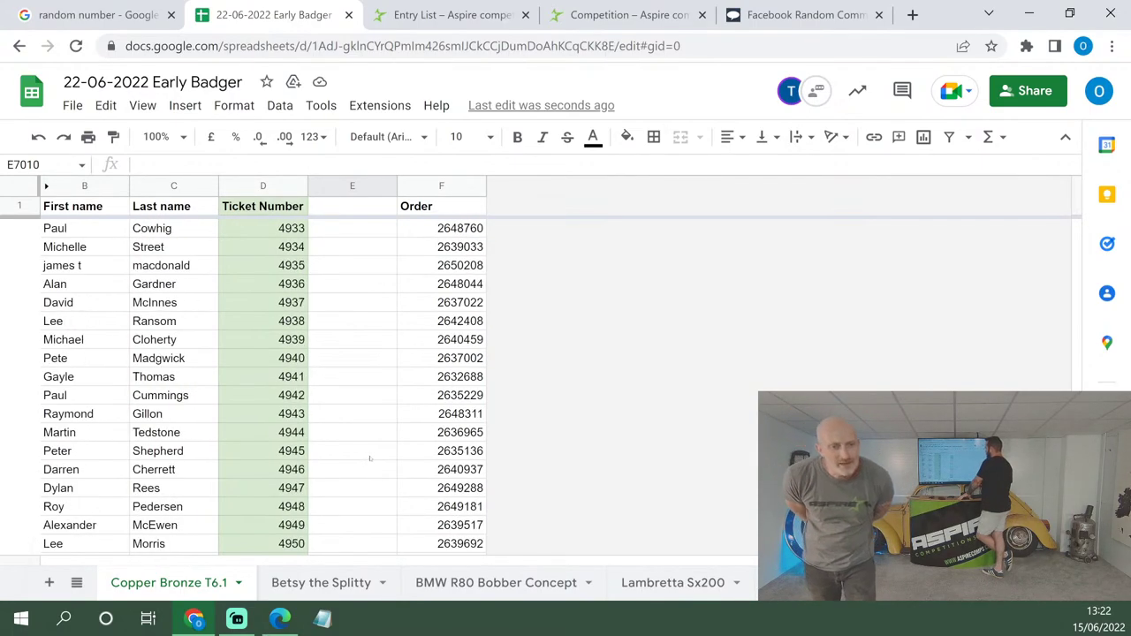
pyautogui.scroll(-5, 370, 458)
pyautogui.click(340, 509)
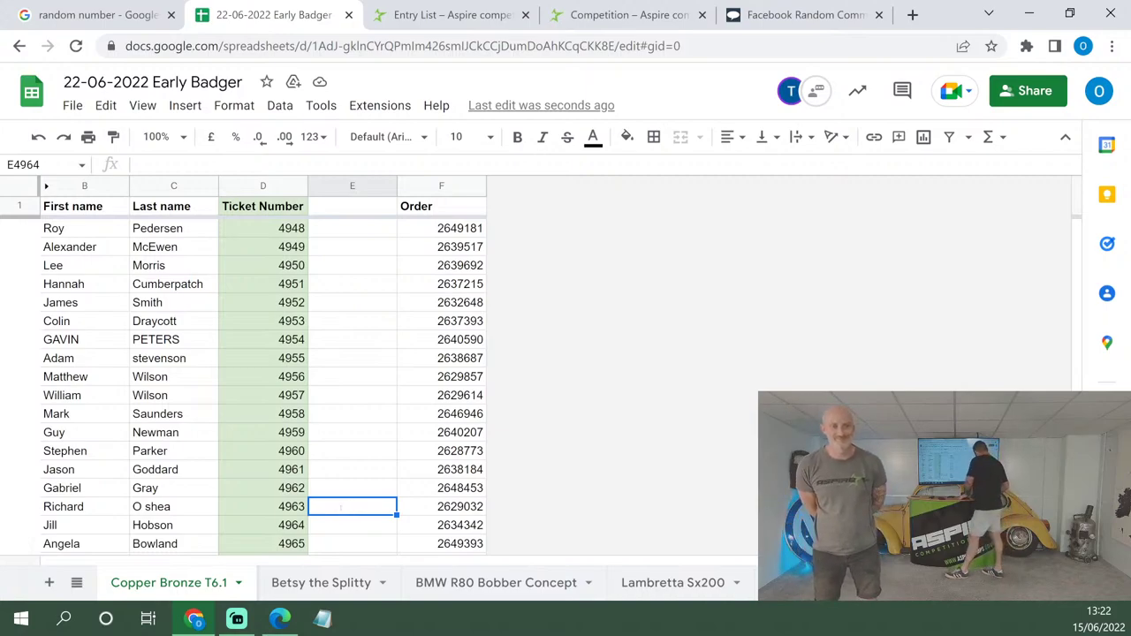
pyautogui.write('10 free')
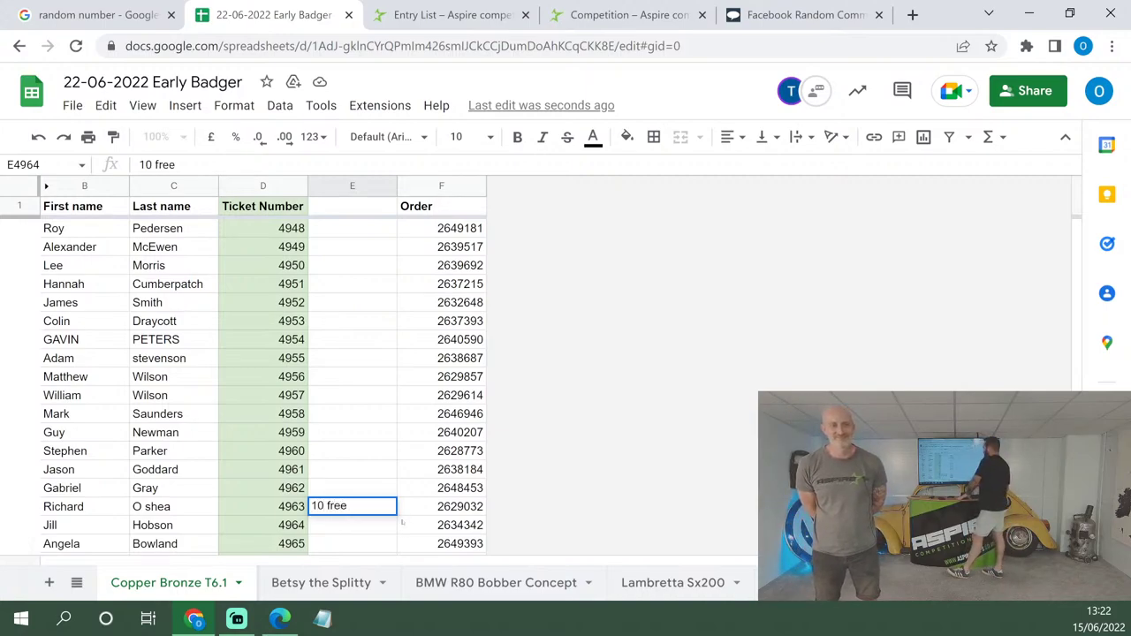
pyautogui.click(352, 432)
# Open the Betsy the Splitty sheet and check its first and last ticket numbers.
pyautogui.click(321, 582)
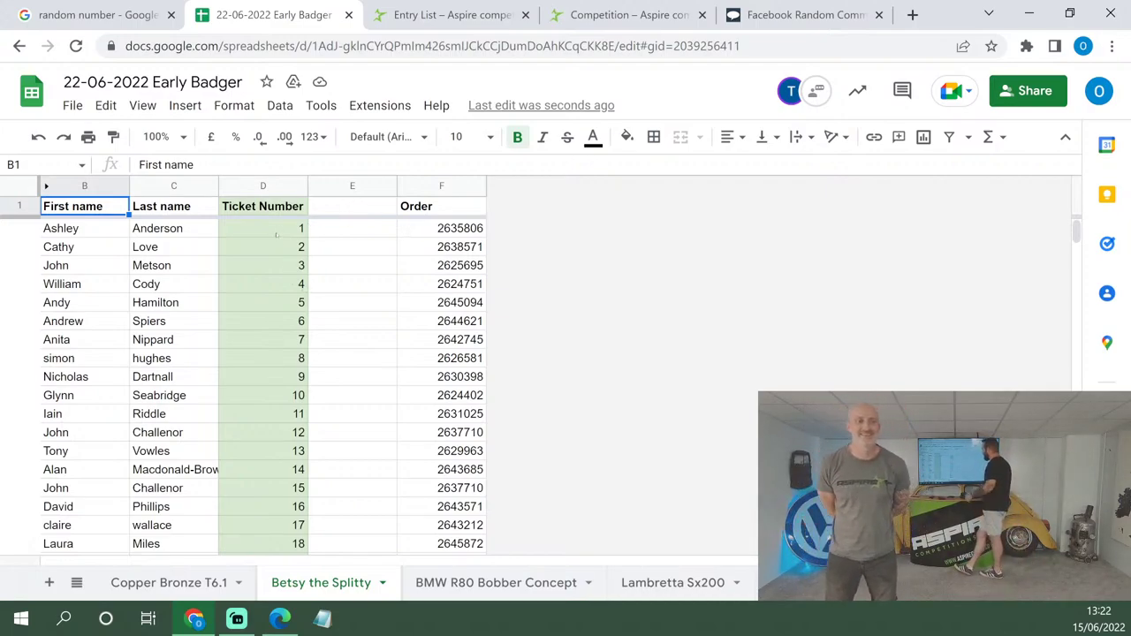
pyautogui.click(274, 234)
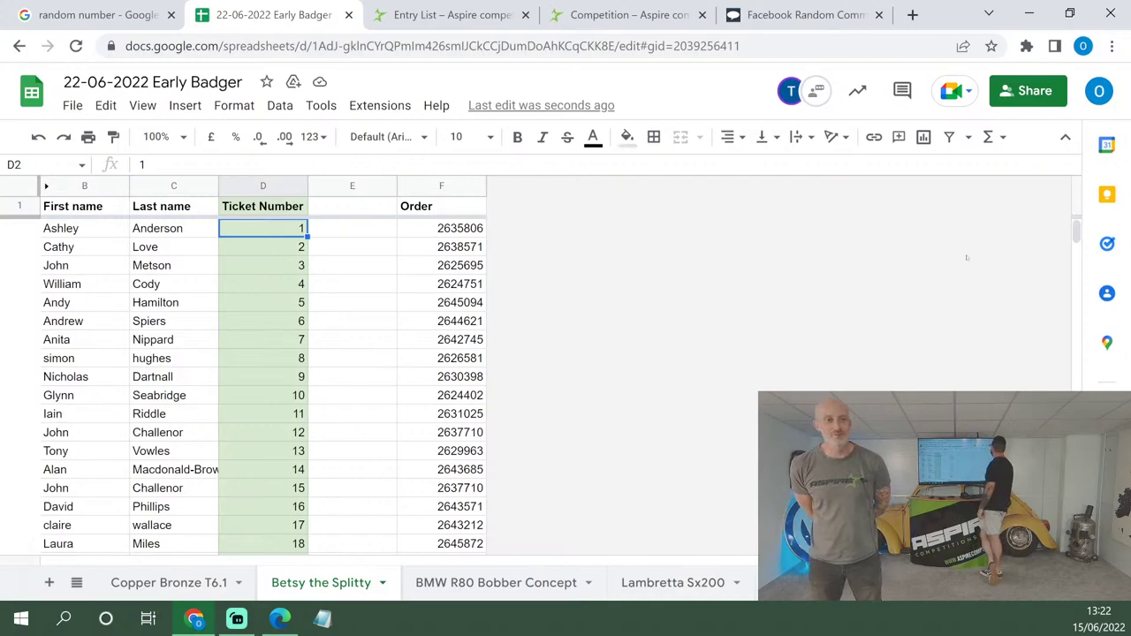
pyautogui.scroll(-20, 262, 372)
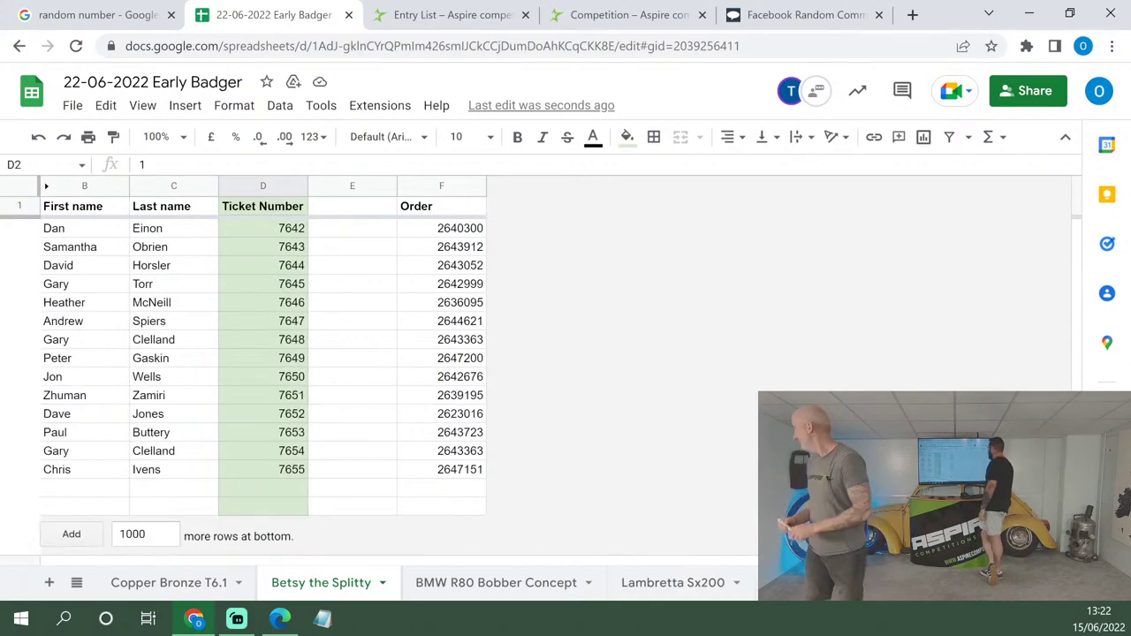
# Reset the random number generator with minimum and maximum both at 0 and generate a number.
pyautogui.click(102, 15)
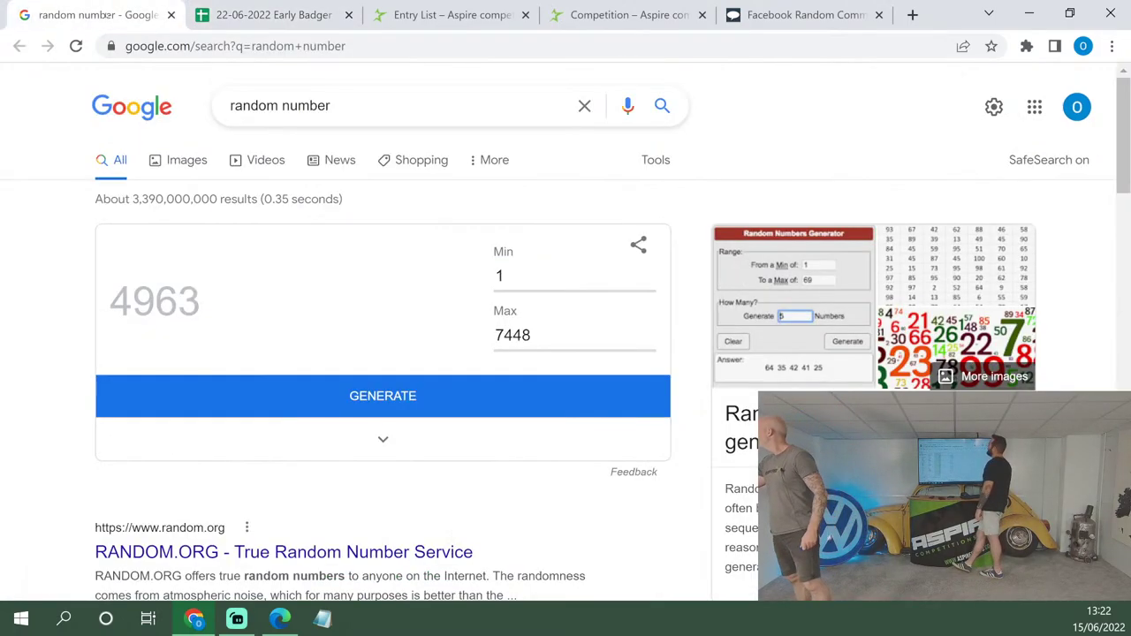
pyautogui.click(536, 269)
pyautogui.press('BackSpace')
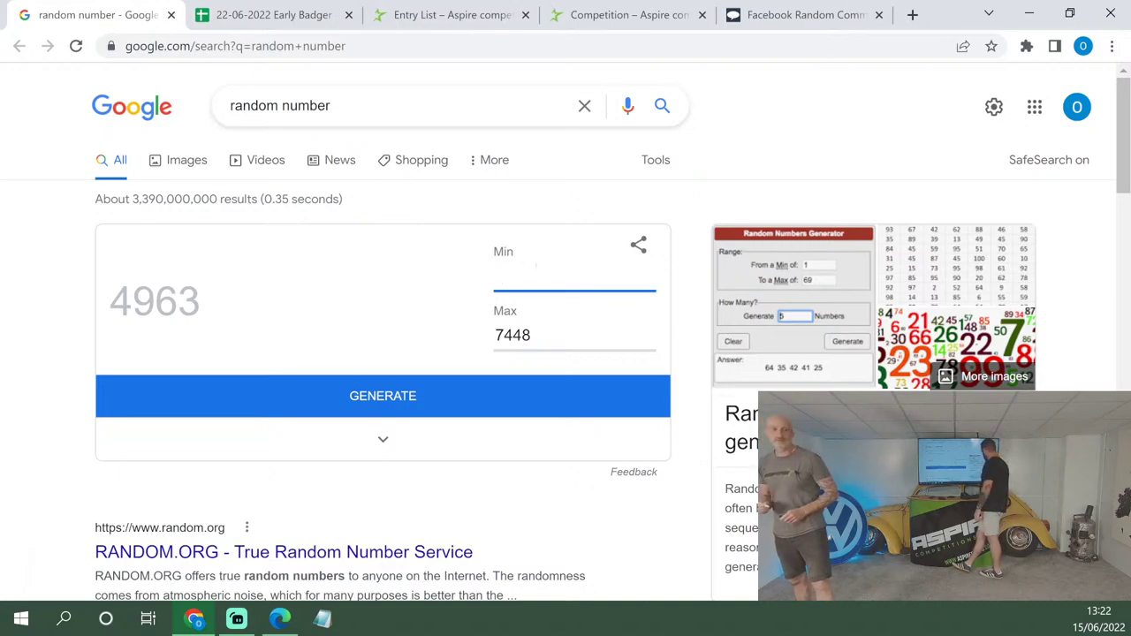
pyautogui.write('0')
pyautogui.click(535, 354)
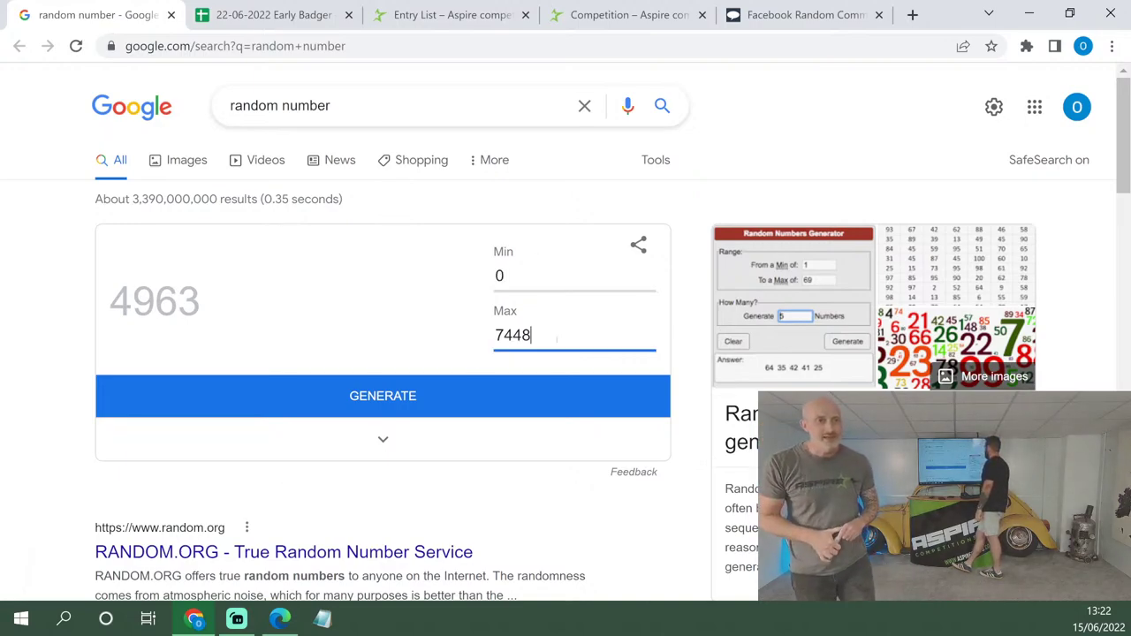
pyautogui.press('BackSpace')
pyautogui.press('BackSpace')
pyautogui.press('BackSpace')
pyautogui.press('BackSpace')
pyautogui.write('0')
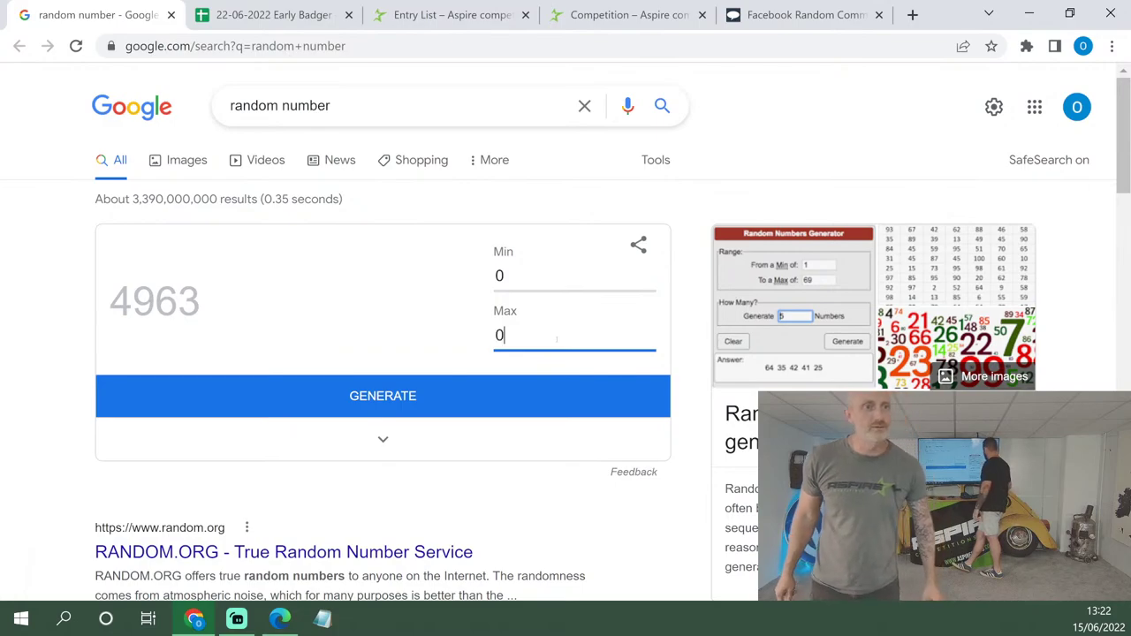
pyautogui.click(382, 395)
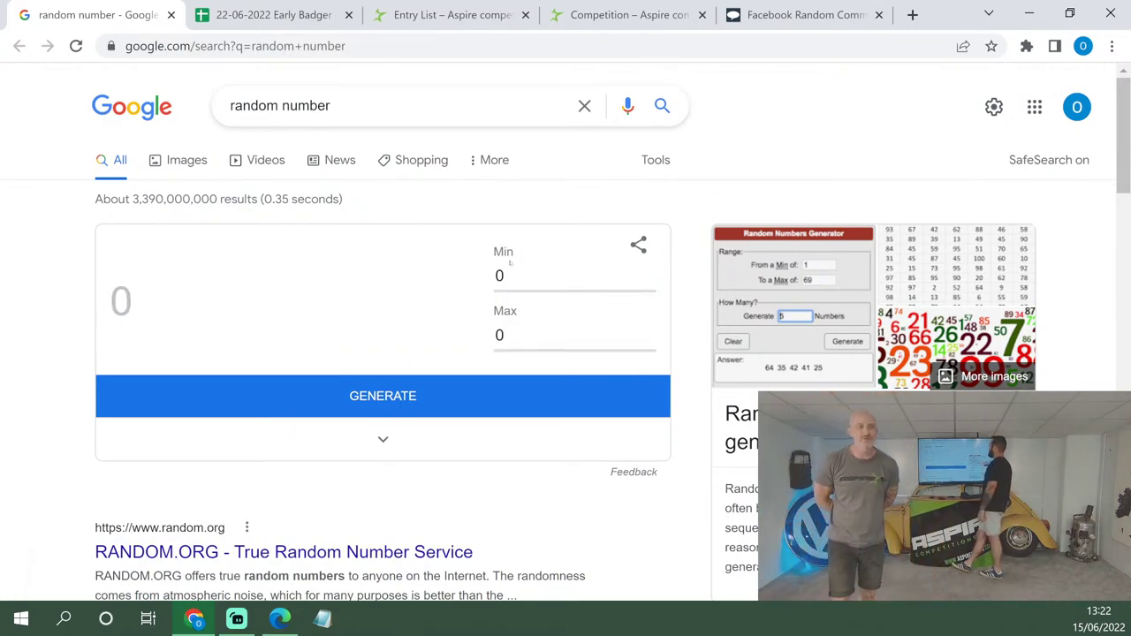
# Set the generator's range from 1 to 7655 and draw a random ticket number for Betsy the Splitty.
pyautogui.click(510, 277)
pyautogui.press('BackSpace')
pyautogui.write('1')
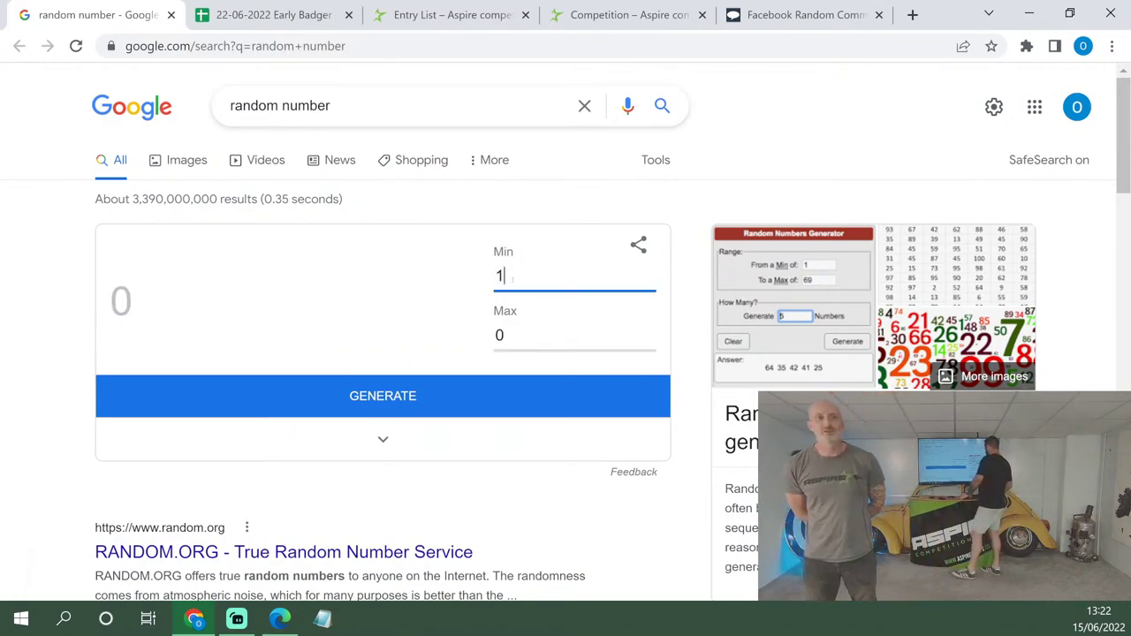
pyautogui.click(524, 327)
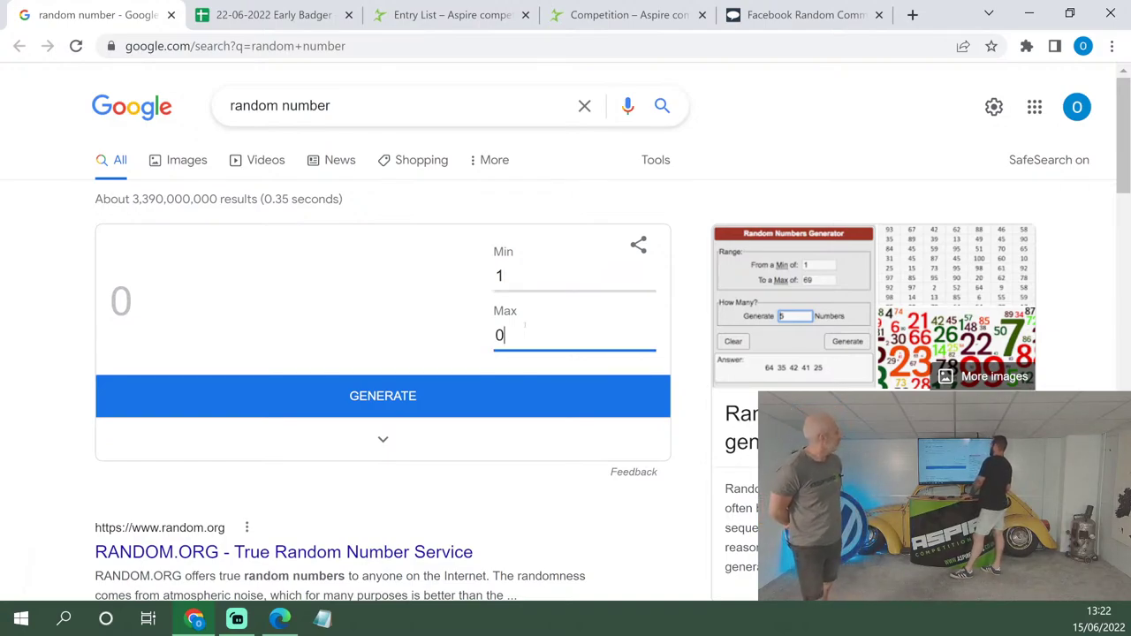
pyautogui.press('BackSpace')
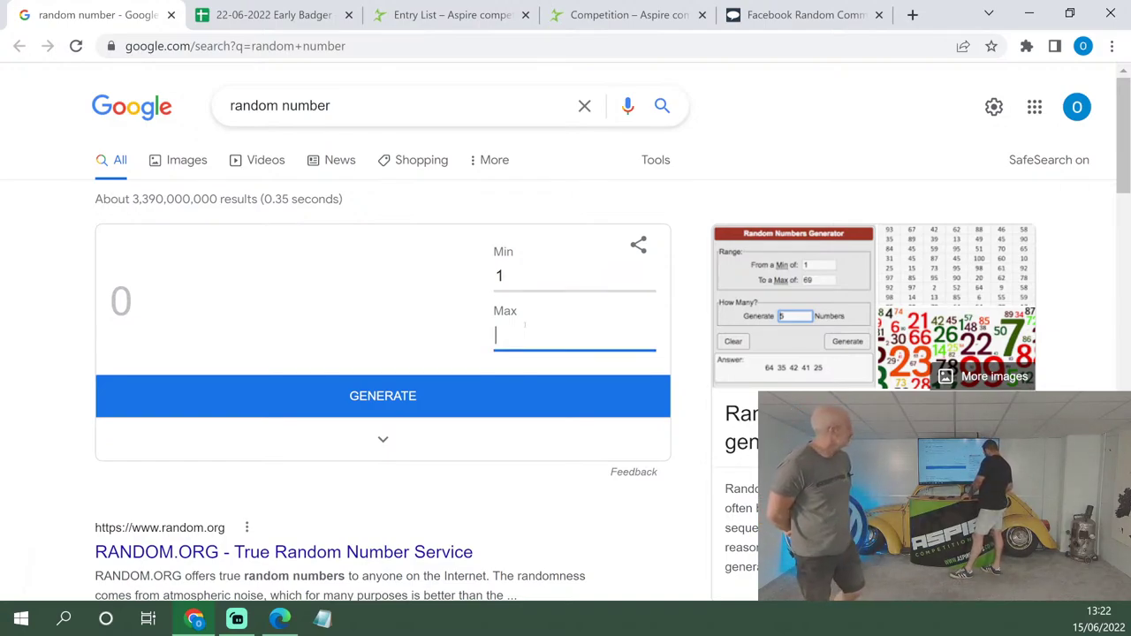
pyautogui.write('7655')
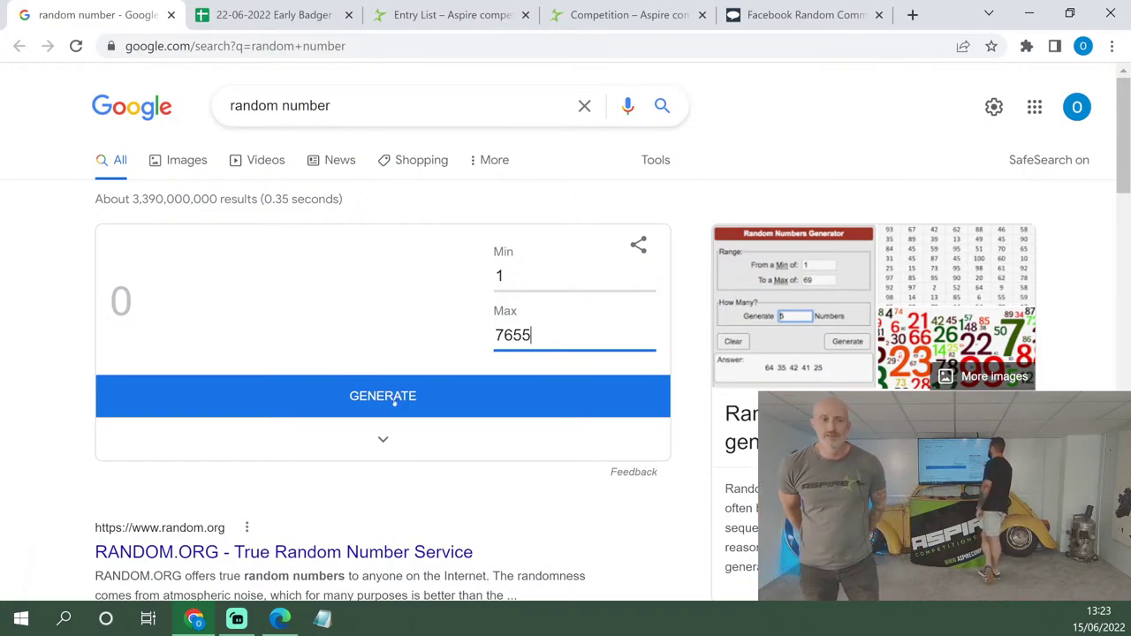
pyautogui.click(396, 398)
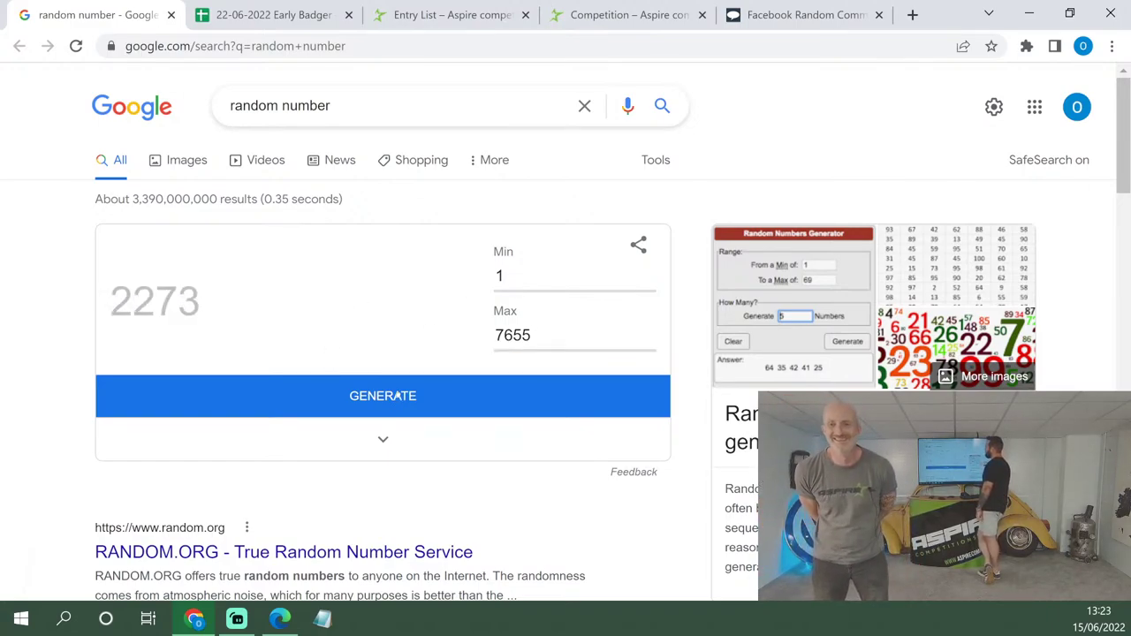
# Find ticket 2273 on the Betsy the Splitty sheet and enter "20 free" in the empty column beside it.
pyautogui.click(270, 15)
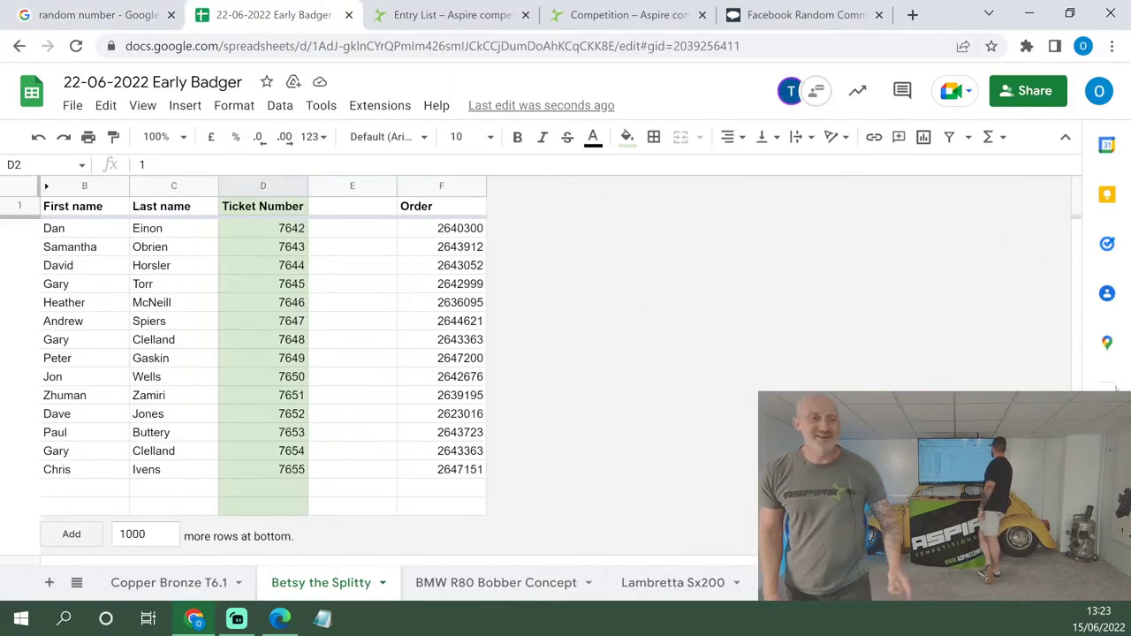
pyautogui.moveTo(1076, 536); pyautogui.dragTo(1076, 312)
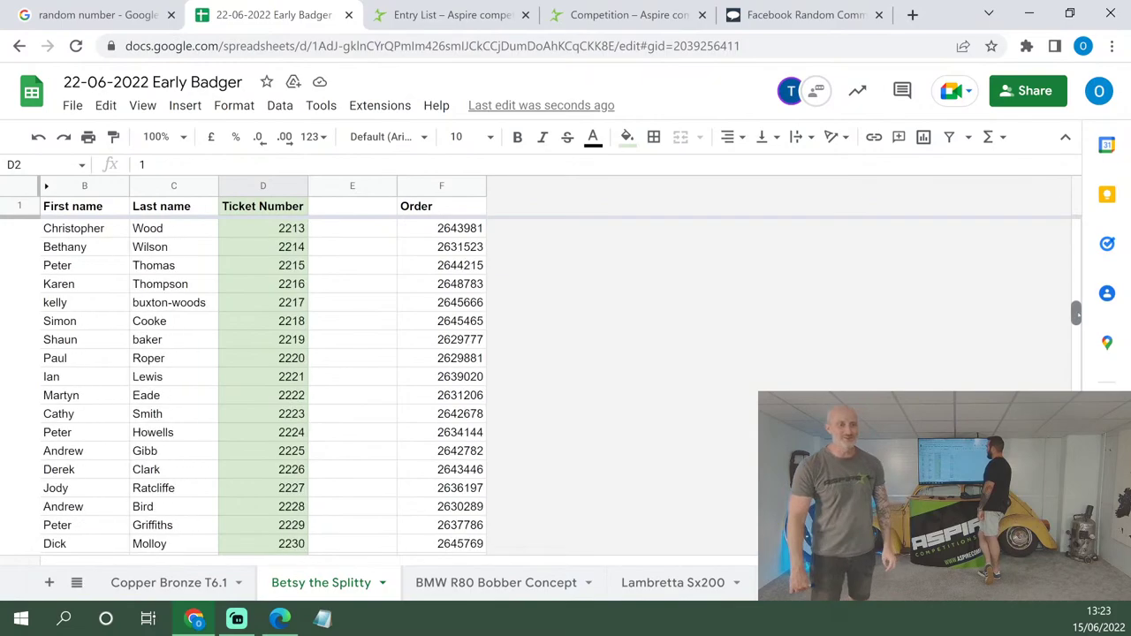
pyautogui.scroll(-15, 334, 420)
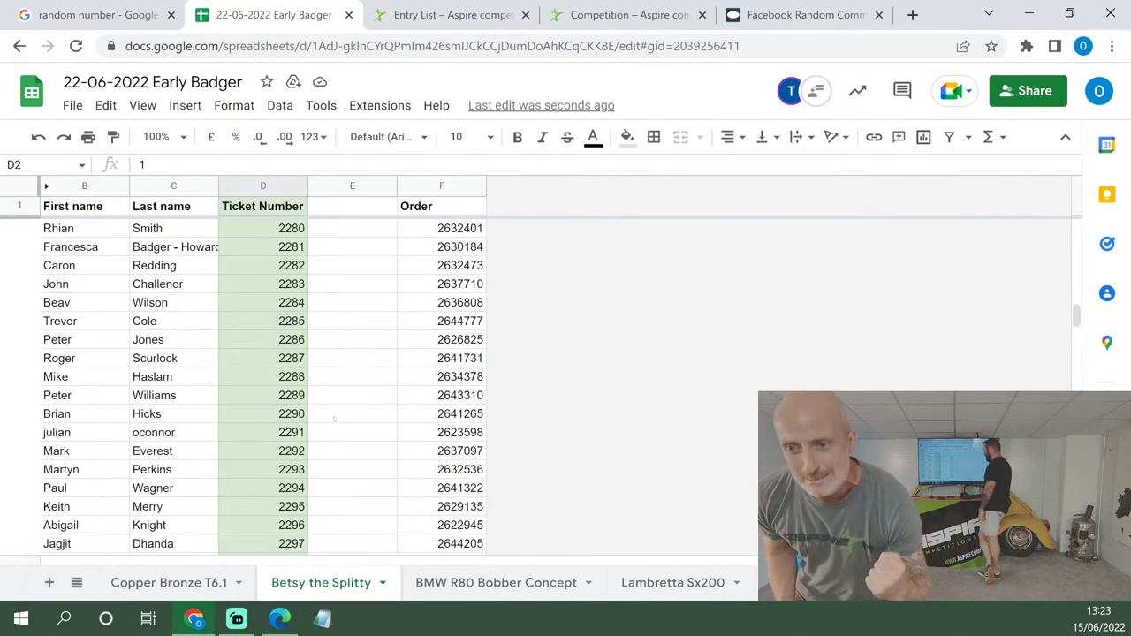
pyautogui.scroll(2, 334, 420)
pyautogui.click(364, 228)
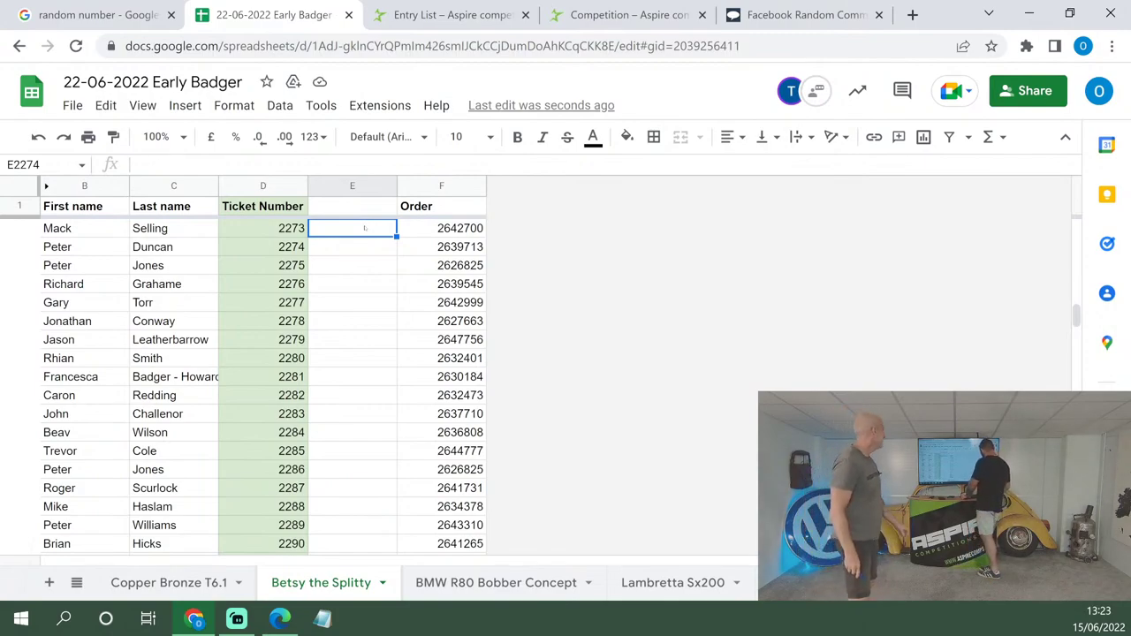
pyautogui.write('20 free')
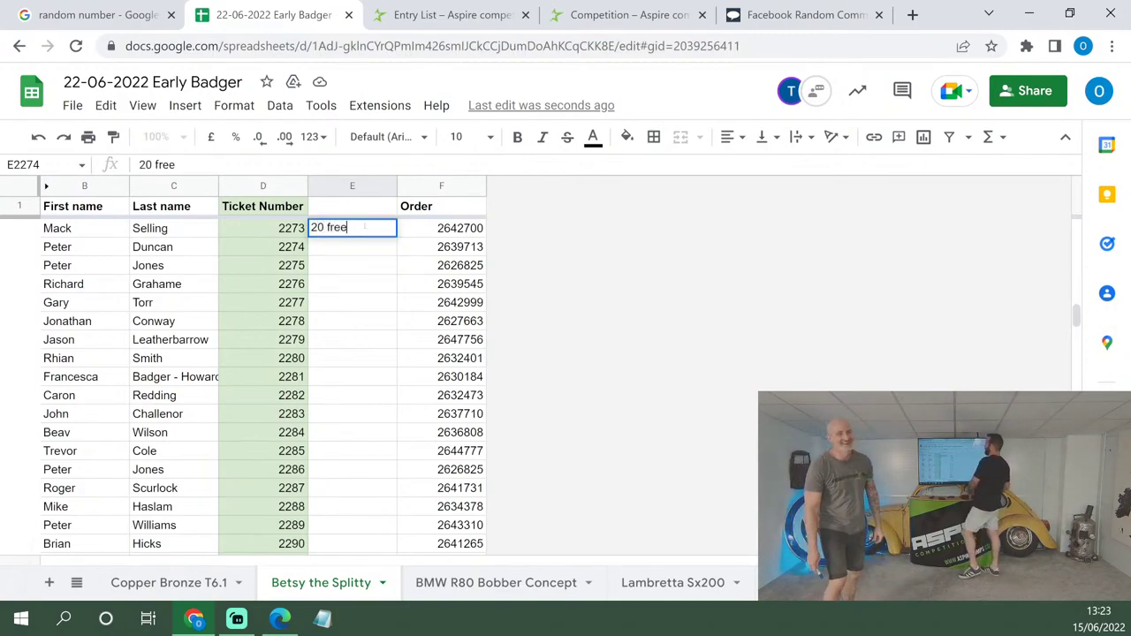
pyautogui.click(352, 284)
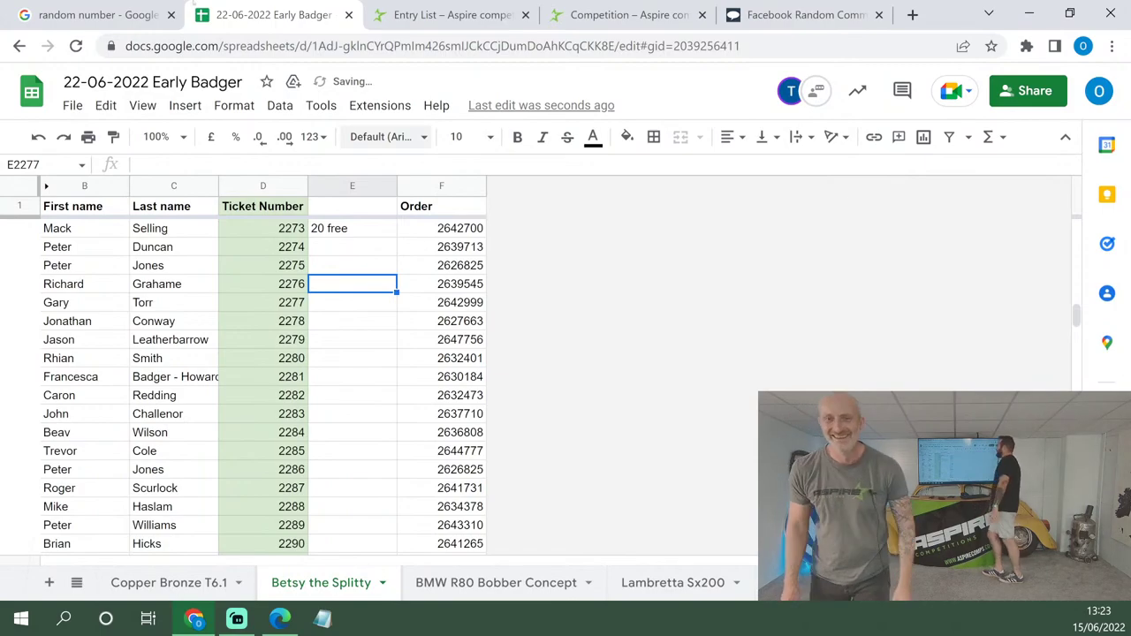
# Return to the random number generator and draw another ticket number from 1 to 7655.
pyautogui.click(159, 10)
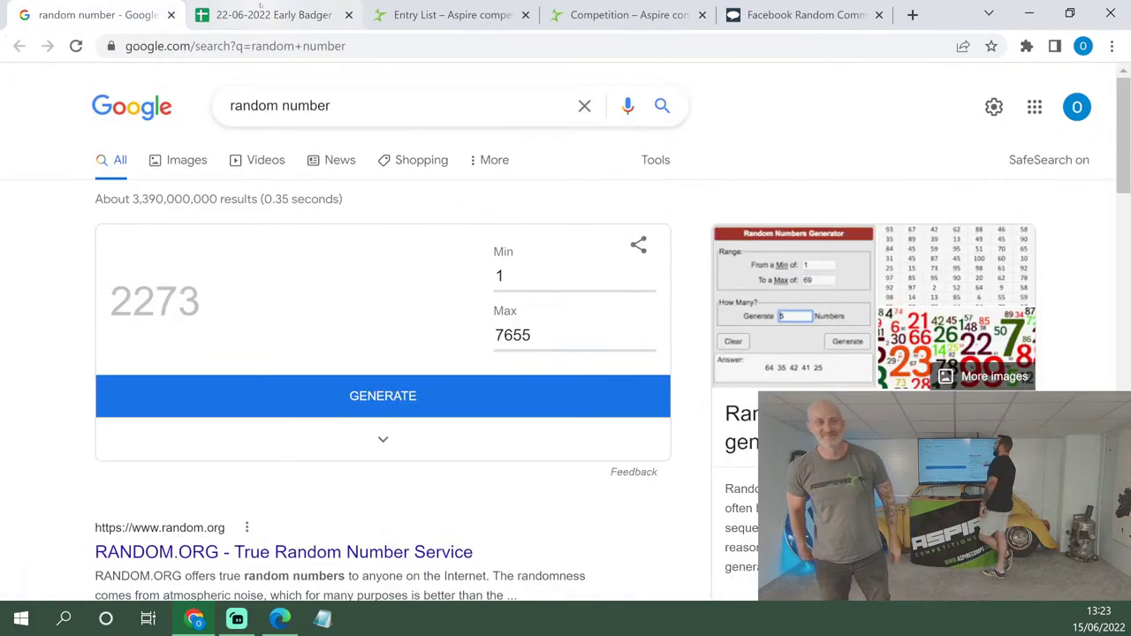
pyautogui.click(262, 7)
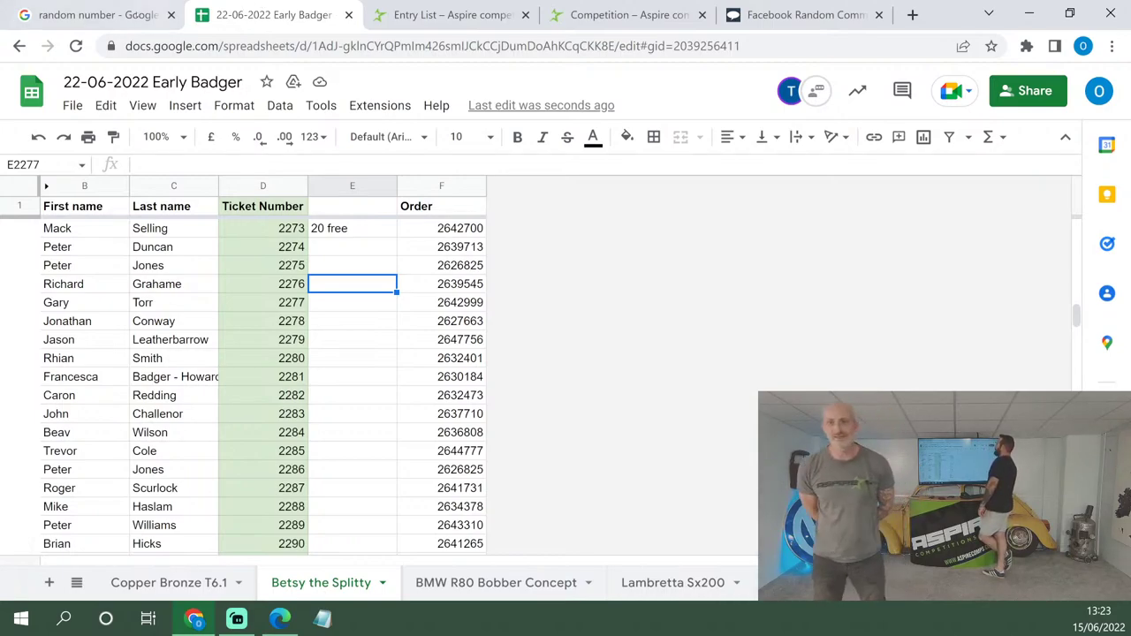
pyautogui.click(97, 15)
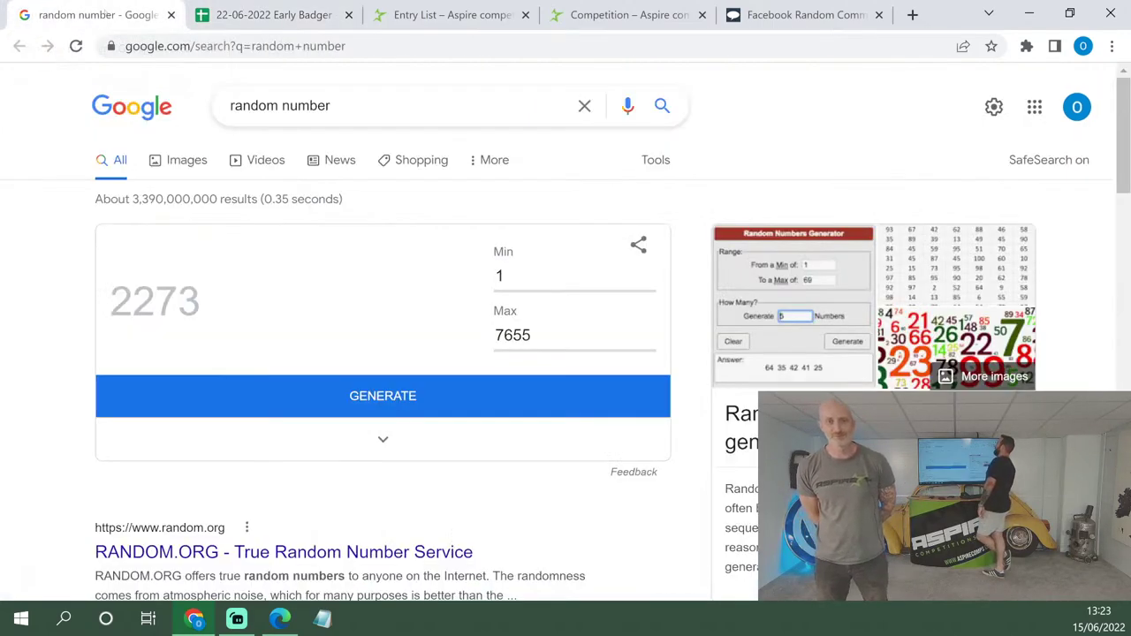
pyautogui.click(389, 398)
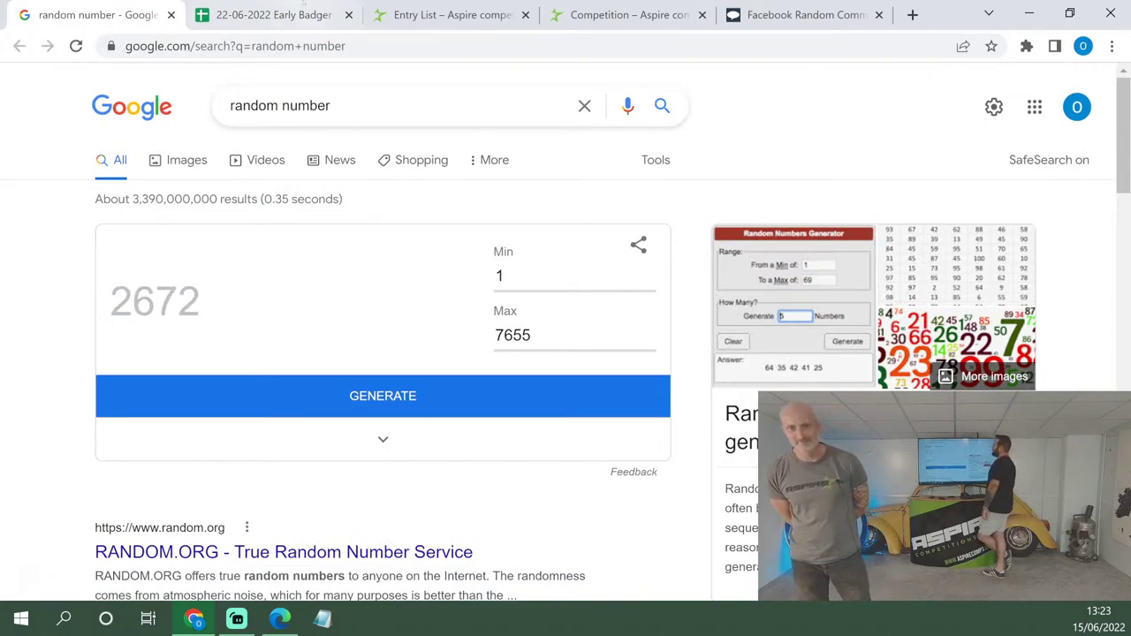
# Find ticket 2672 on the Betsy the Splitty sheet and enter "15 free" in the empty column beside it.
pyautogui.click(274, 15)
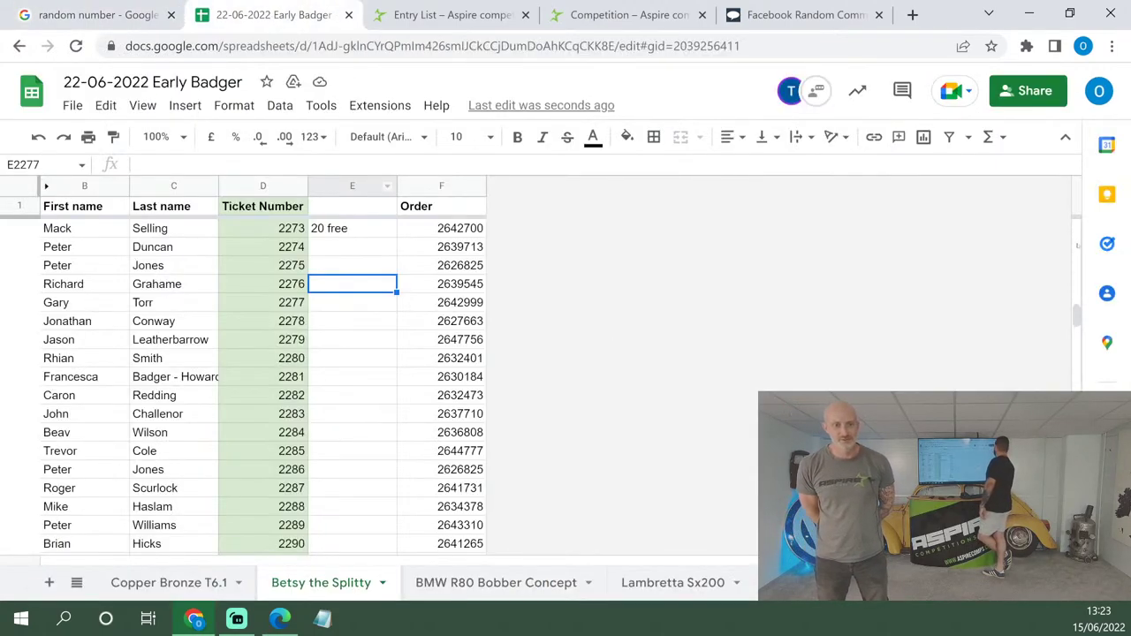
pyautogui.moveTo(1077, 315)
pyautogui.mouseDown()
pyautogui.moveTo(1077, 350)
pyautogui.moveTo(1076, 327)
pyautogui.mouseUp()
pyautogui.scroll(10, 362, 408)
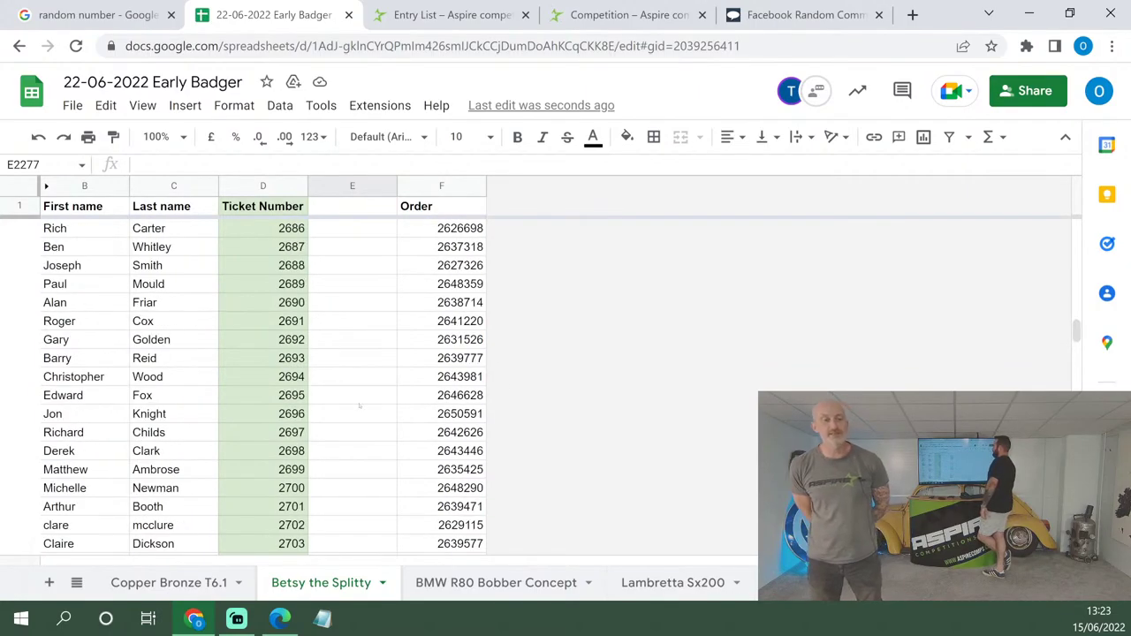
pyautogui.scroll(5, 358, 405)
pyautogui.click(342, 247)
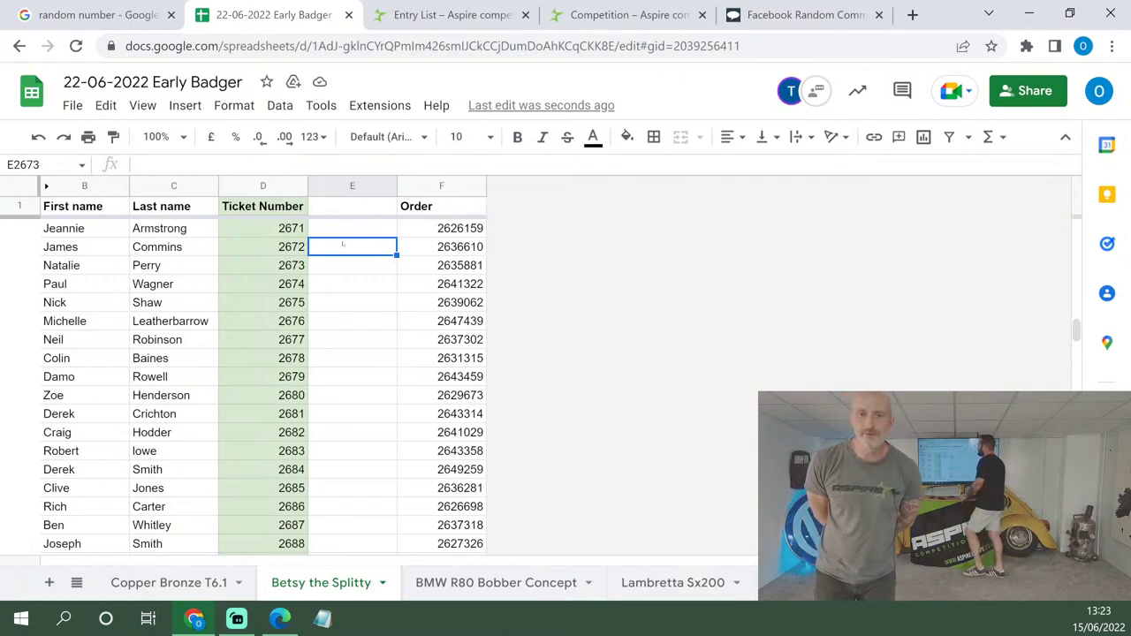
pyautogui.write('15 b')
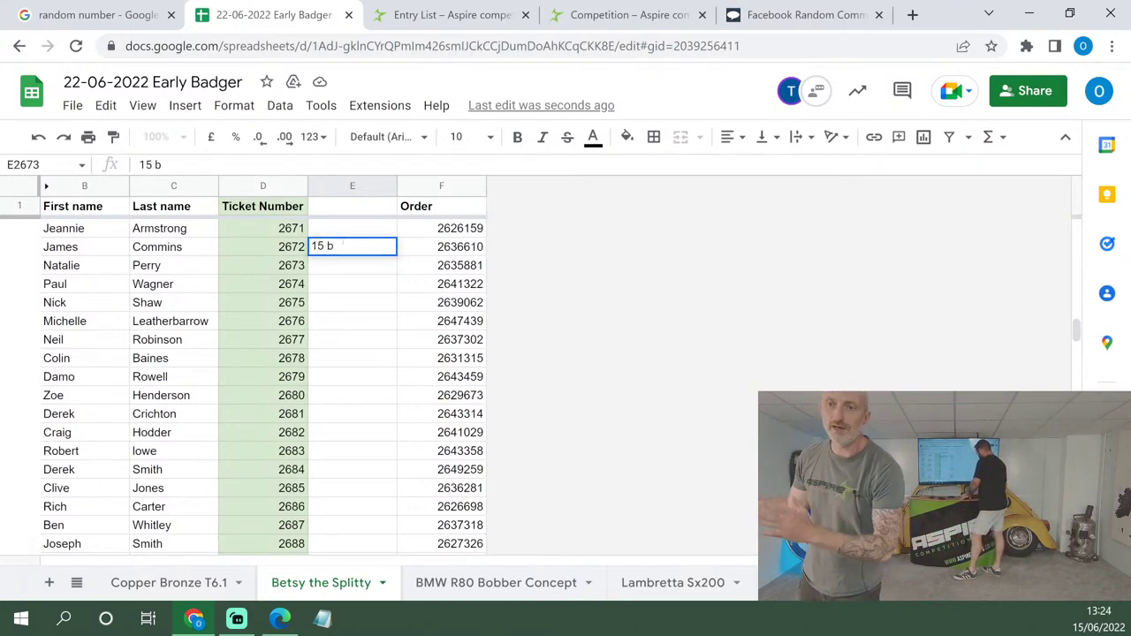
pyautogui.press('BackSpace')
pyautogui.write('free')
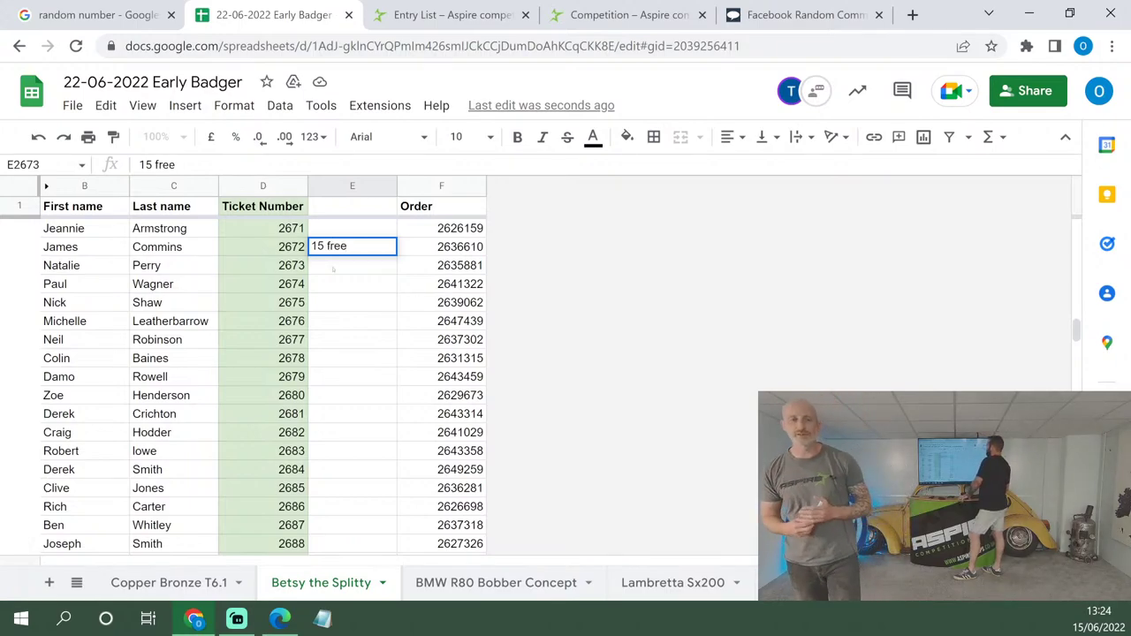
# Commit the "15 free" entry and draw another random ticket number from 1 to 7655 for Betsy the Splitty.
pyautogui.press('Return')
pyautogui.click(97, 14)
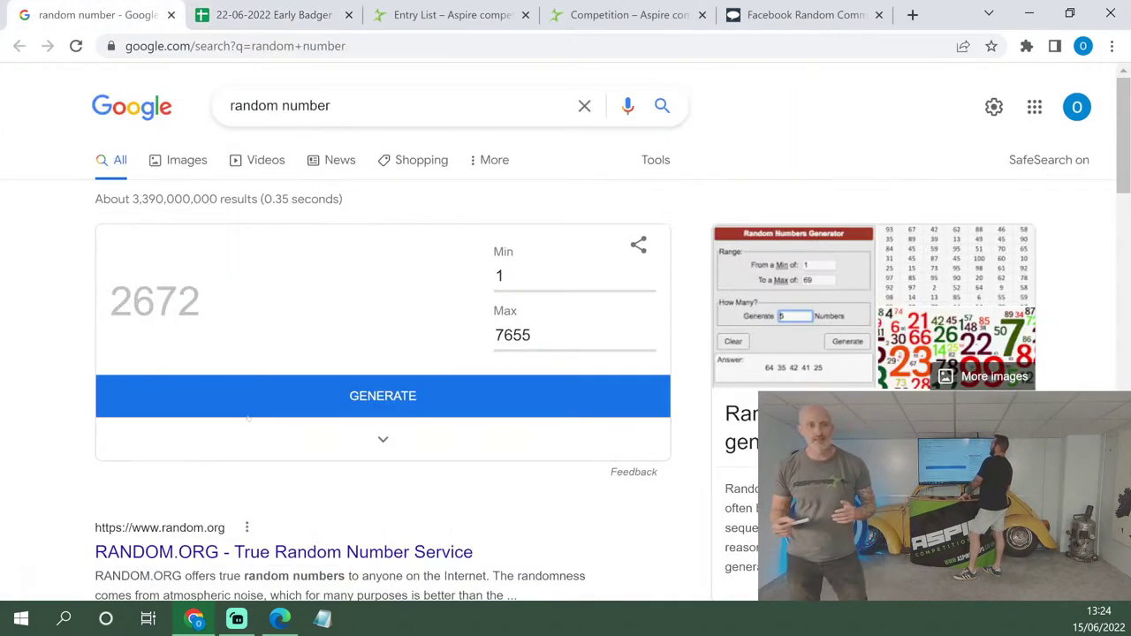
# Find ticket 1399 on the Betsy the Splitty sheet and enter "10 free" in the empty column beside it.
pyautogui.click(266, 15)
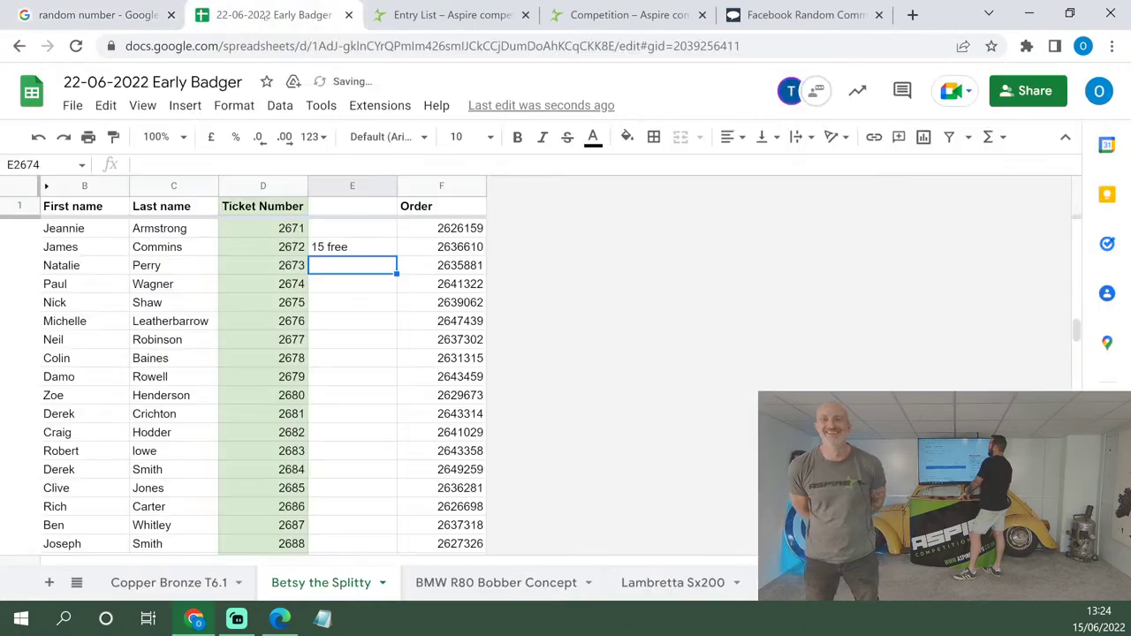
pyautogui.moveTo(1076, 327); pyautogui.dragTo(1077, 279)
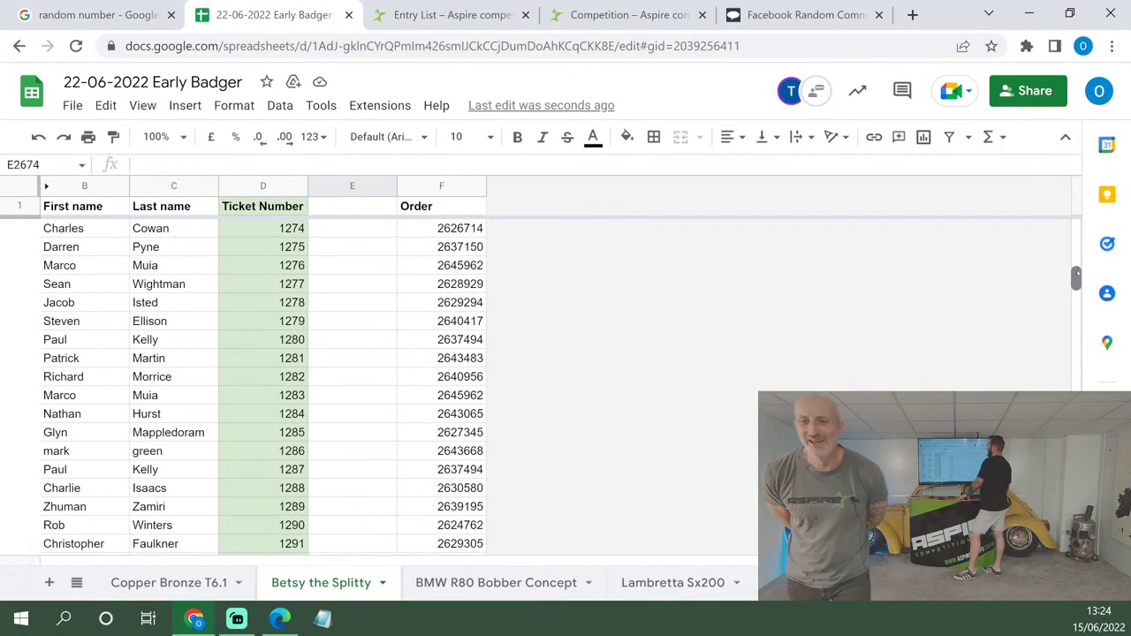
pyautogui.scroll(-9, 294, 430)
pyautogui.scroll(-7, 294, 430)
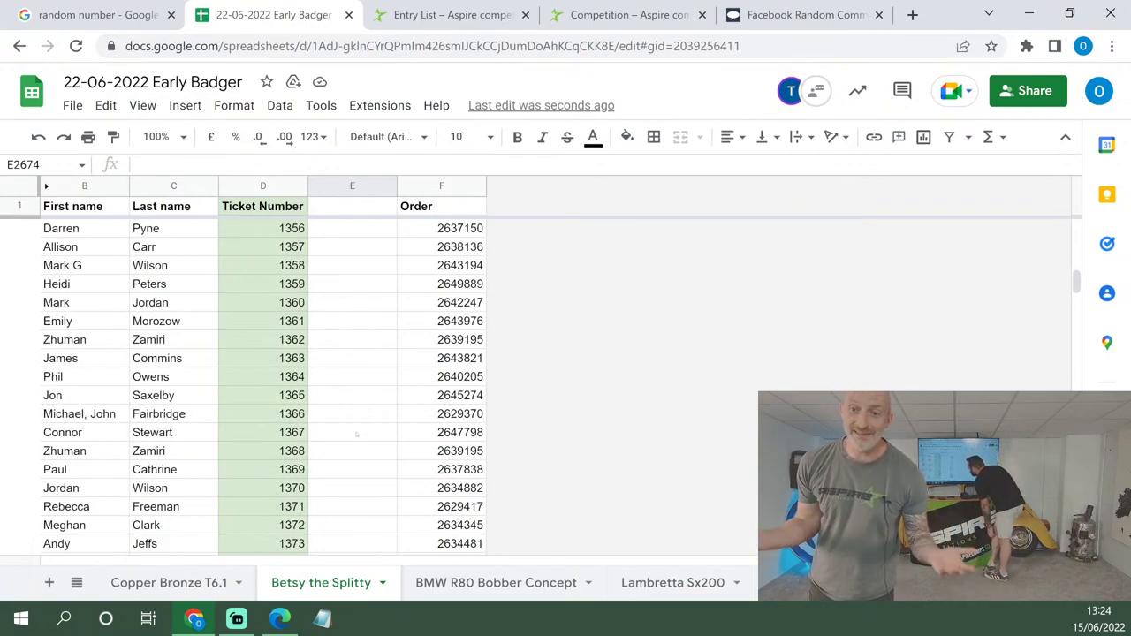
pyautogui.scroll(-6, 356, 434)
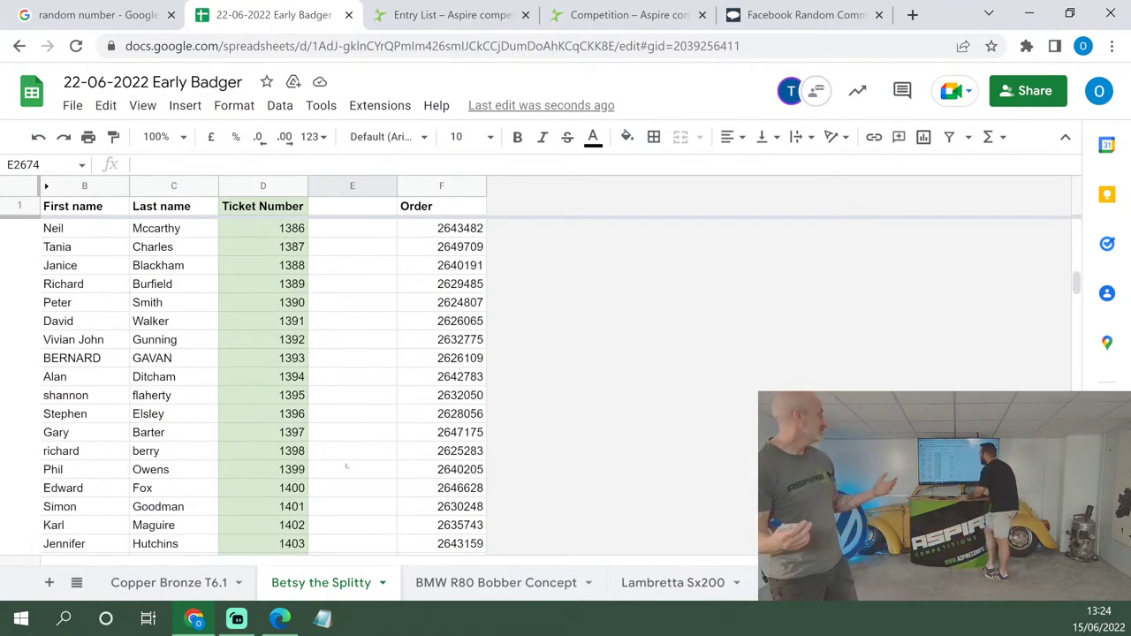
pyautogui.click(347, 468)
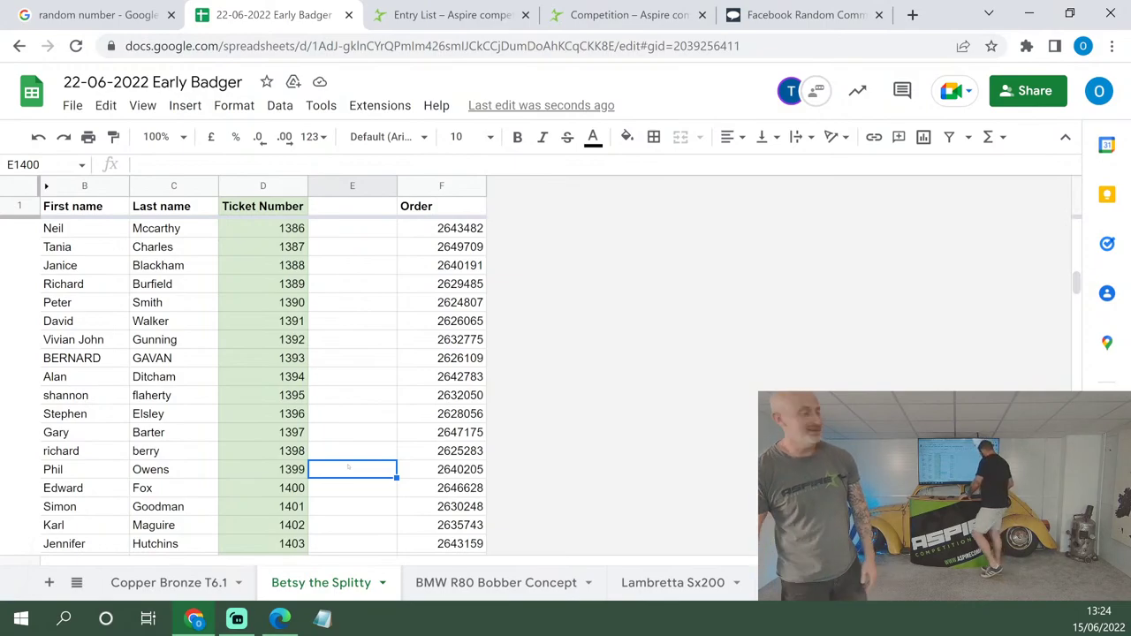
pyautogui.write('10 free')
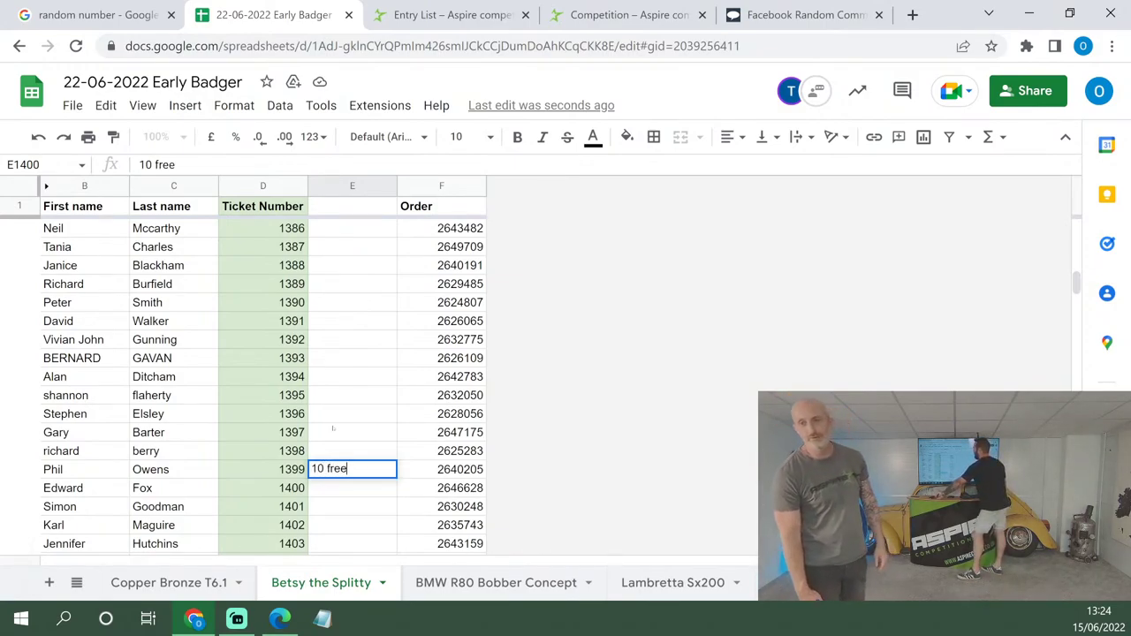
pyautogui.click(366, 415)
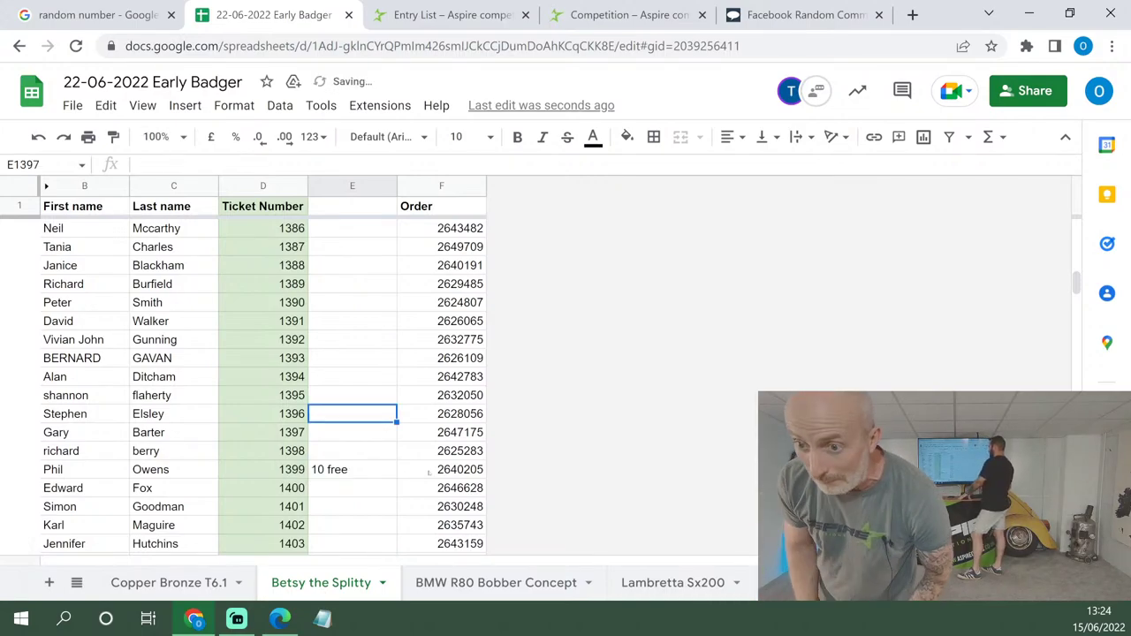
# Open the BMW R80 Bobber Concept sheet and check its first and last ticket numbers.
pyautogui.click(495, 596)
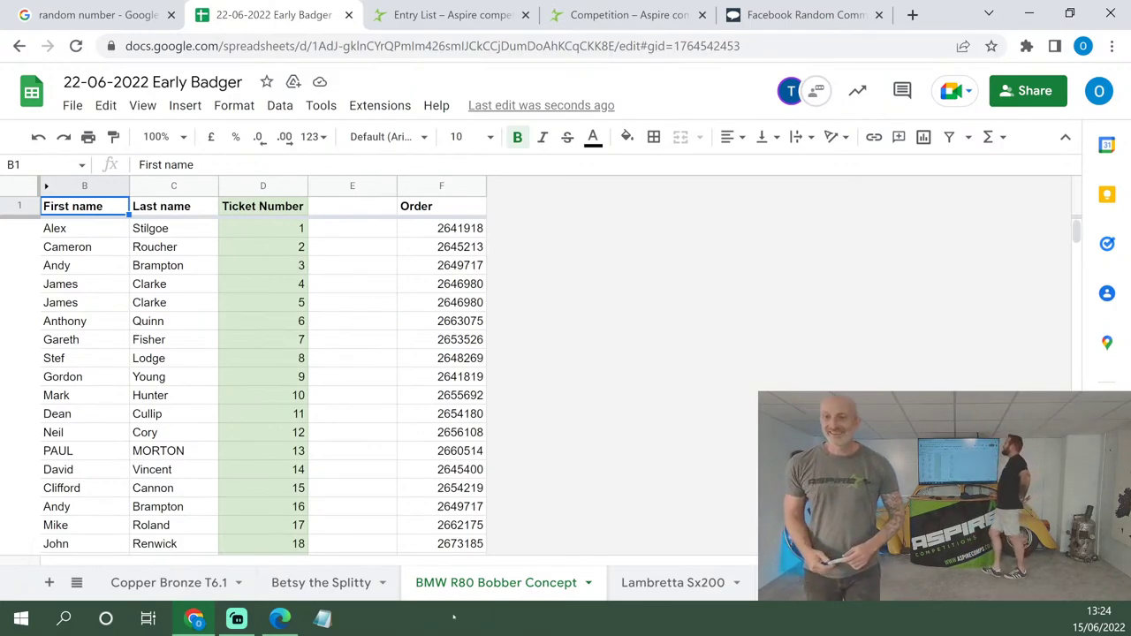
pyautogui.click(264, 230)
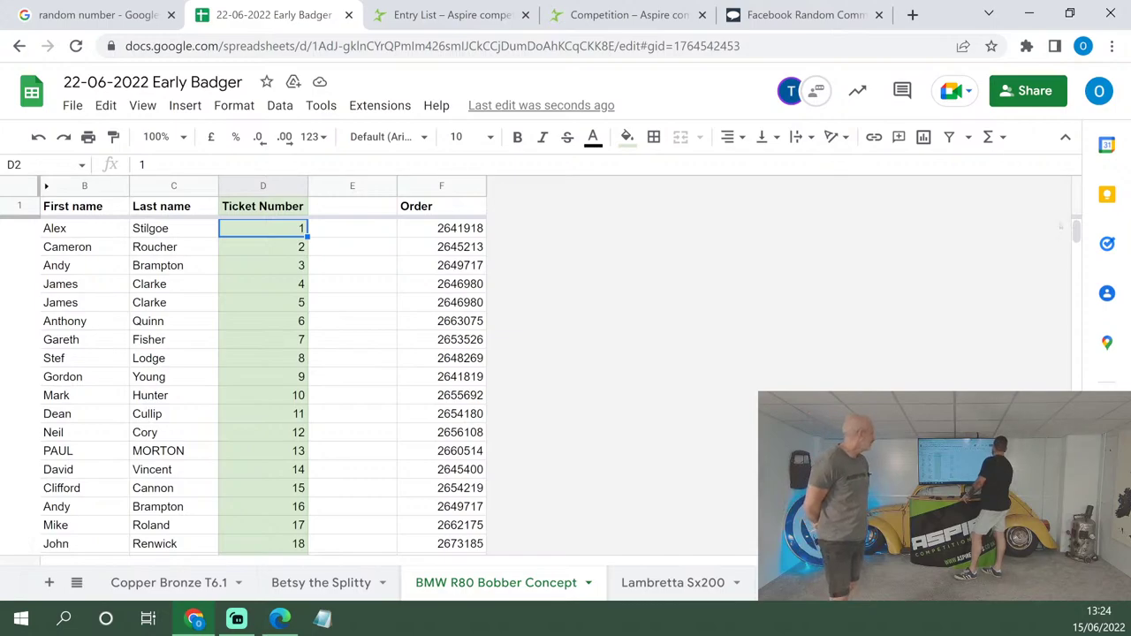
pyautogui.moveTo(1076, 230); pyautogui.dragTo(1076, 385)
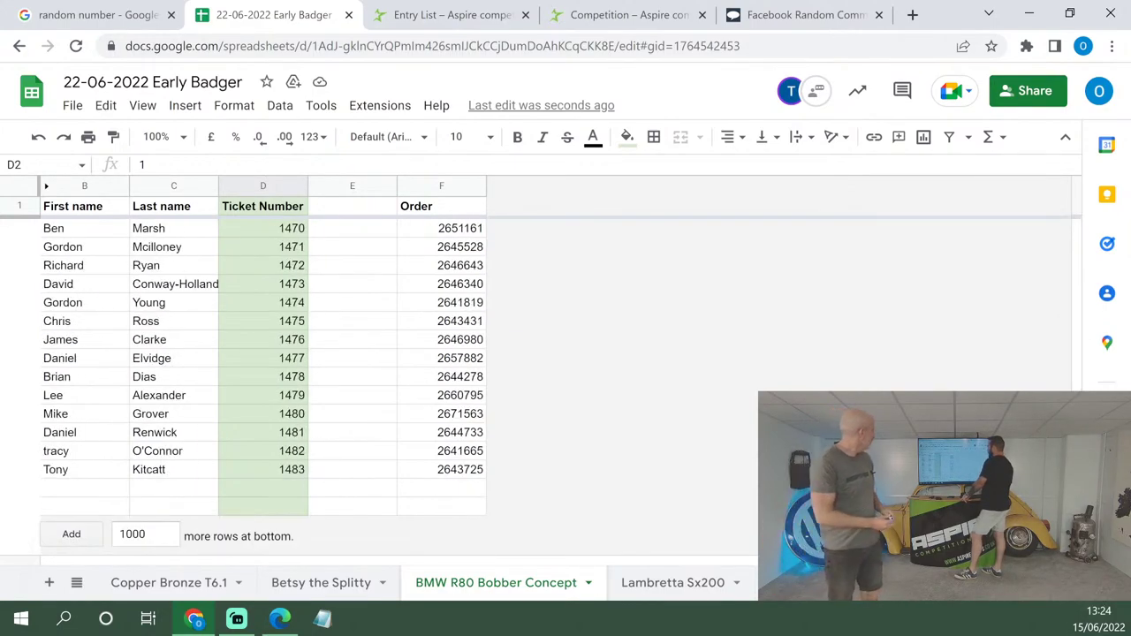
# Reset the random number generator by setting both its minimum and maximum to 0 and generating a number.
pyautogui.click(111, 10)
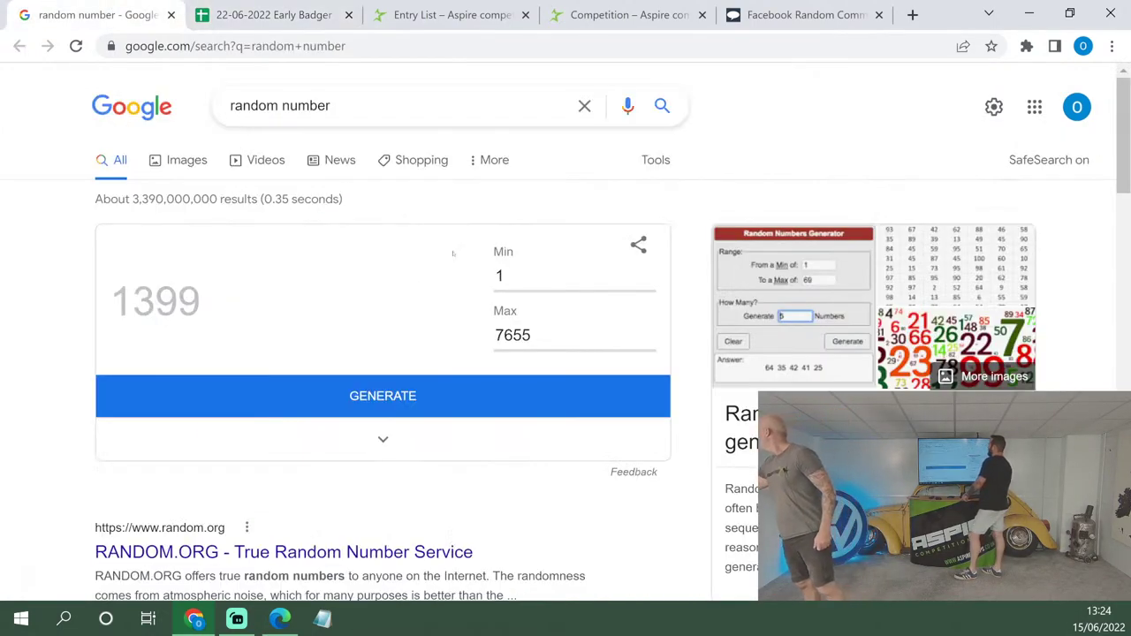
pyautogui.click(535, 274)
pyautogui.press('BackSpace')
pyautogui.write('0')
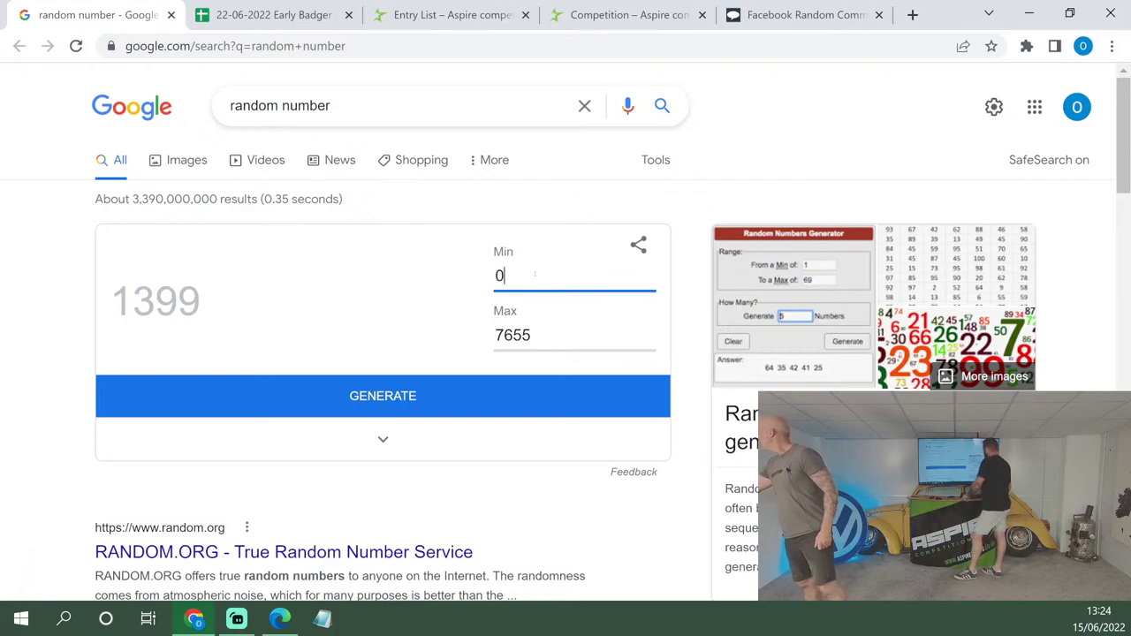
pyautogui.click(550, 344)
pyautogui.press('BackSpace')
pyautogui.press('BackSpace')
pyautogui.press('BackSpace')
pyautogui.press('BackSpace')
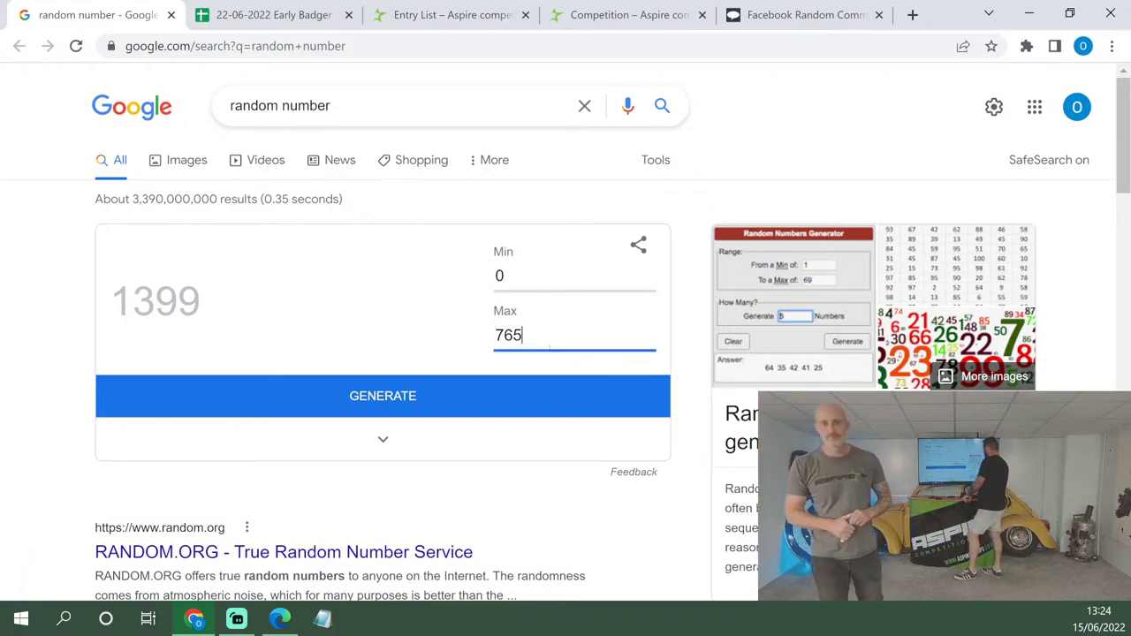
pyautogui.write('0')
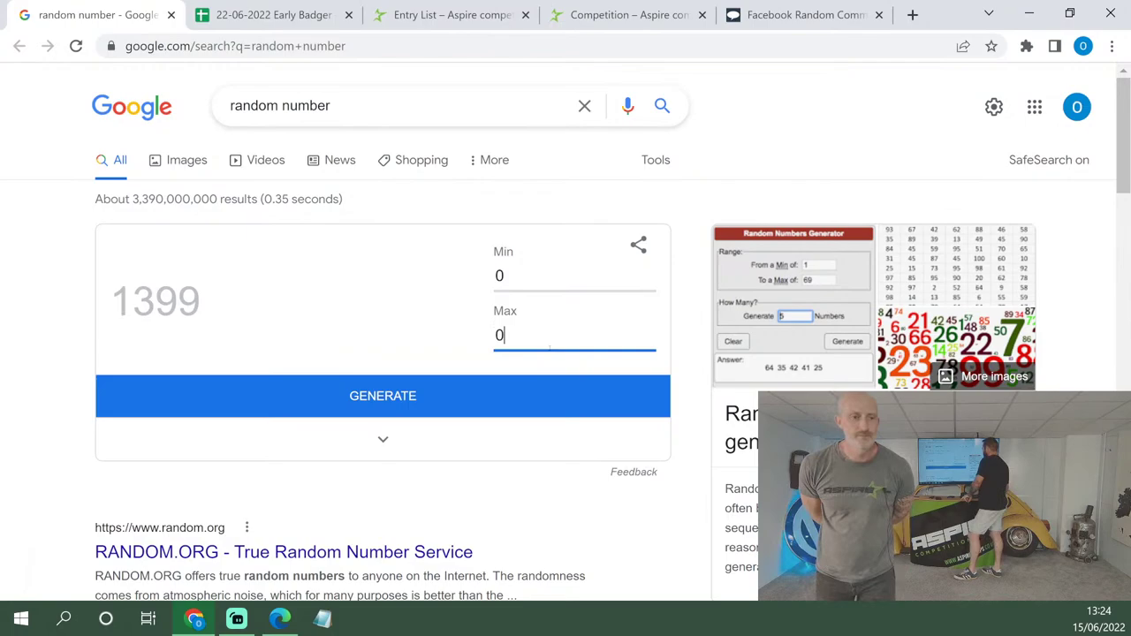
pyautogui.click(492, 409)
# Set the generator's range from 1 to 1483 and draw a random ticket number for the BMW R80 Bobber Concept.
pyautogui.click(525, 274)
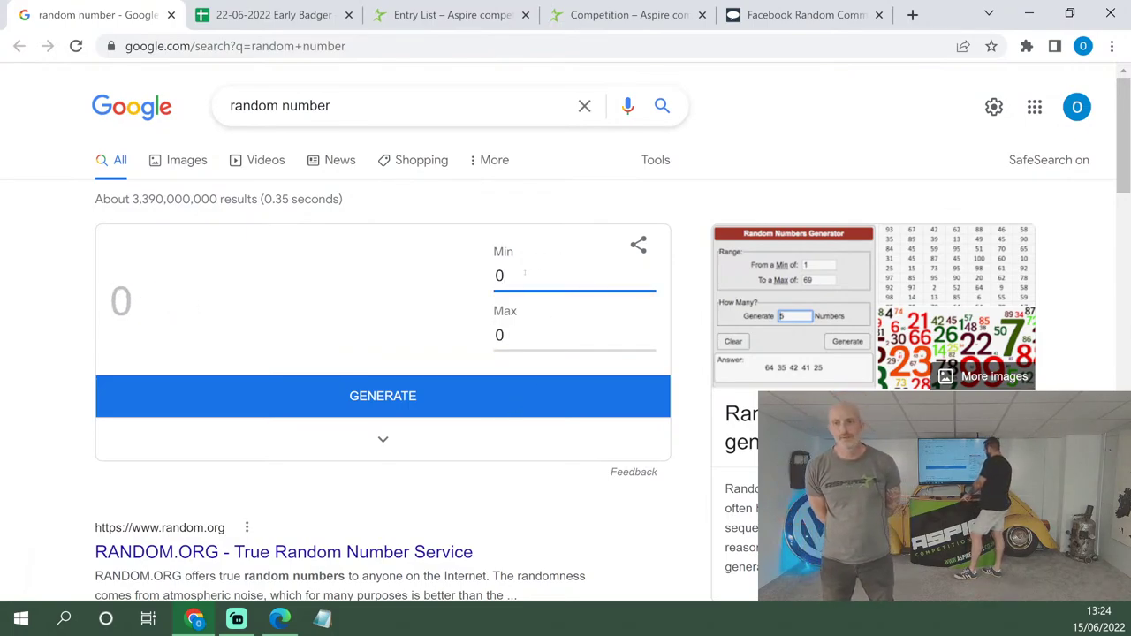
pyautogui.press('BackSpace')
pyautogui.write('1')
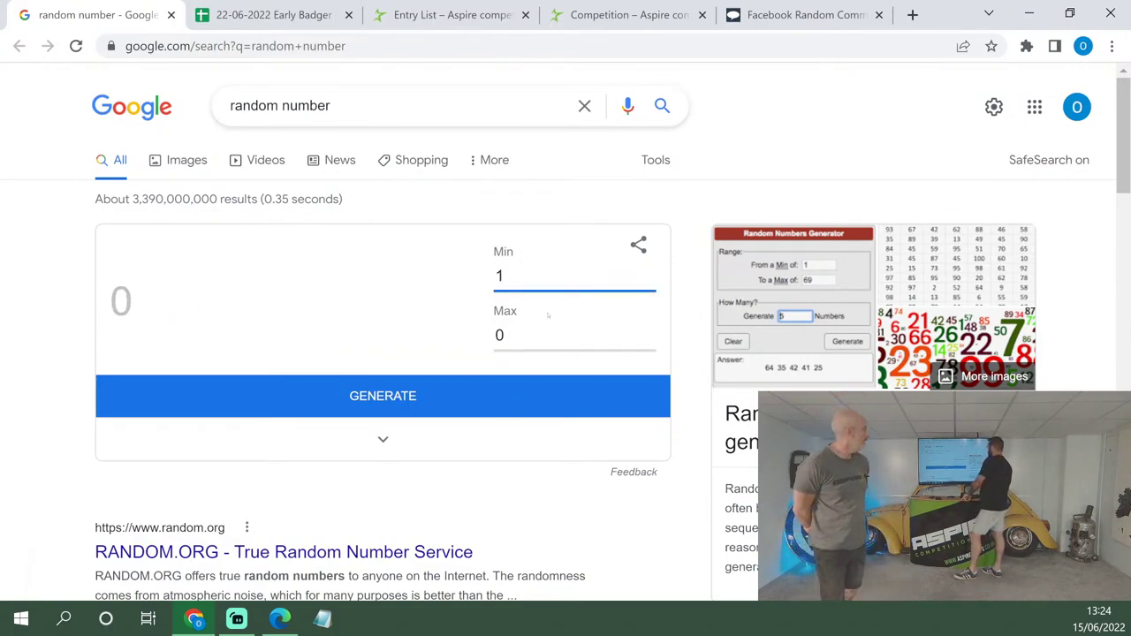
pyautogui.click(540, 336)
pyautogui.press('BackSpace')
pyautogui.write('1')
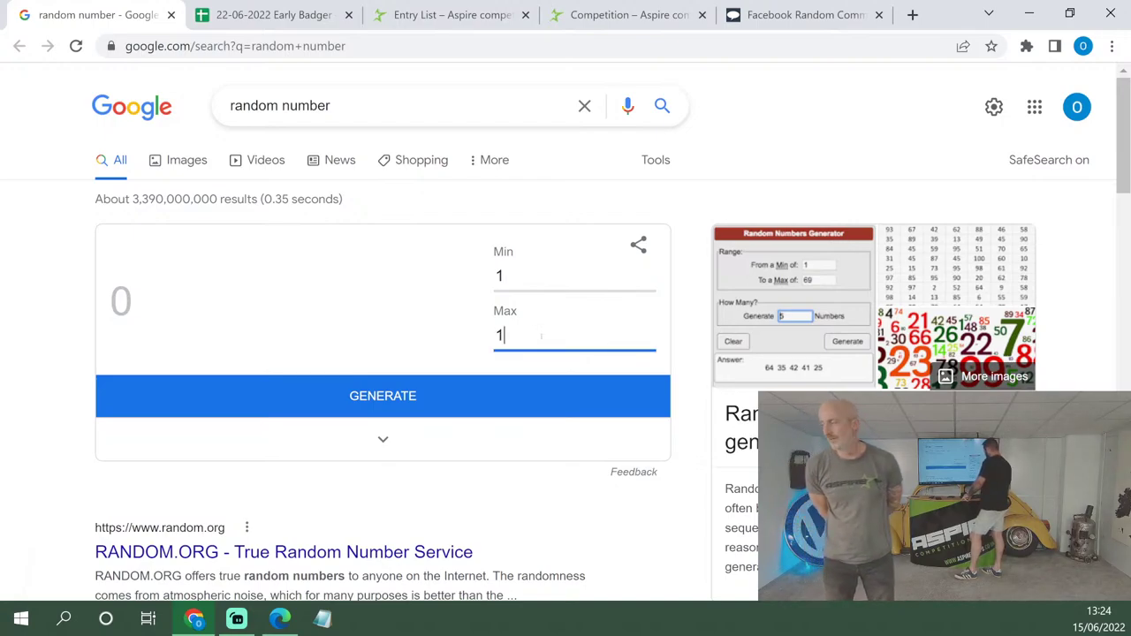
pyautogui.write('483')
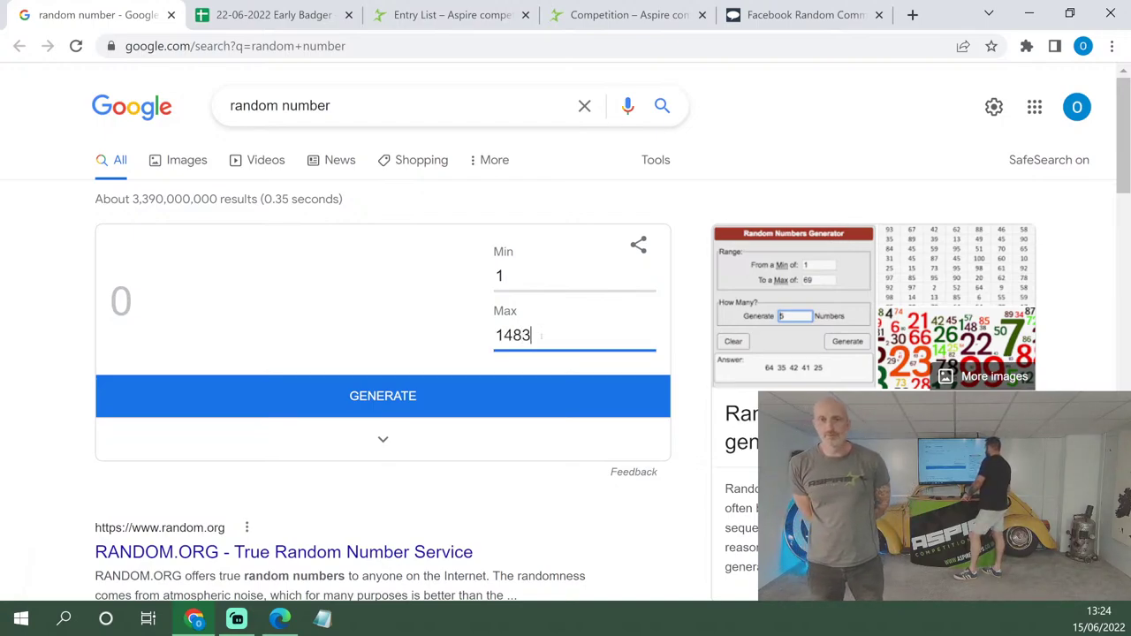
pyautogui.click(370, 395)
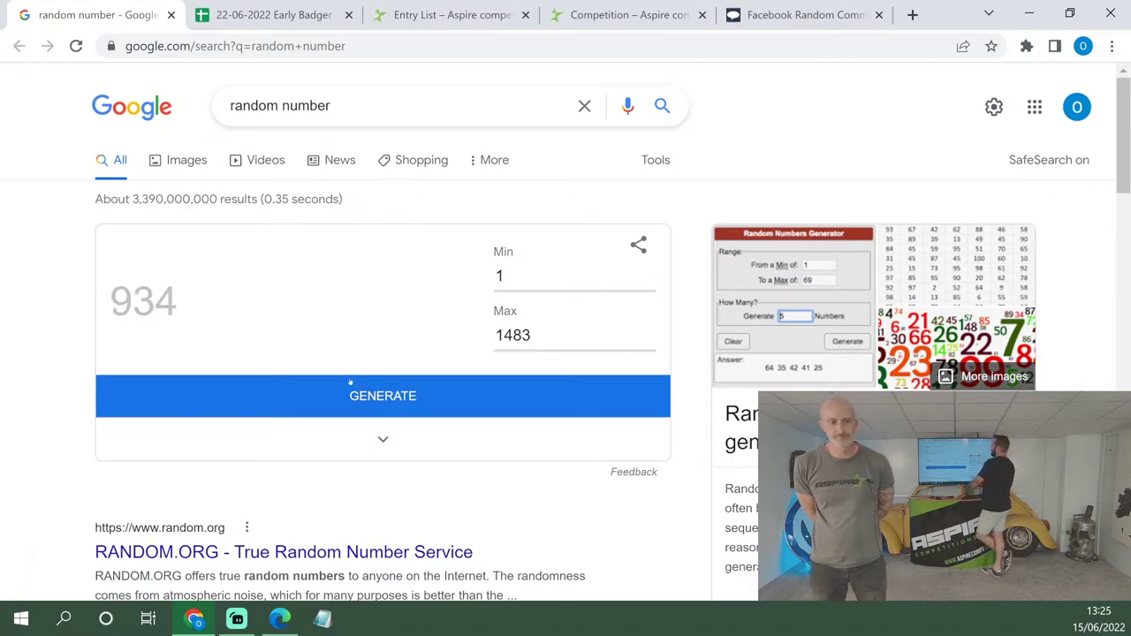
# Find ticket 934 on the BMW R80 Bobber Concept sheet and enter "20 free" in the empty column beside it.
pyautogui.click(265, 15)
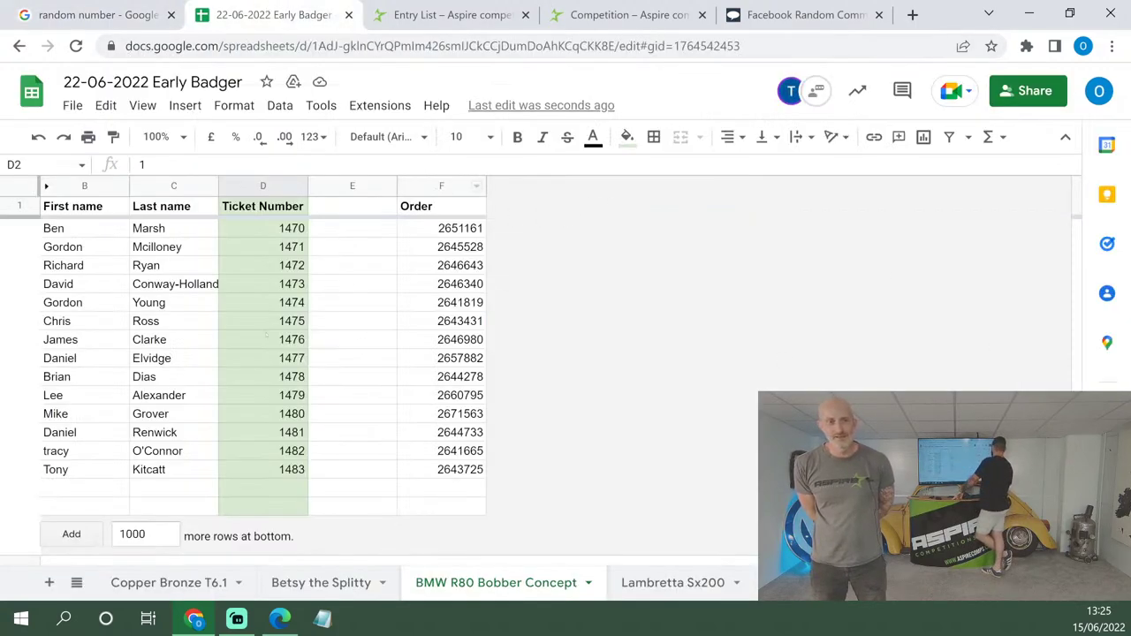
pyautogui.scroll(20, 265, 372)
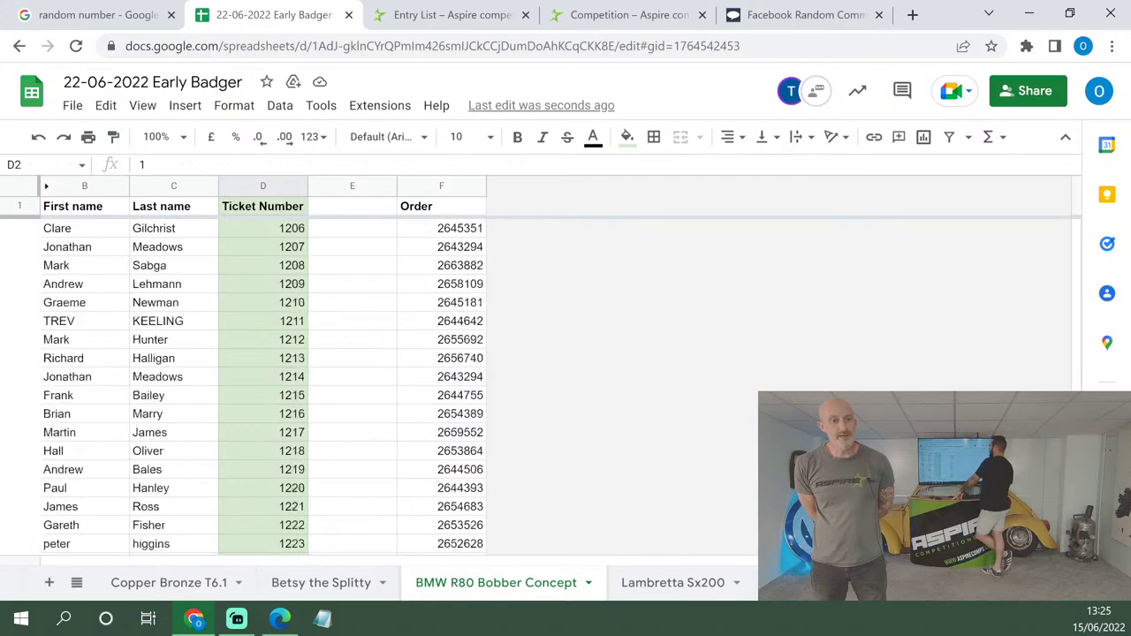
pyautogui.scroll(-15, 265, 387)
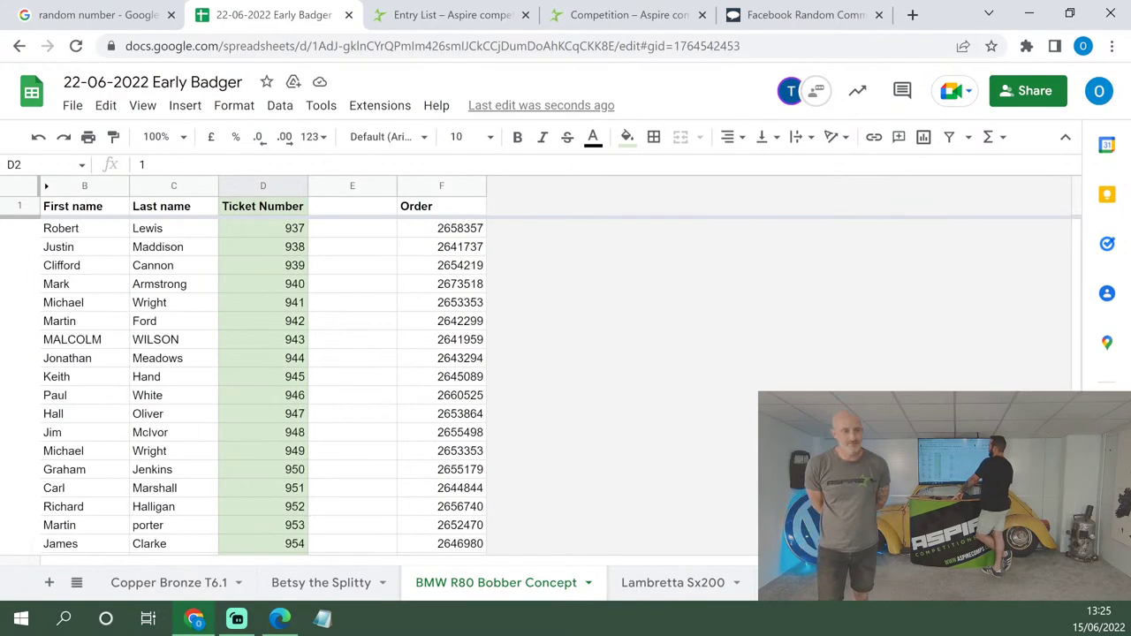
pyautogui.scroll(2, 265, 387)
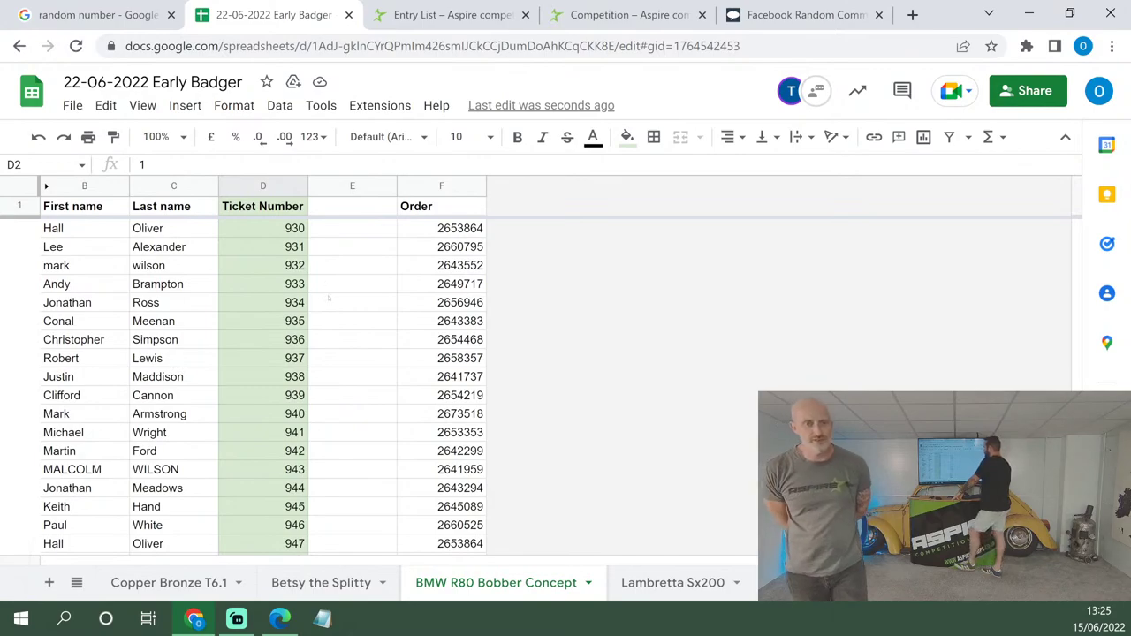
pyautogui.click(329, 299)
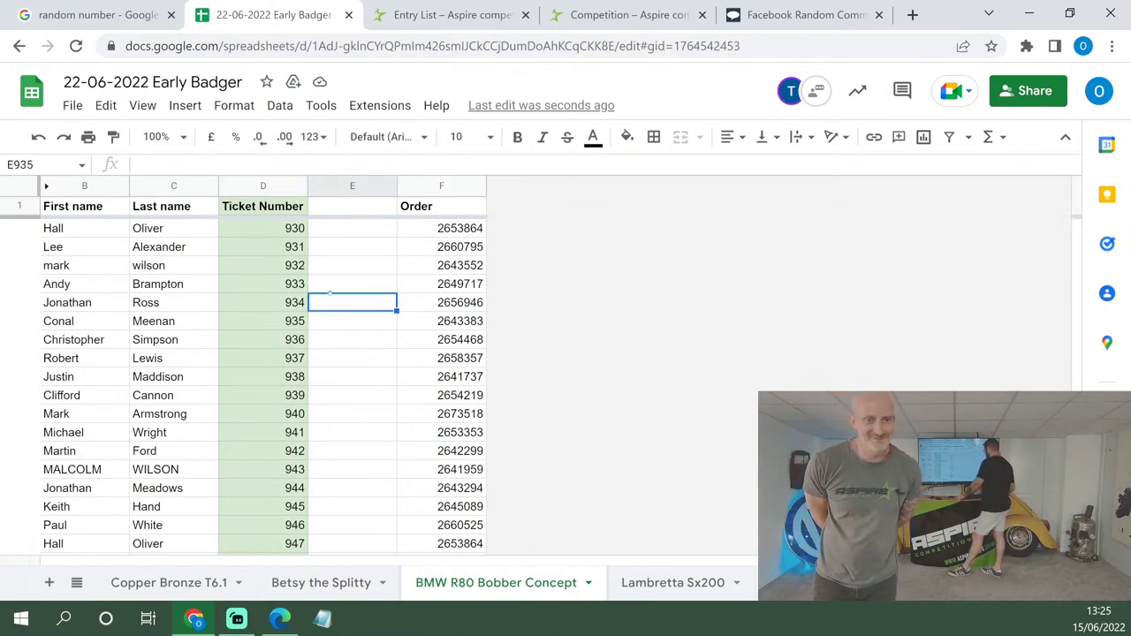
pyautogui.write('20')
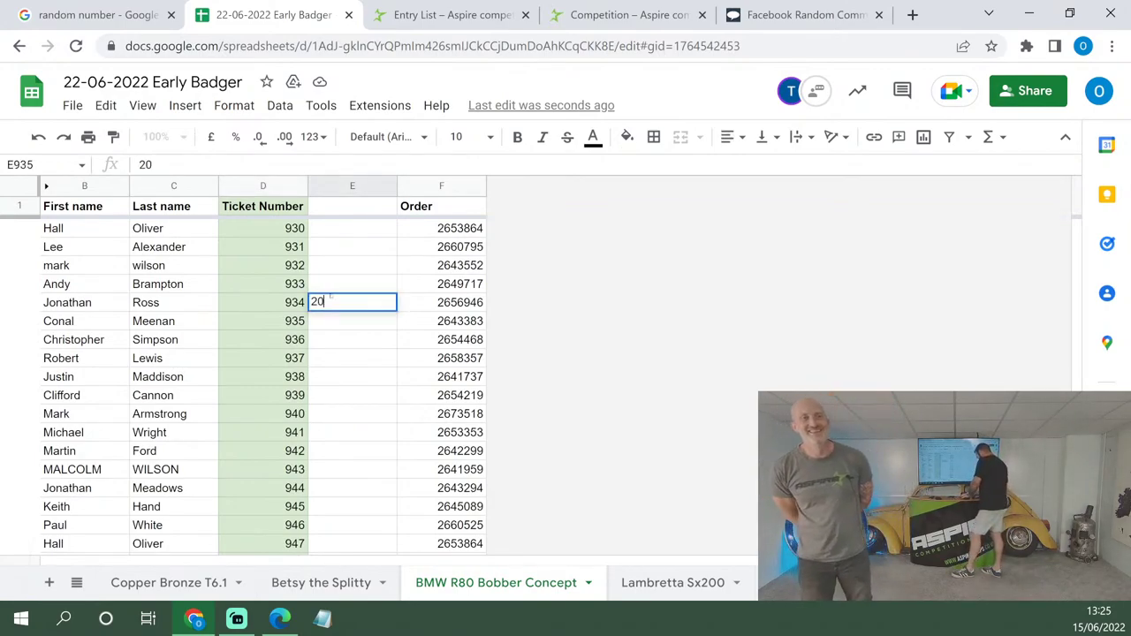
pyautogui.write(' free')
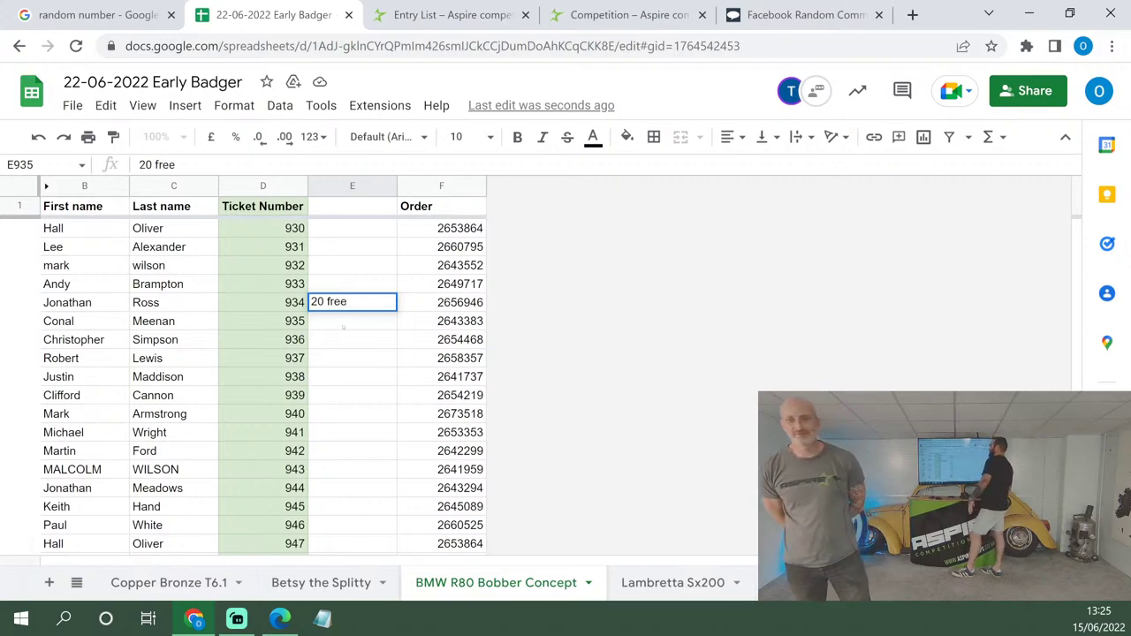
pyautogui.click(339, 349)
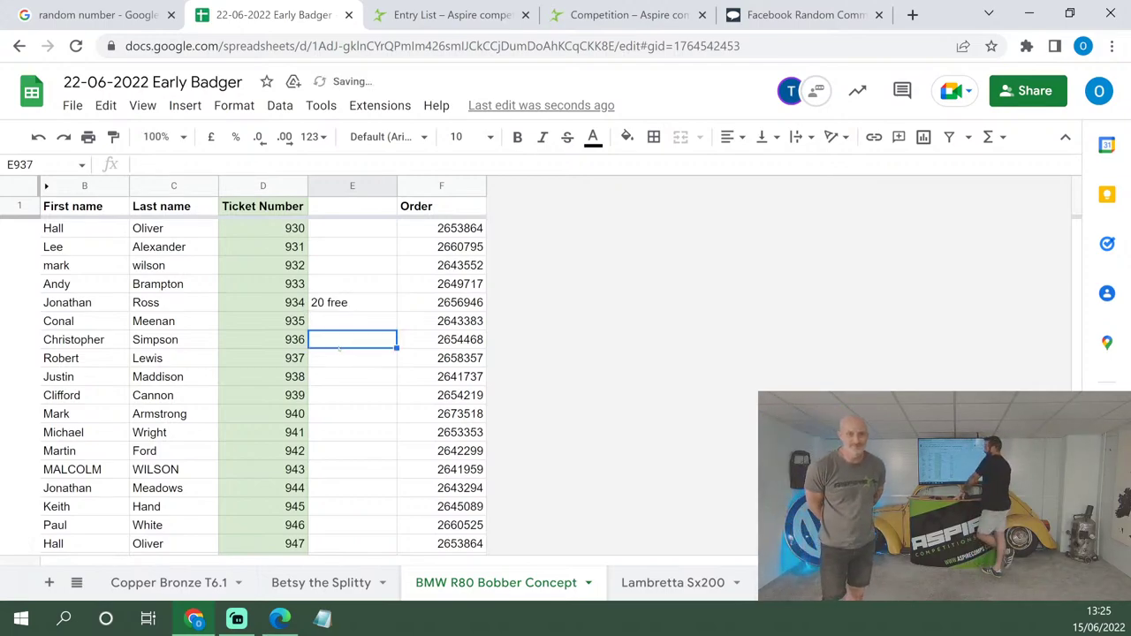
# Return to the random number generator and draw another ticket number from 1 to 1483.
pyautogui.click(113, 15)
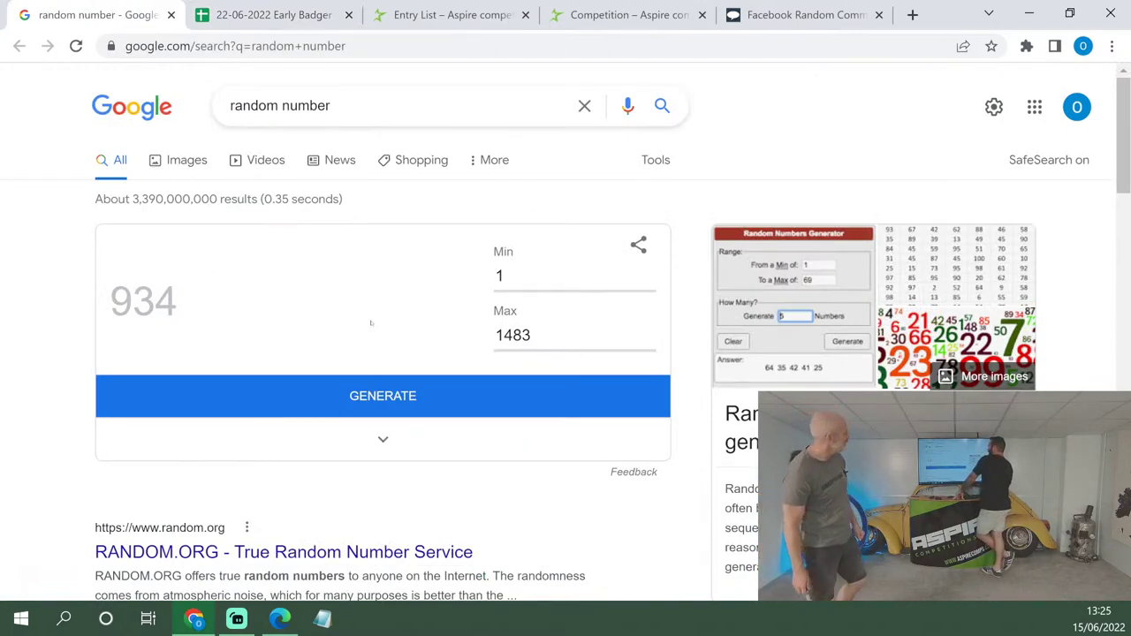
pyautogui.click(440, 395)
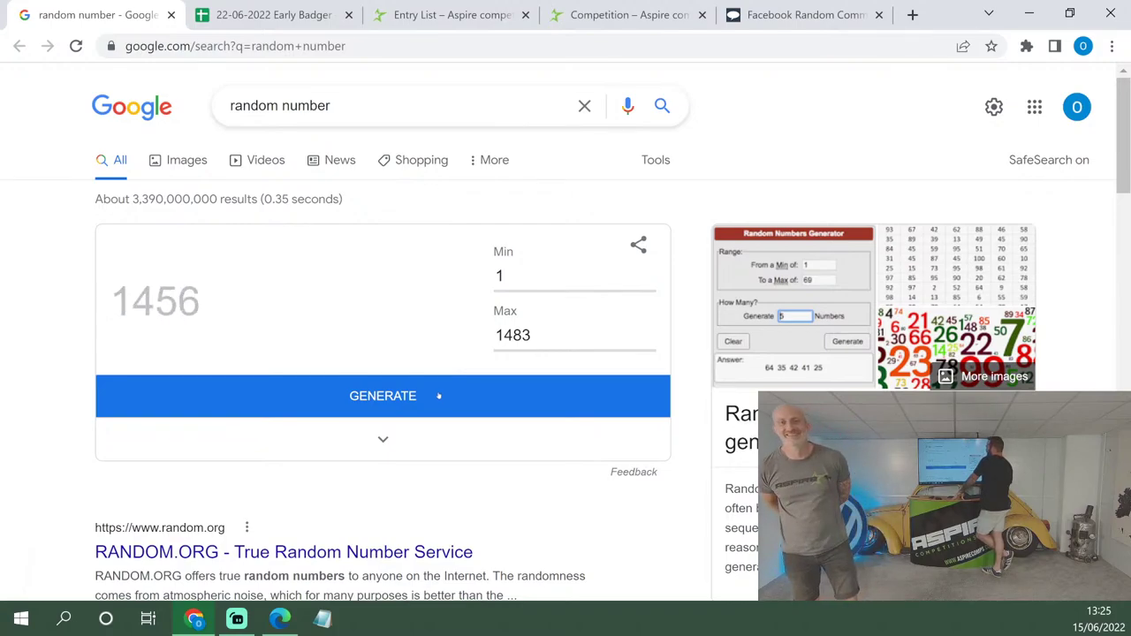
# Find ticket 1456 on the BMW R80 Bobber Concept sheet and enter "15 free" in the empty column beside it.
pyautogui.click(265, 15)
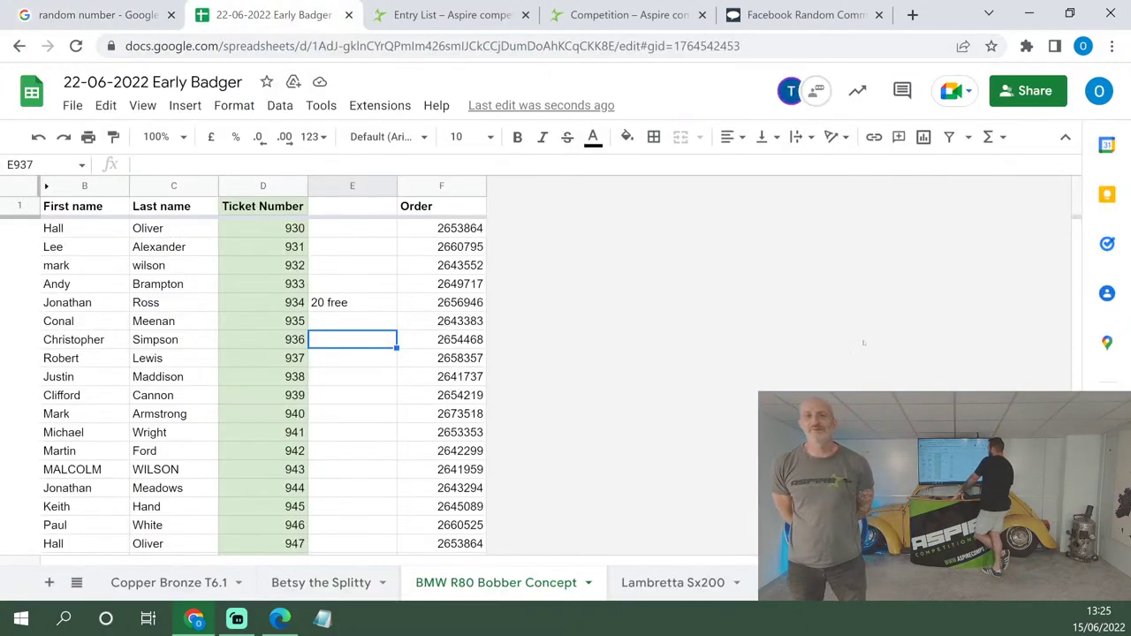
pyautogui.scroll(-20, 63, 391)
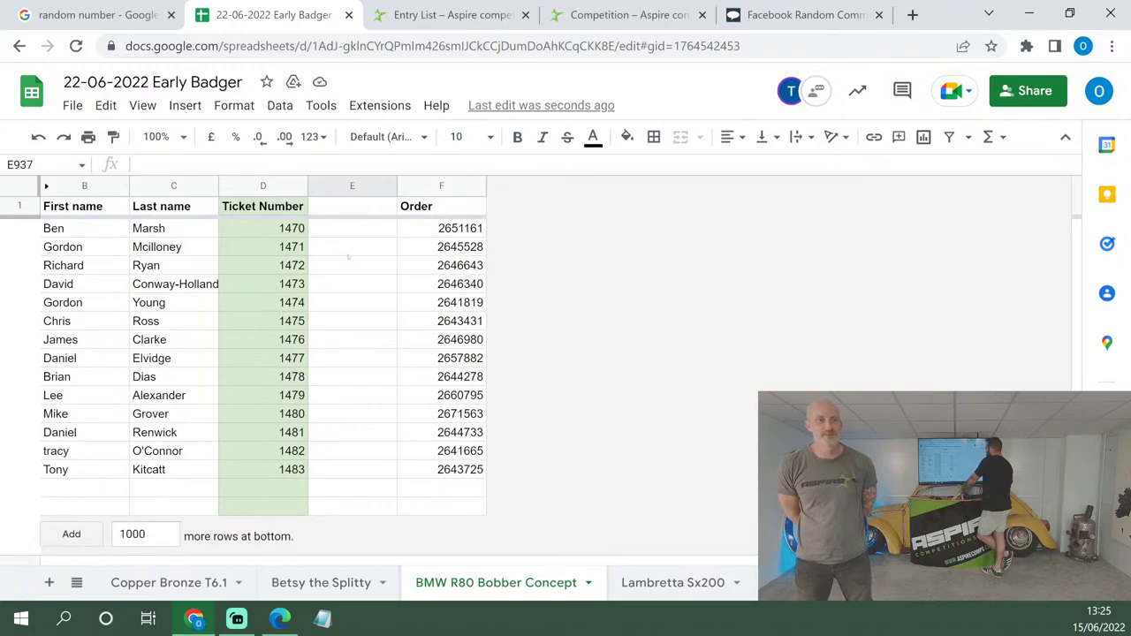
pyautogui.scroll(5, 349, 258)
pyautogui.click(346, 245)
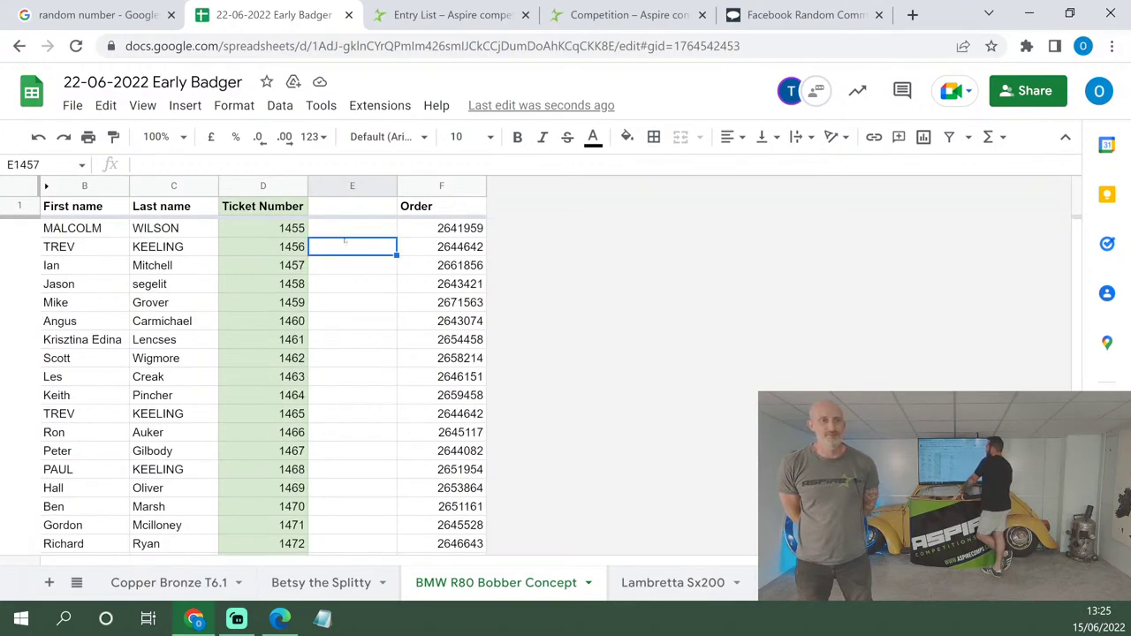
pyautogui.write('15 free')
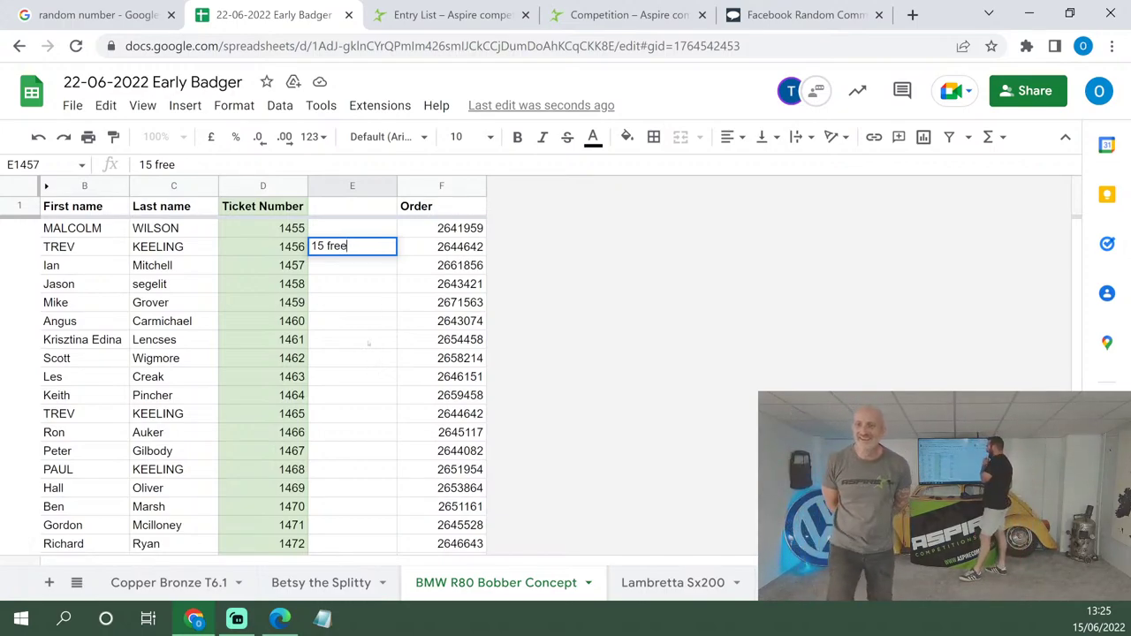
pyautogui.click(369, 343)
# Draw another random ticket number from 1 to 1483 and return to the BMW R80 Bobber Concept sheet.
pyautogui.click(97, 15)
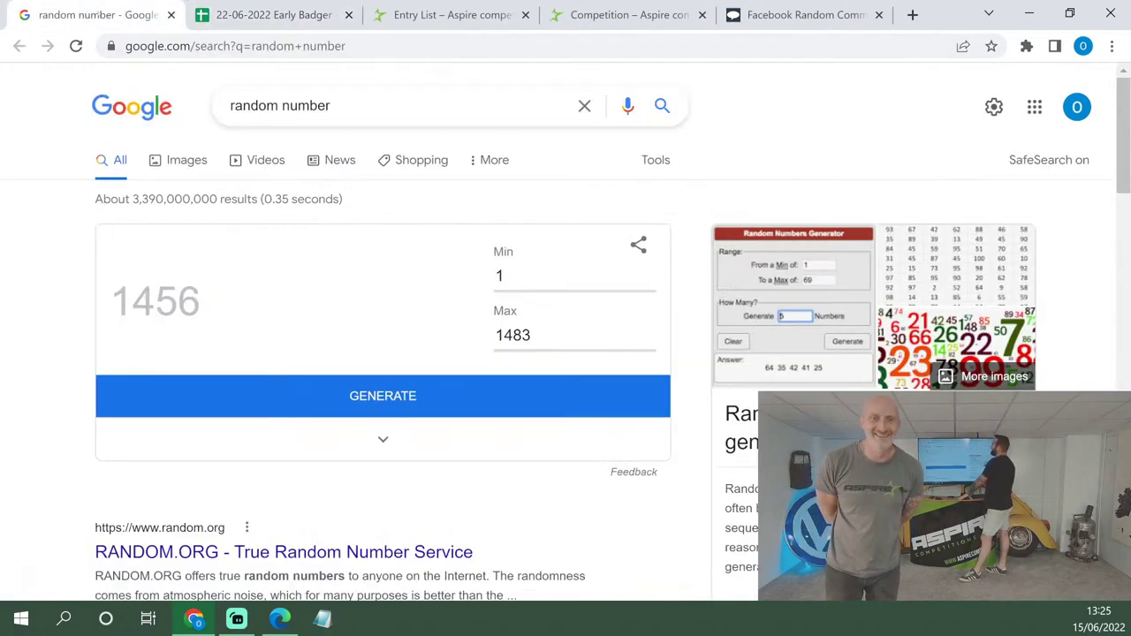
pyautogui.click(393, 405)
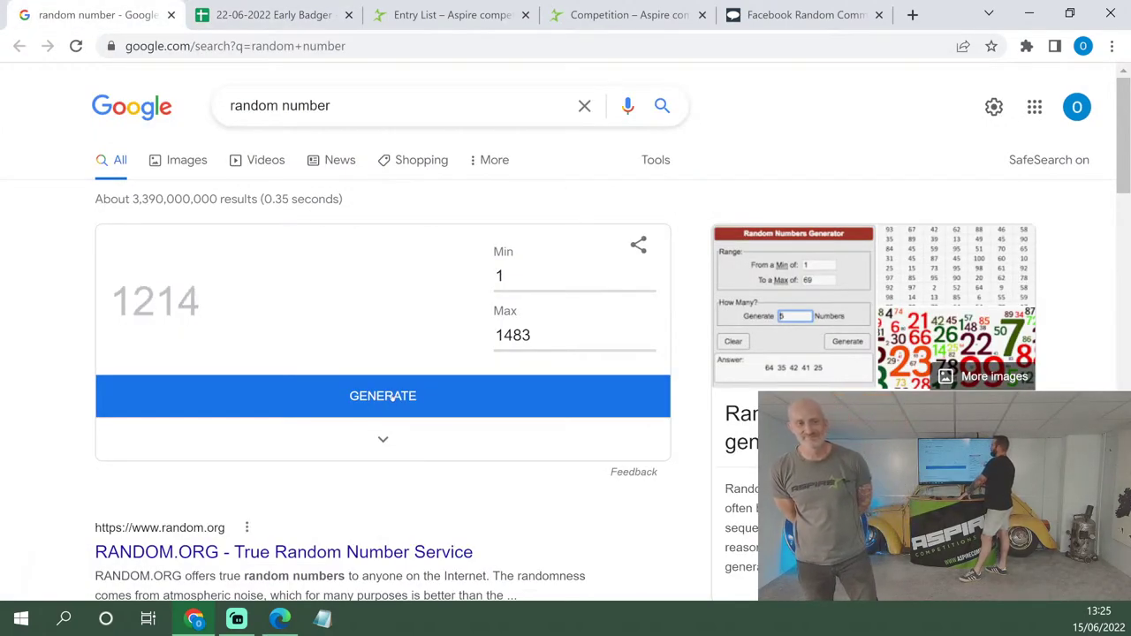
pyautogui.click(265, 15)
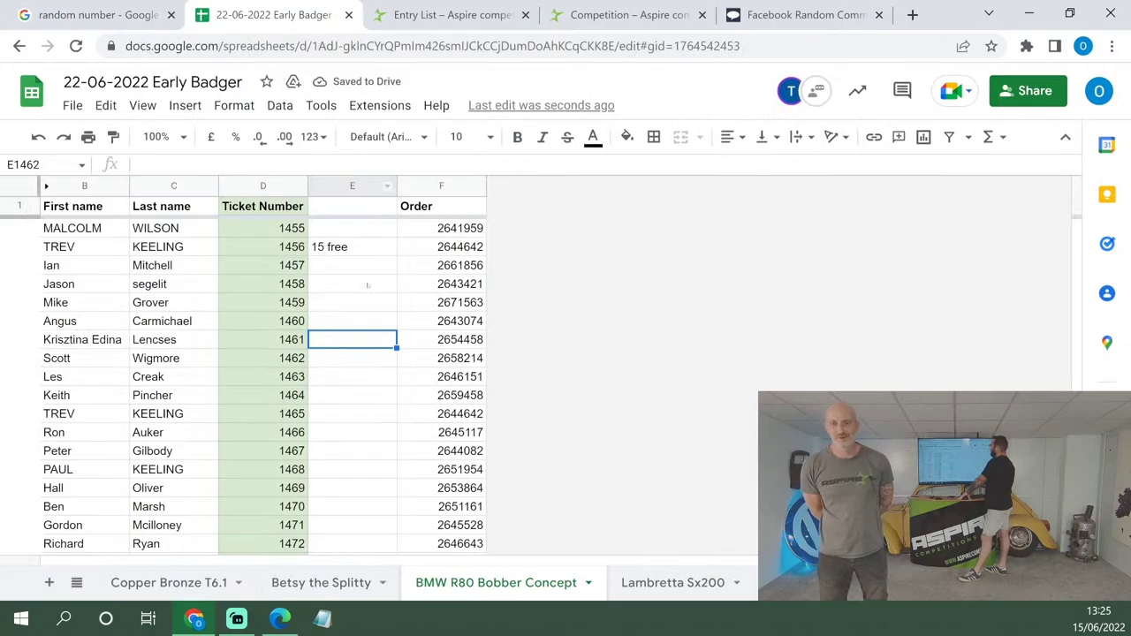
# Find ticket 1214 on the BMW R80 Bobber Concept sheet and enter "10 free" in the empty column beside it.
pyautogui.scroll(2, 362, 291)
pyautogui.scroll(20, 266, 327)
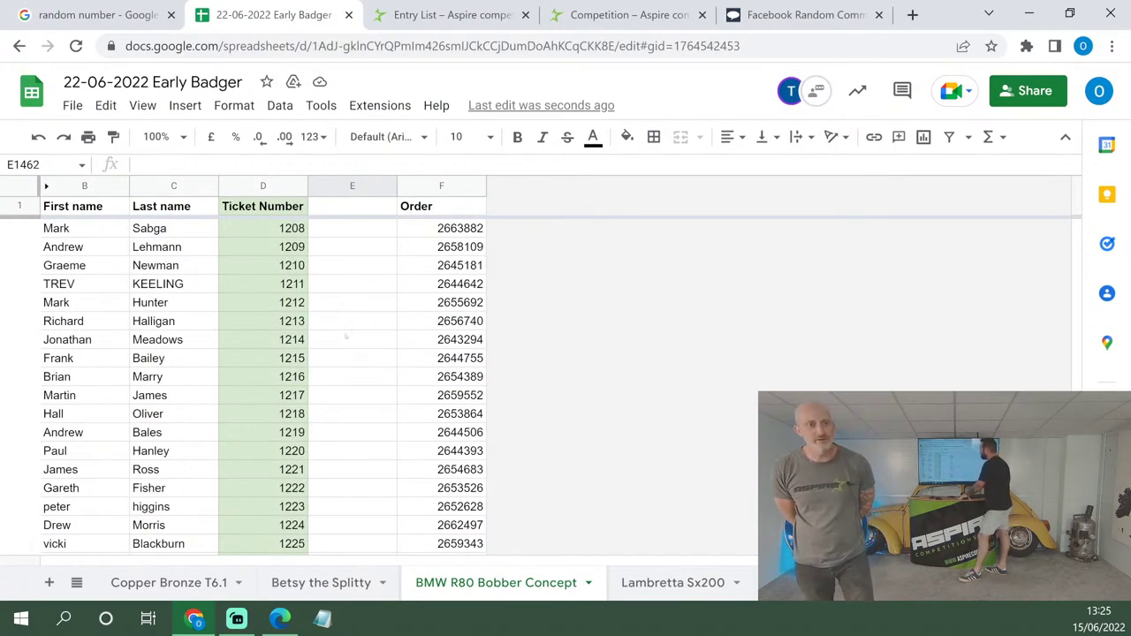
pyautogui.click(347, 340)
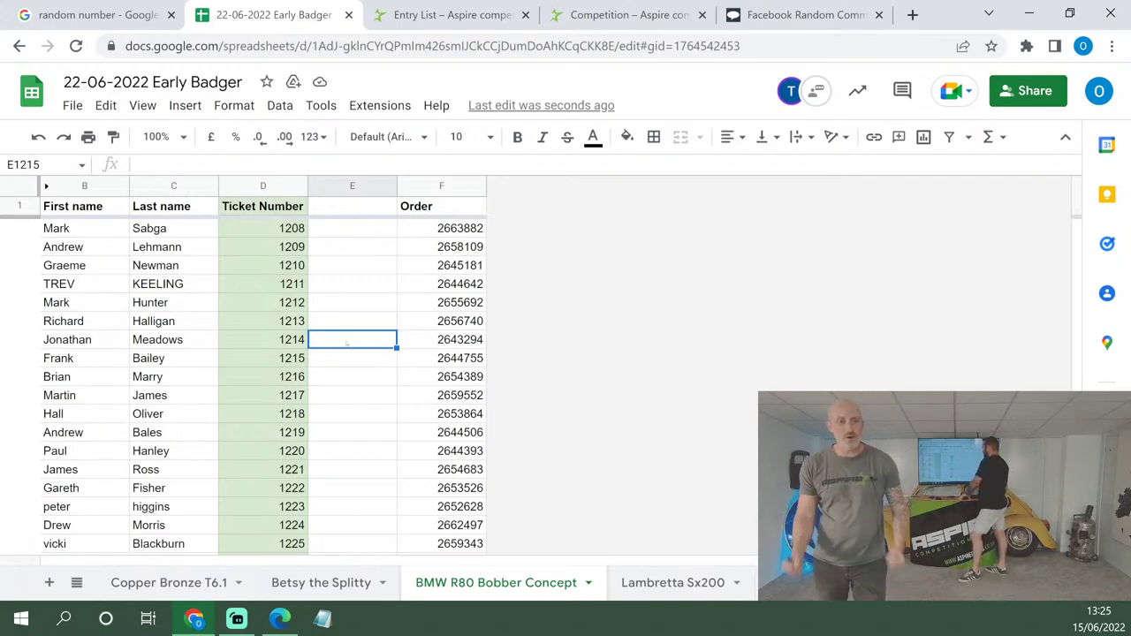
pyautogui.write('10 free')
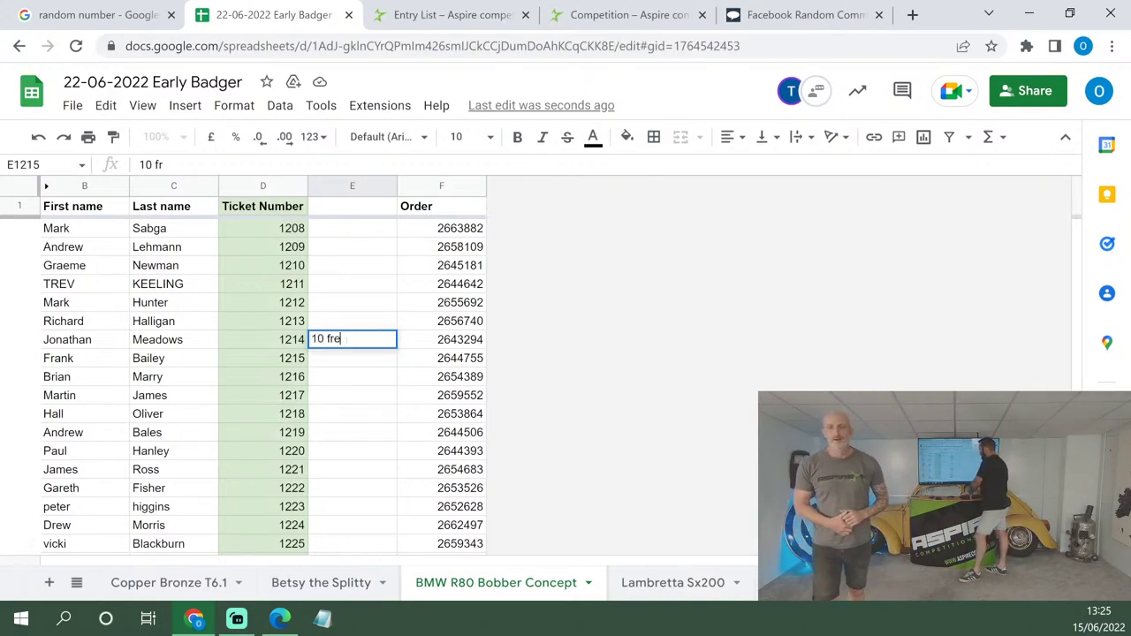
pyautogui.click(354, 392)
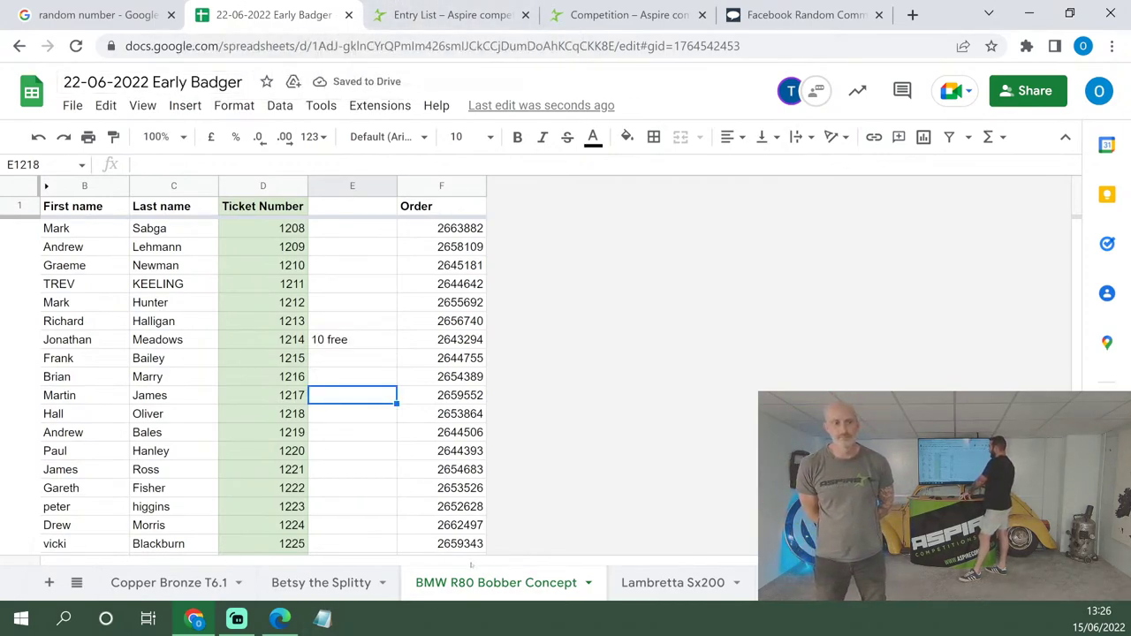
# Open the Lambretta Sx200 sheet and check its first and last ticket numbers.
pyautogui.click(674, 585)
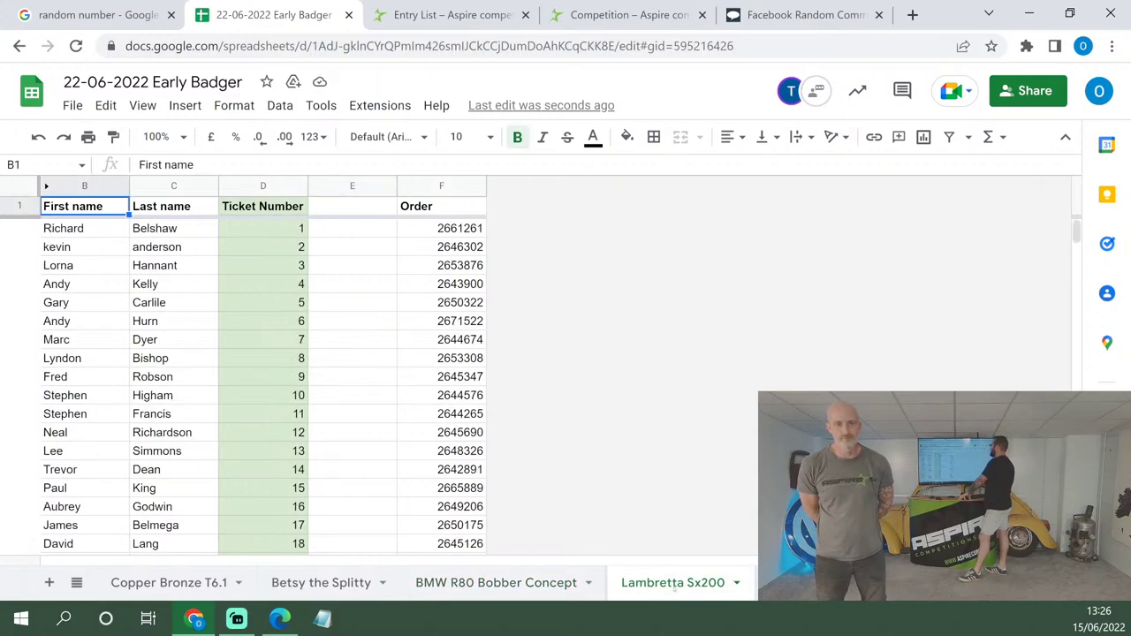
pyautogui.click(286, 228)
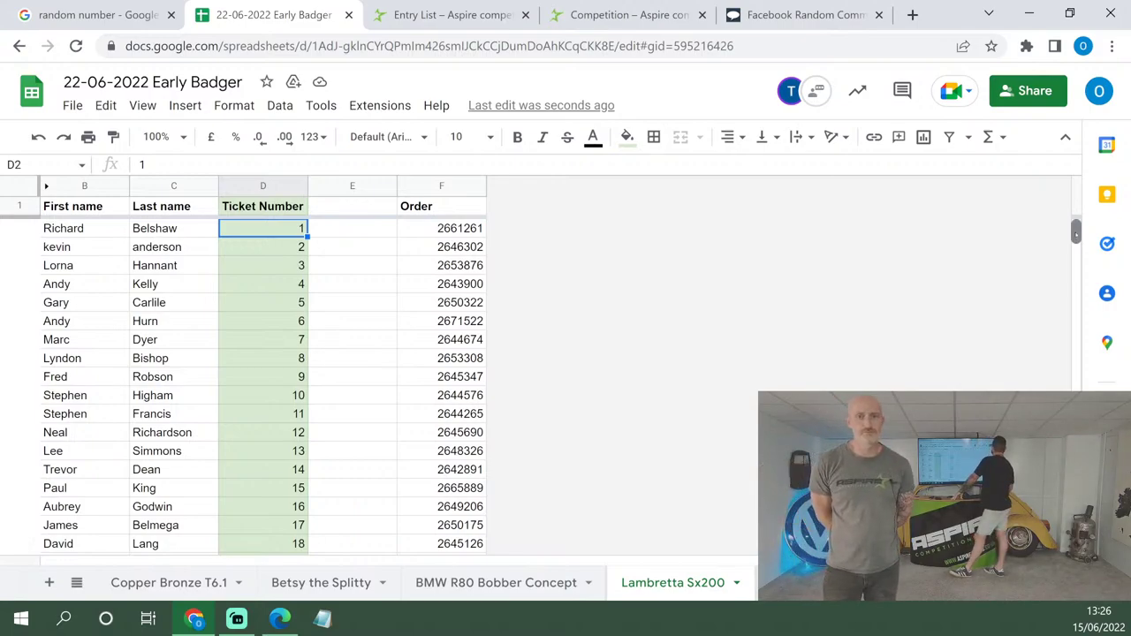
pyautogui.moveTo(1075, 231); pyautogui.dragTo(1076, 548)
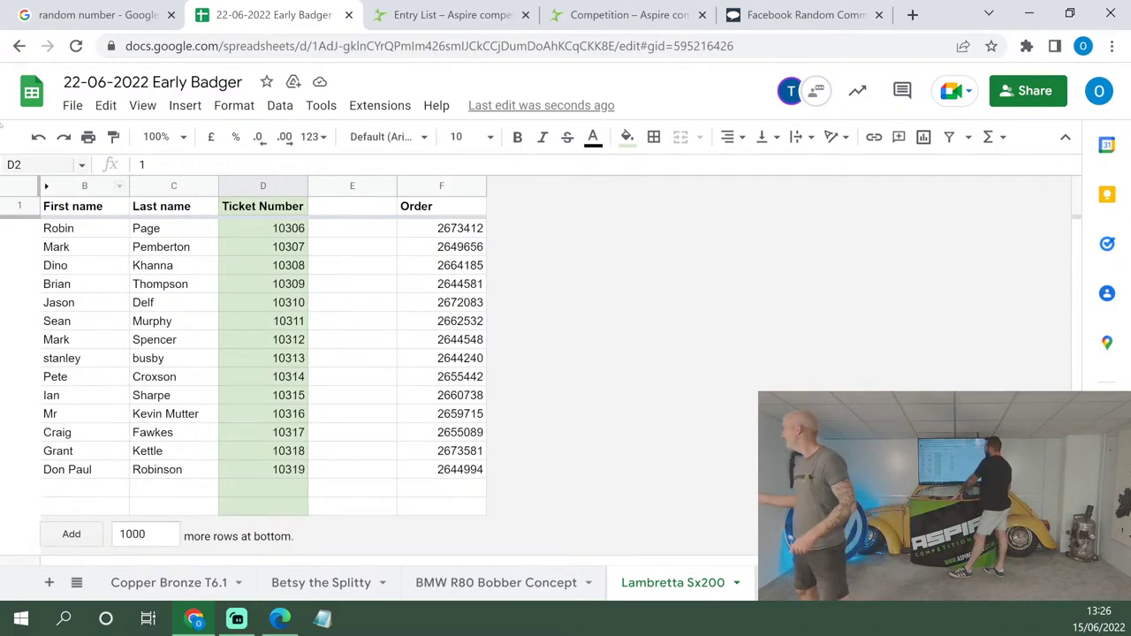
# Set the random number generator's minimum and maximum to 0 and generate to reset the displayed number.
pyautogui.click(93, 18)
pyautogui.click(520, 274)
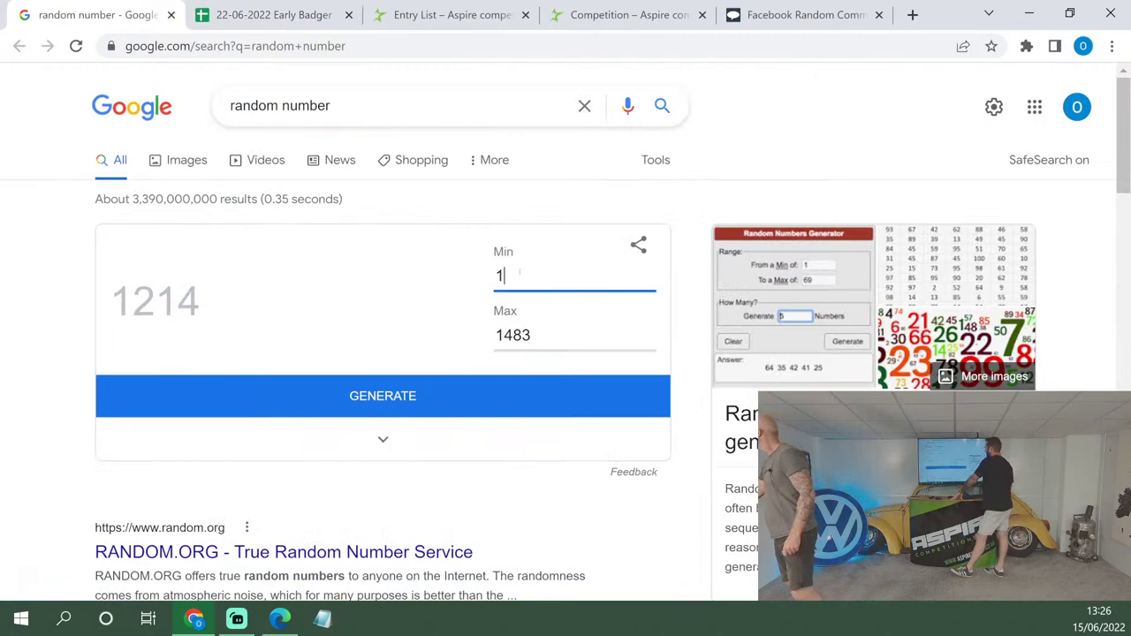
pyautogui.write('0')
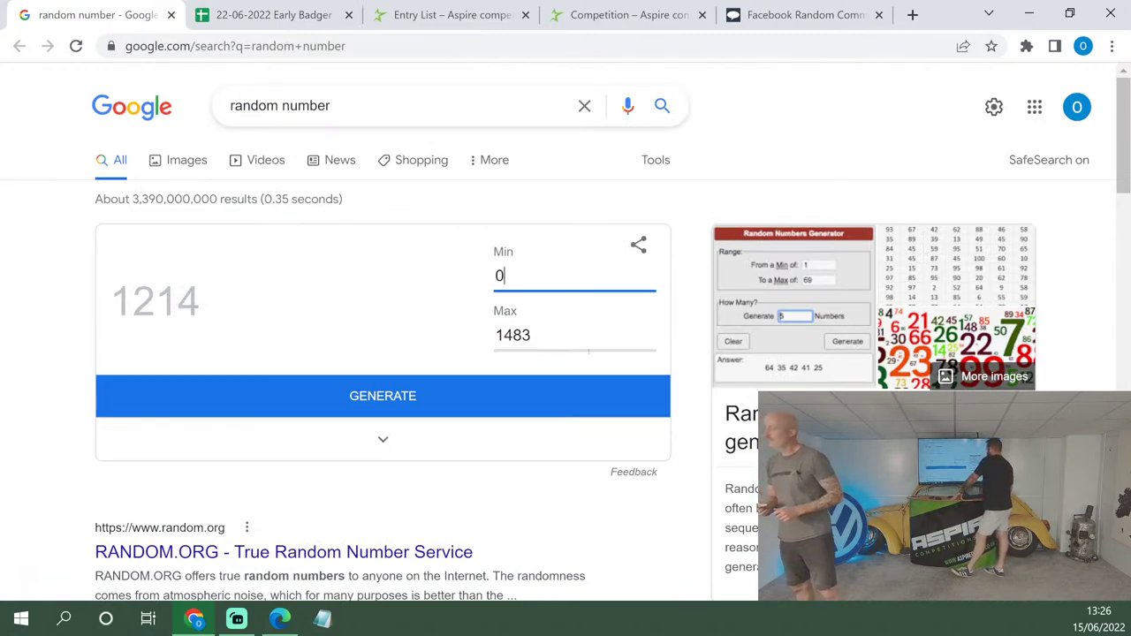
pyautogui.click(586, 341)
pyautogui.press('BackSpace')
pyautogui.press('BackSpace')
pyautogui.press('BackSpace')
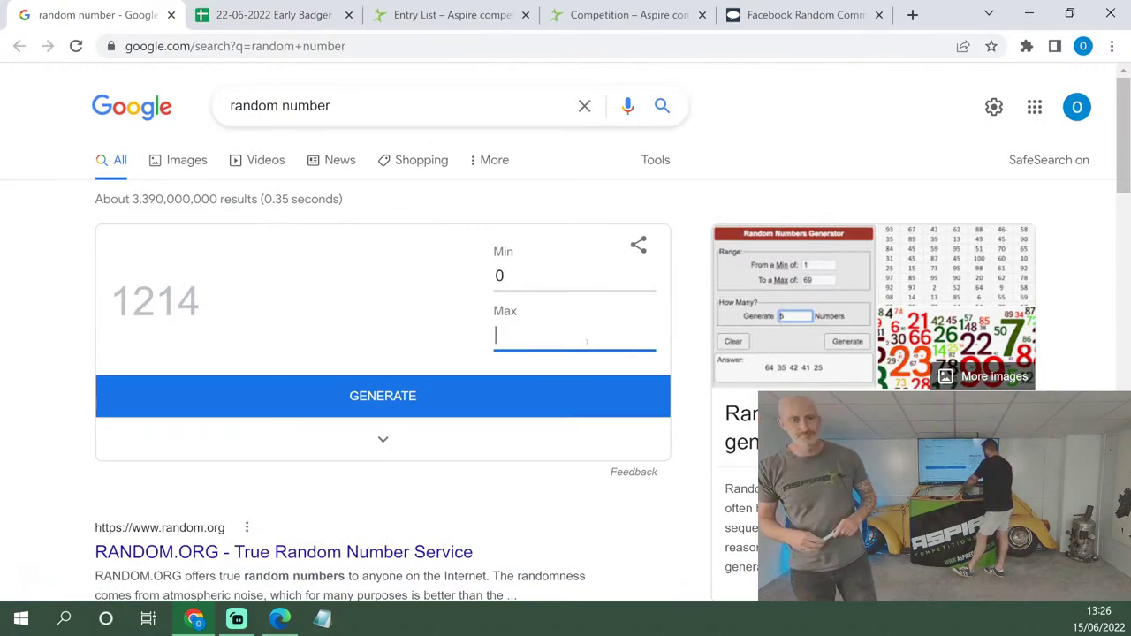
pyautogui.write('0')
pyautogui.click(555, 398)
# Set the generator's range from 1 to 10319 and draw a random ticket number for the Lambretta Sx200.
pyautogui.click(523, 270)
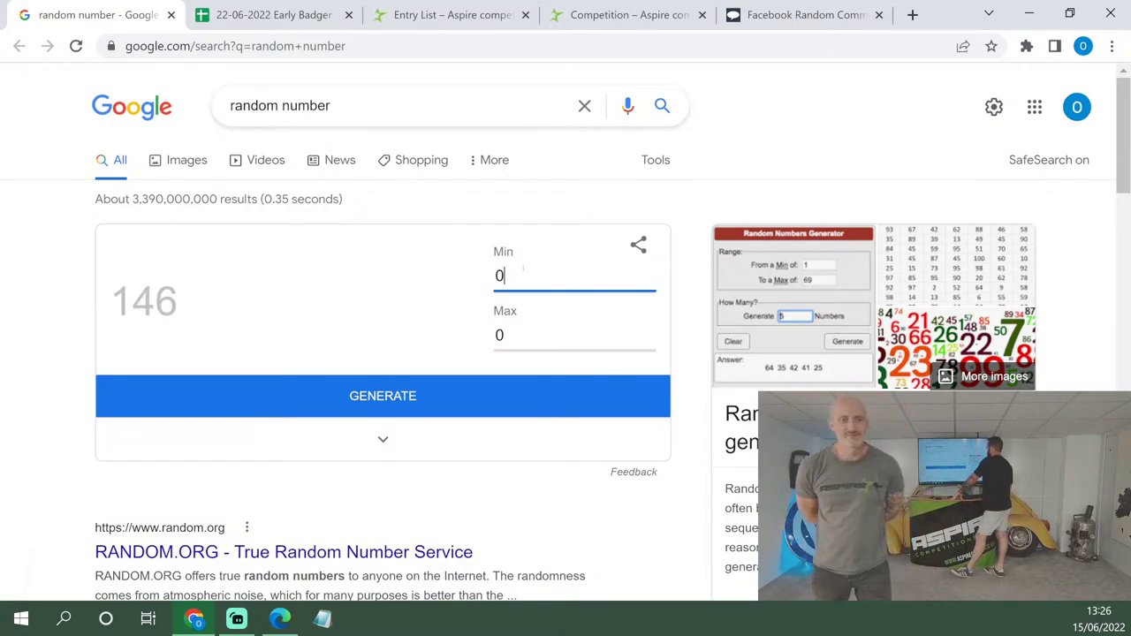
pyautogui.click(568, 329)
pyautogui.press('BackSpace')
pyautogui.write('10319')
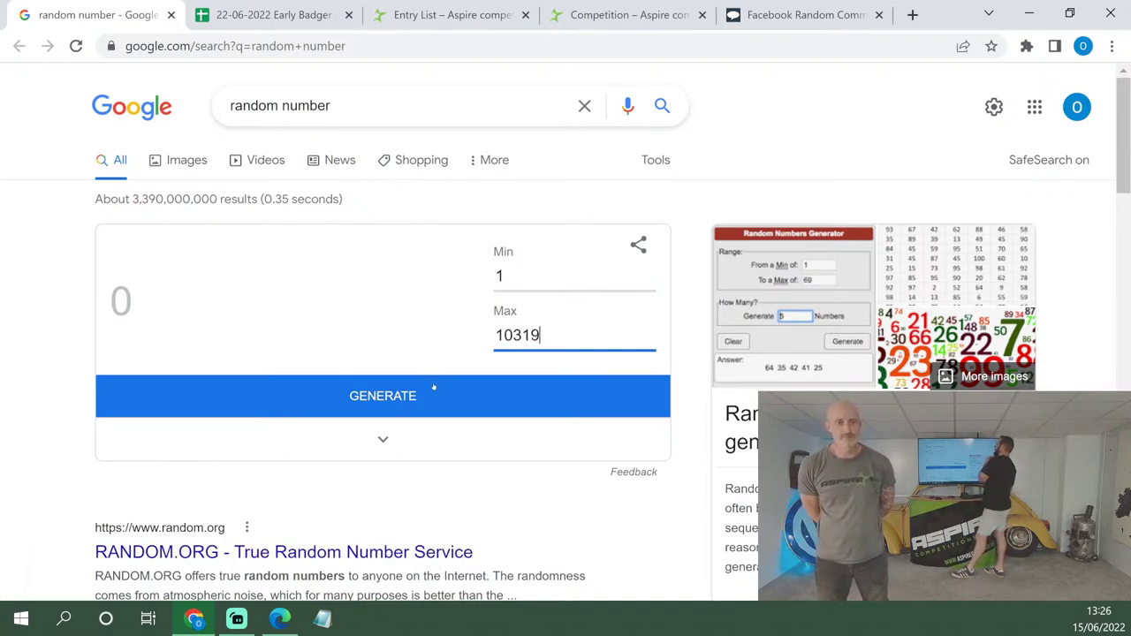
pyautogui.click(462, 387)
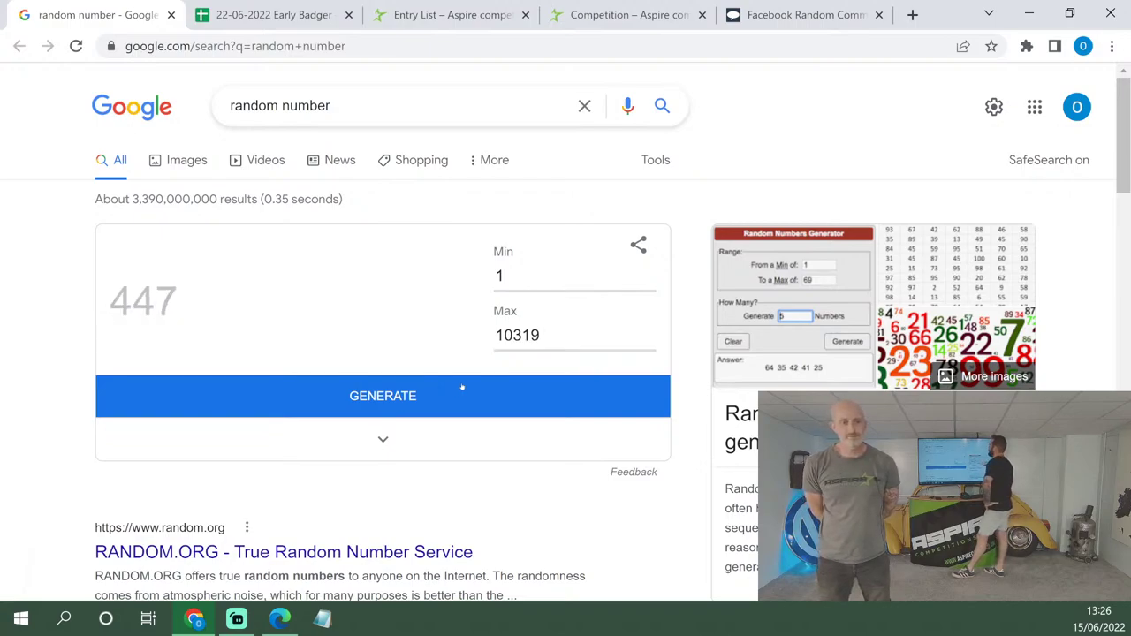
# Find ticket 1069 on the Lambretta Sx200 sheet and enter "20 free" in the empty column beside it.
pyautogui.click(290, 15)
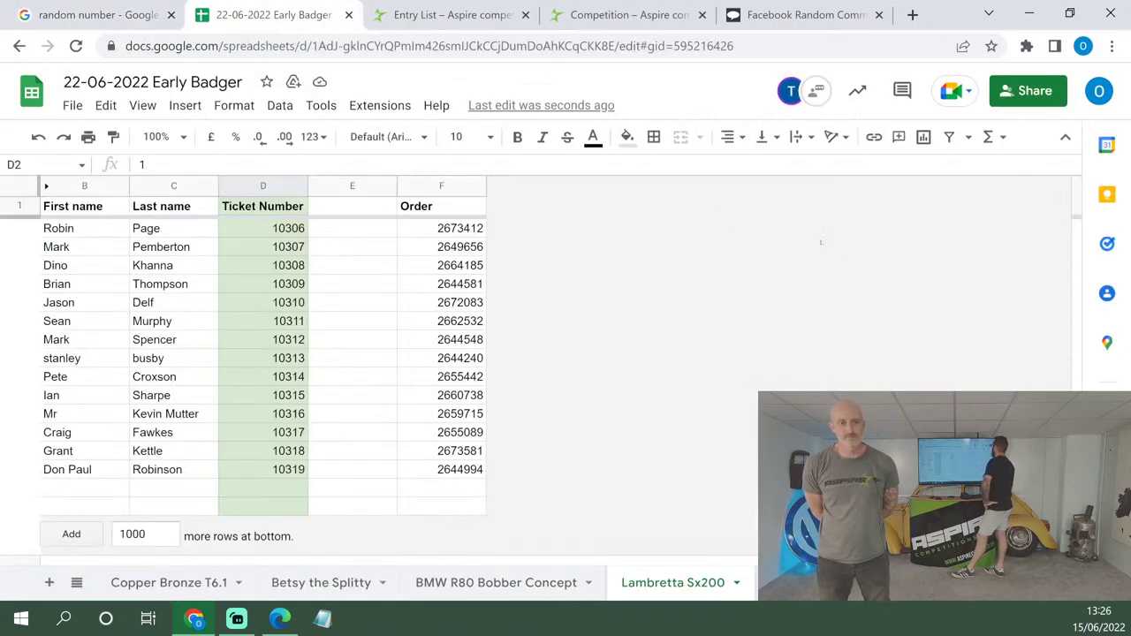
pyautogui.scroll(20, 265, 372)
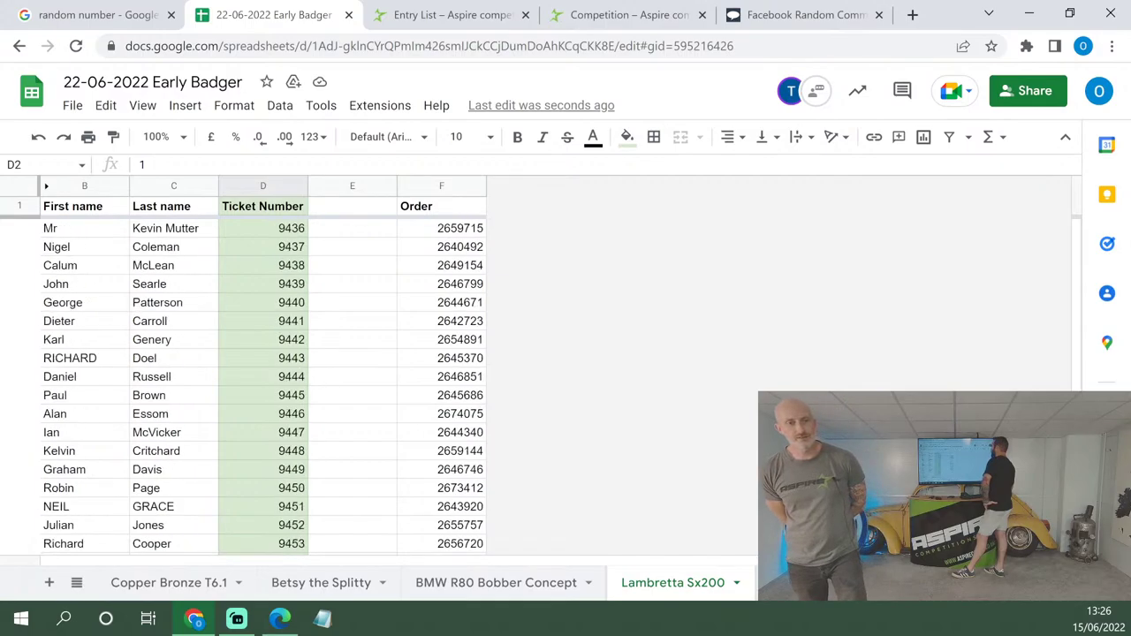
pyautogui.scroll(20, 376, 327)
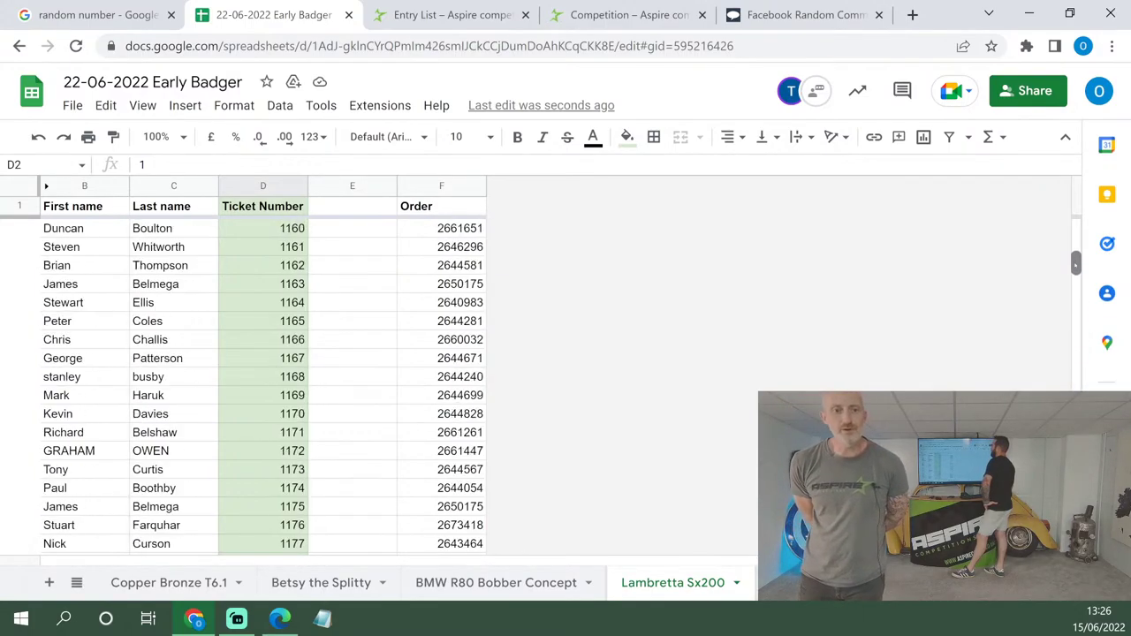
pyautogui.scroll(-15, 377, 327)
pyautogui.scroll(18, 377, 327)
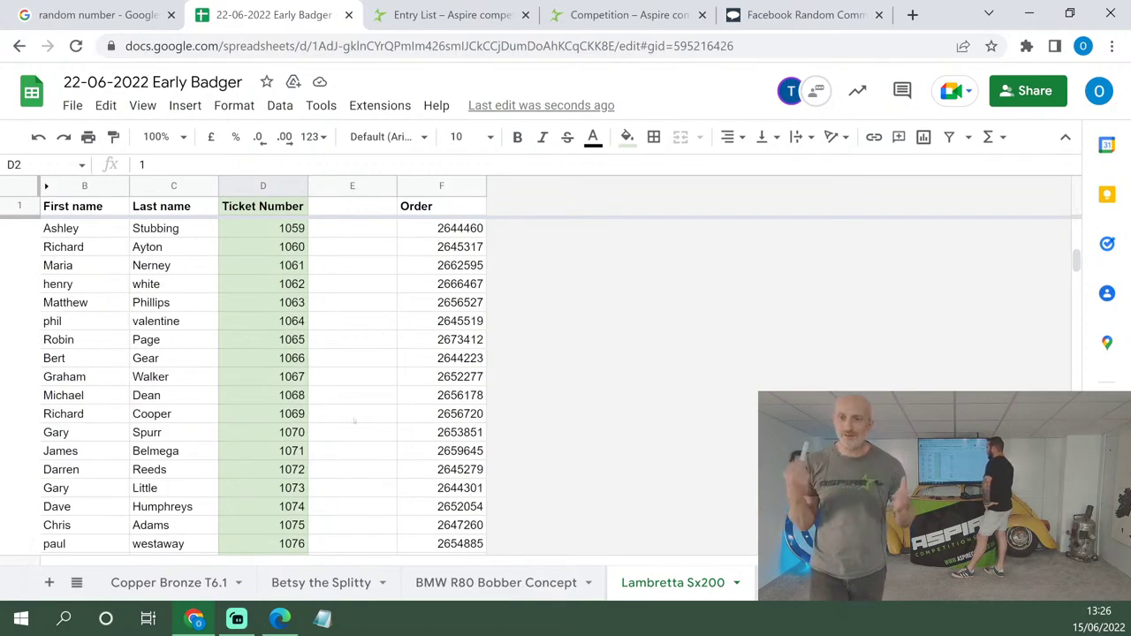
pyautogui.click(352, 413)
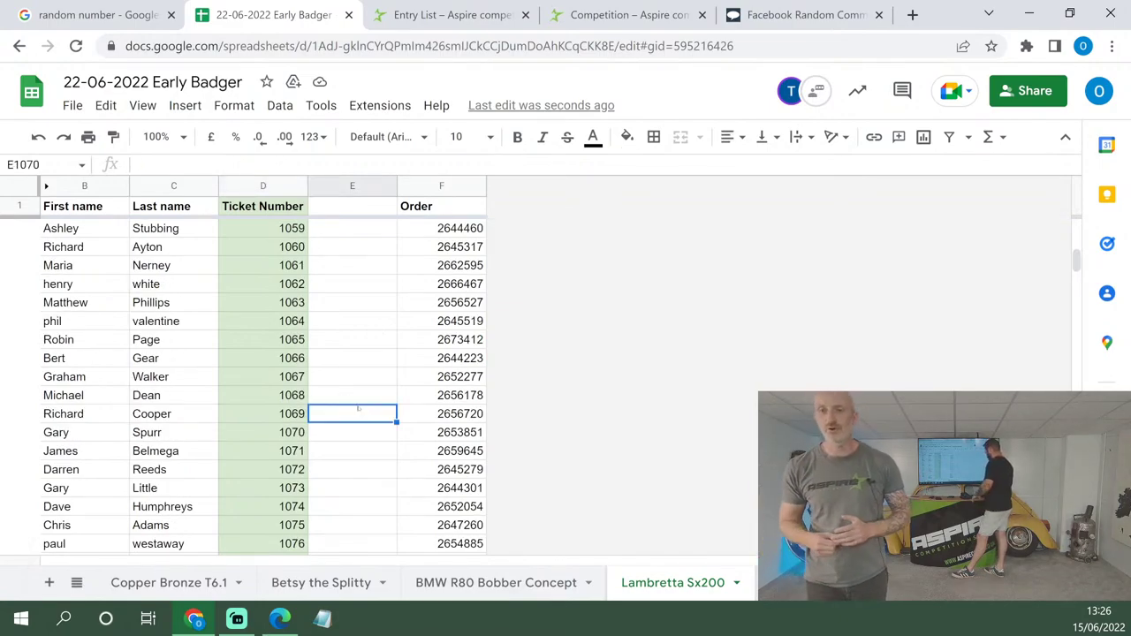
pyautogui.write('20 free')
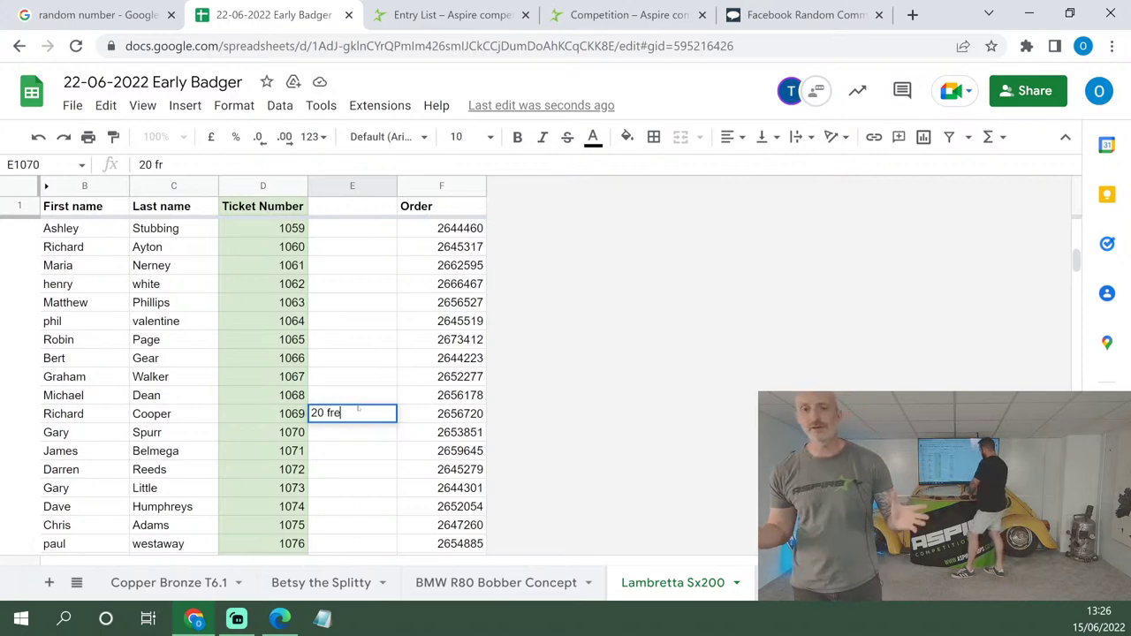
pyautogui.click(364, 469)
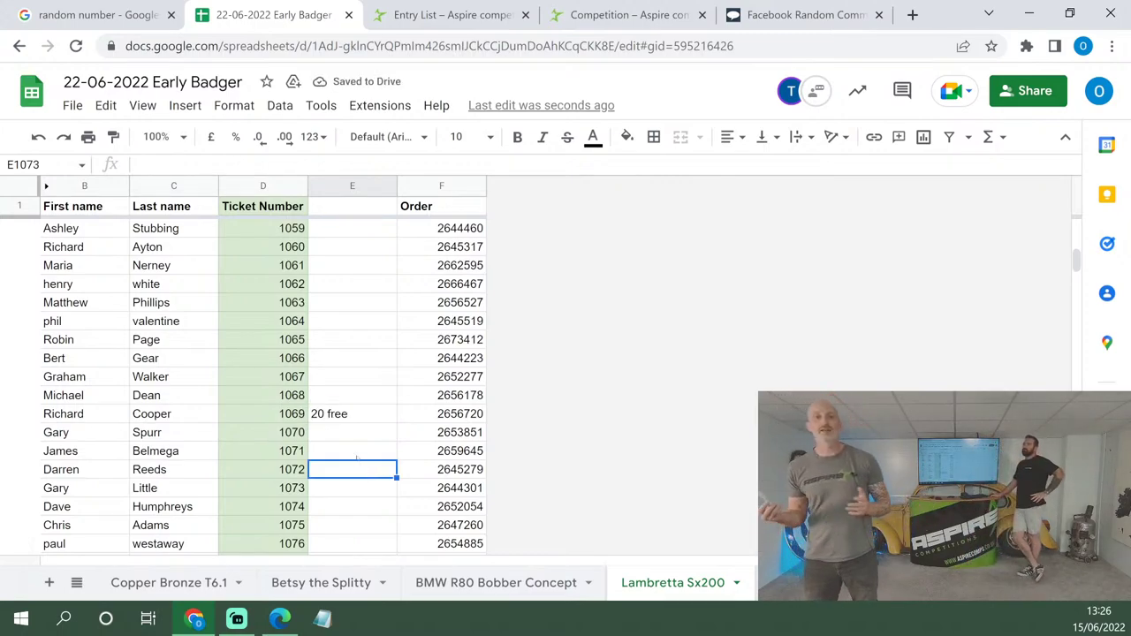
# Draw another random ticket number from 1 to 10319 and return to the Lambretta Sx200 sheet.
pyautogui.click(97, 15)
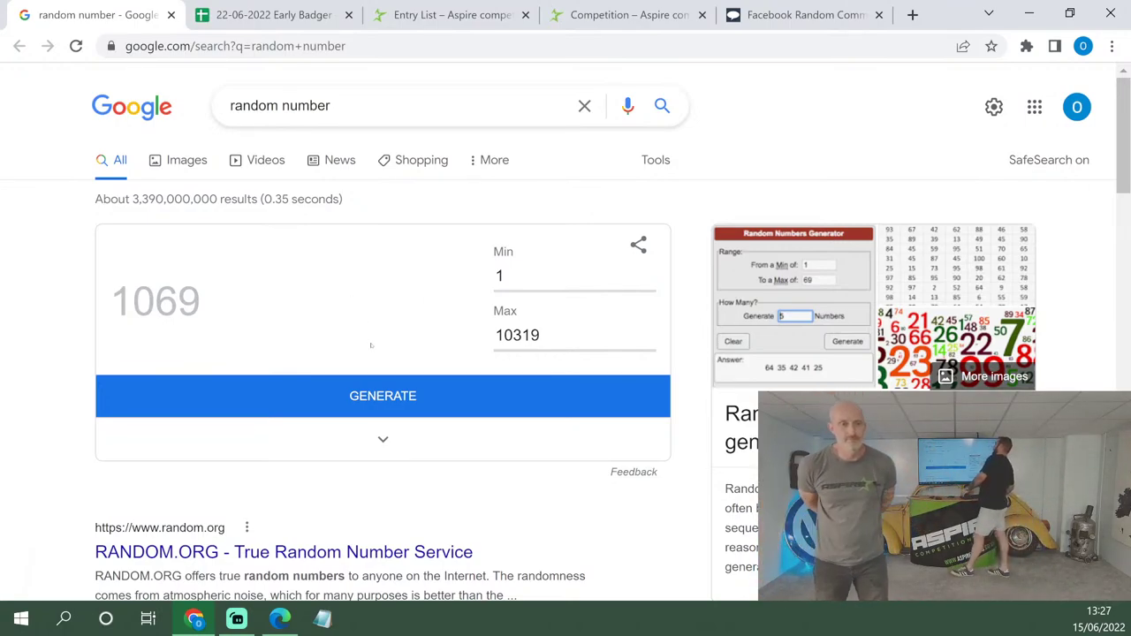
pyautogui.click(361, 398)
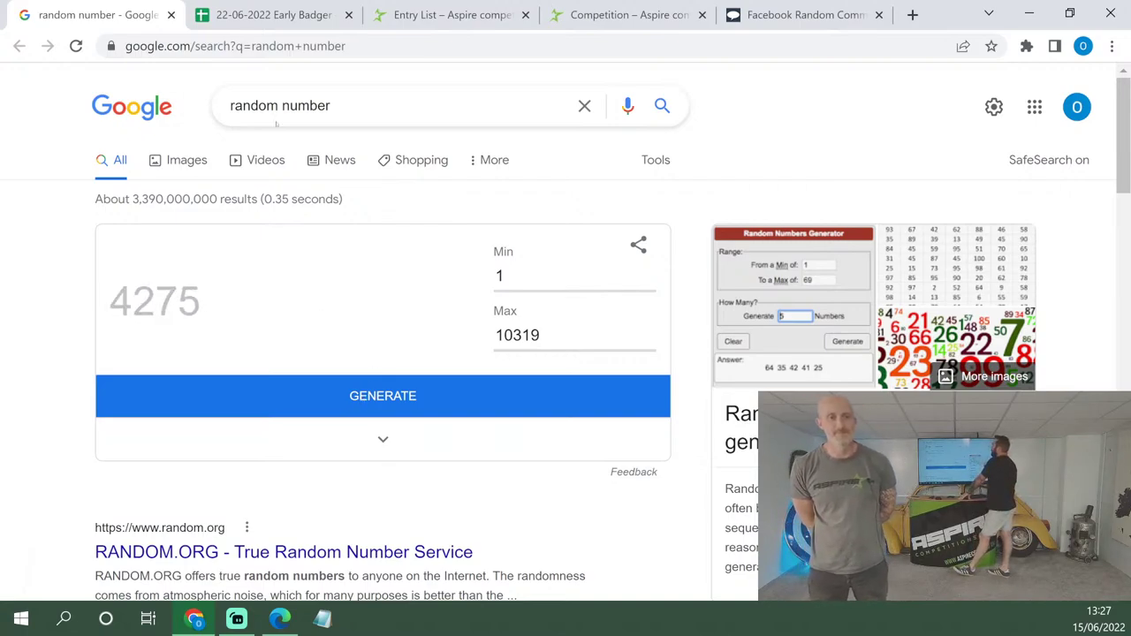
pyautogui.click(265, 15)
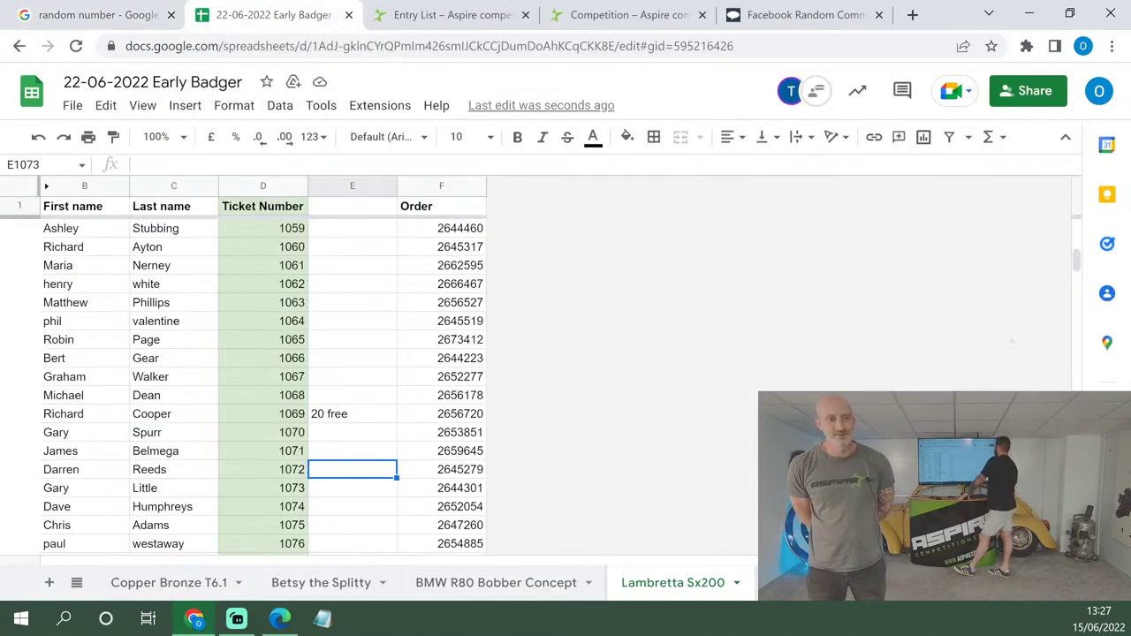
# Find ticket 4275 on the Lambretta Sx200 sheet and enter "15 free" in the empty column beside it.
pyautogui.moveTo(1076, 262); pyautogui.dragTo(1075, 344)
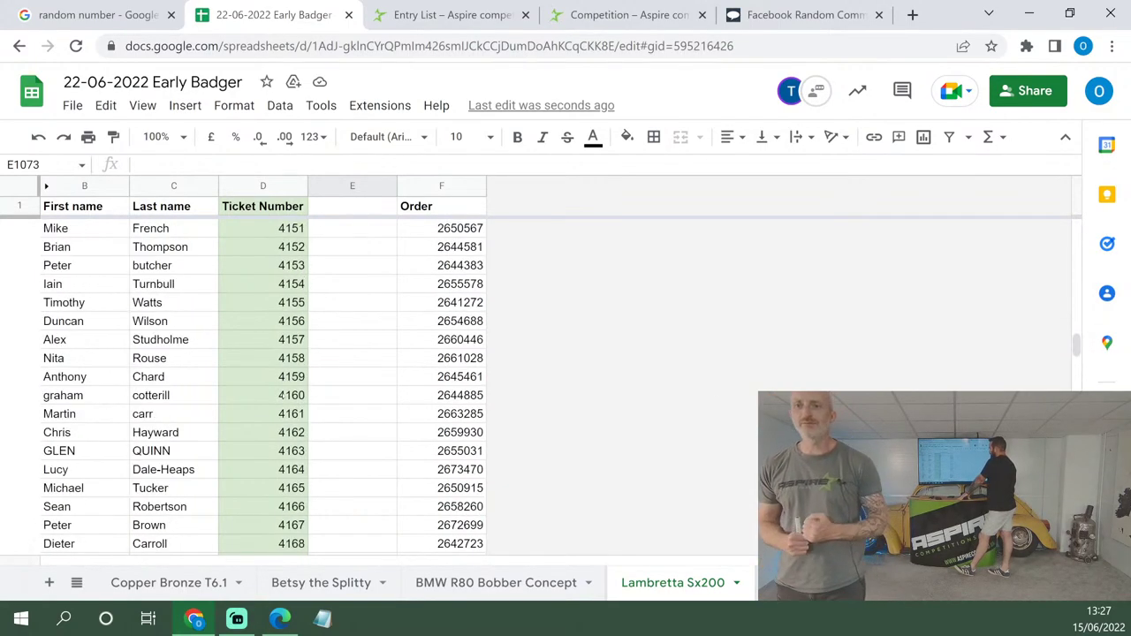
pyautogui.scroll(-15, 279, 395)
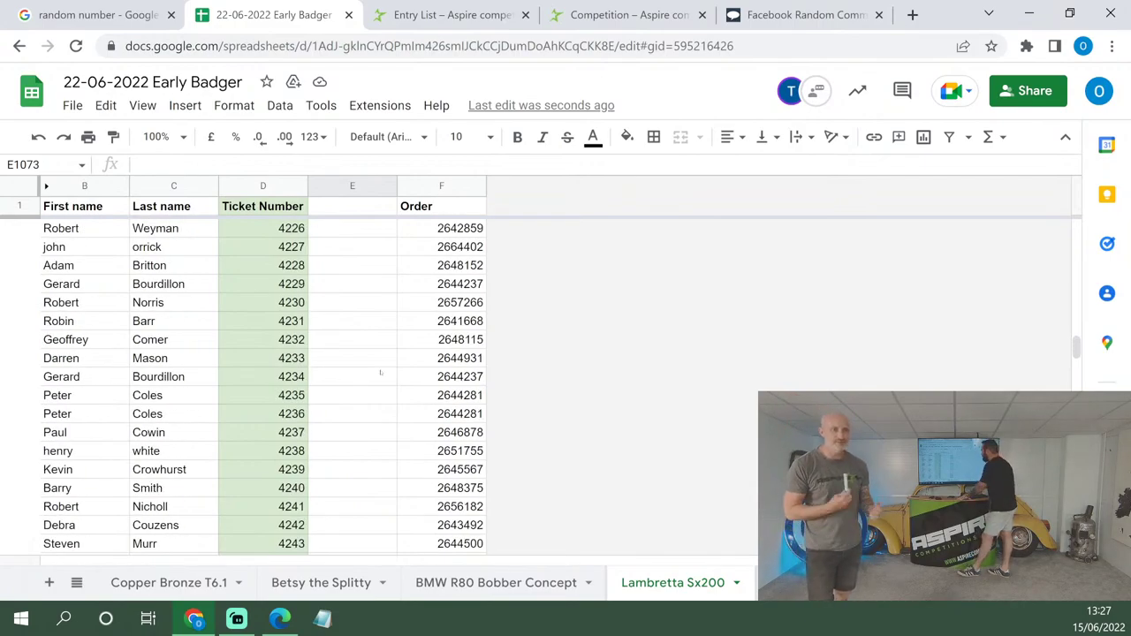
pyautogui.scroll(-10, 381, 373)
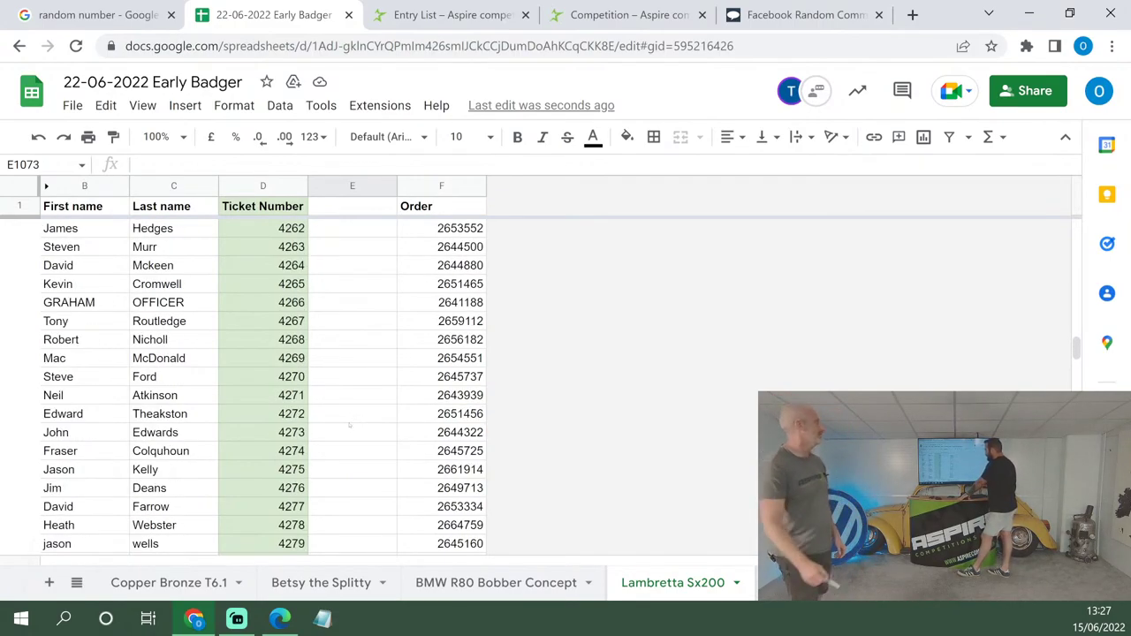
pyautogui.click(329, 476)
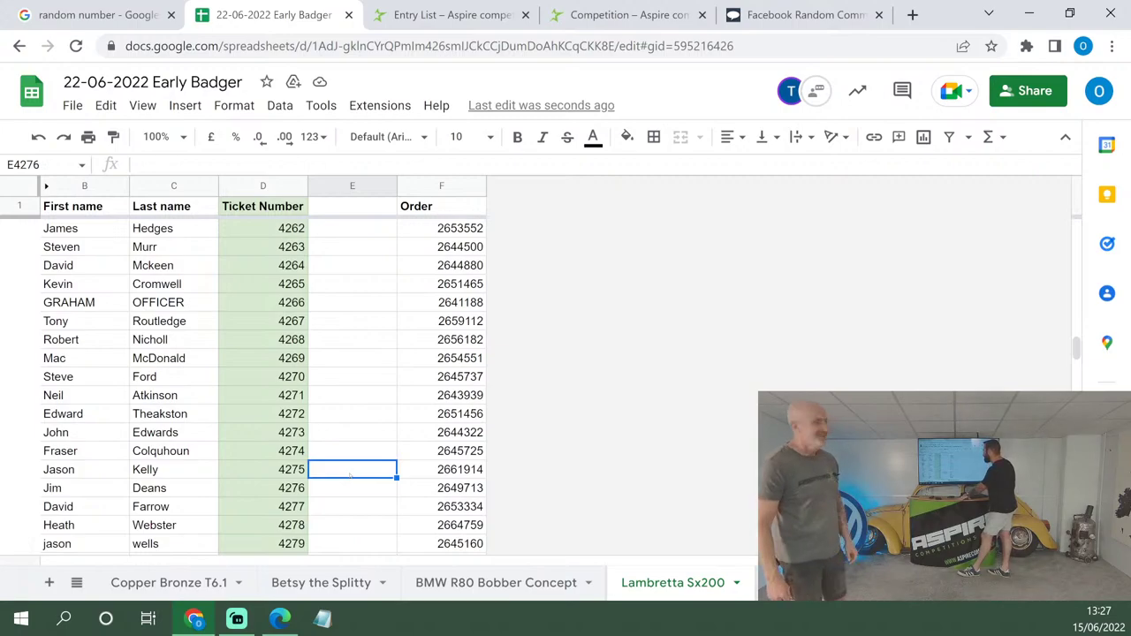
pyautogui.write('15 free')
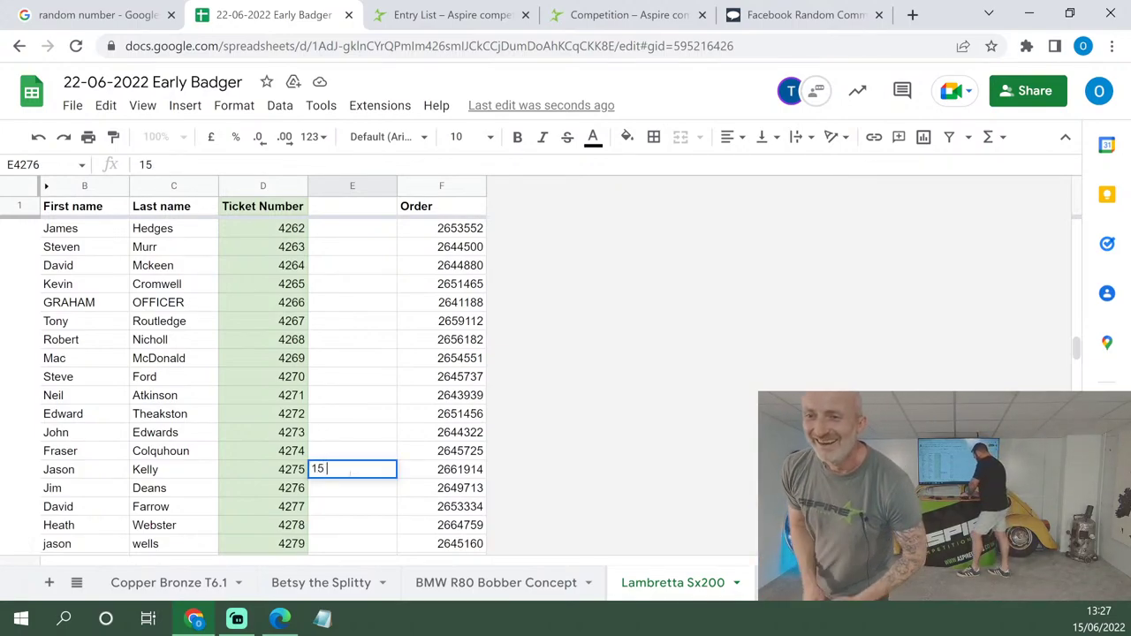
pyautogui.click(351, 398)
# Draw another random ticket number from 1 to 10319 and return to the Lambretta Sx200 sheet.
pyautogui.click(89, 15)
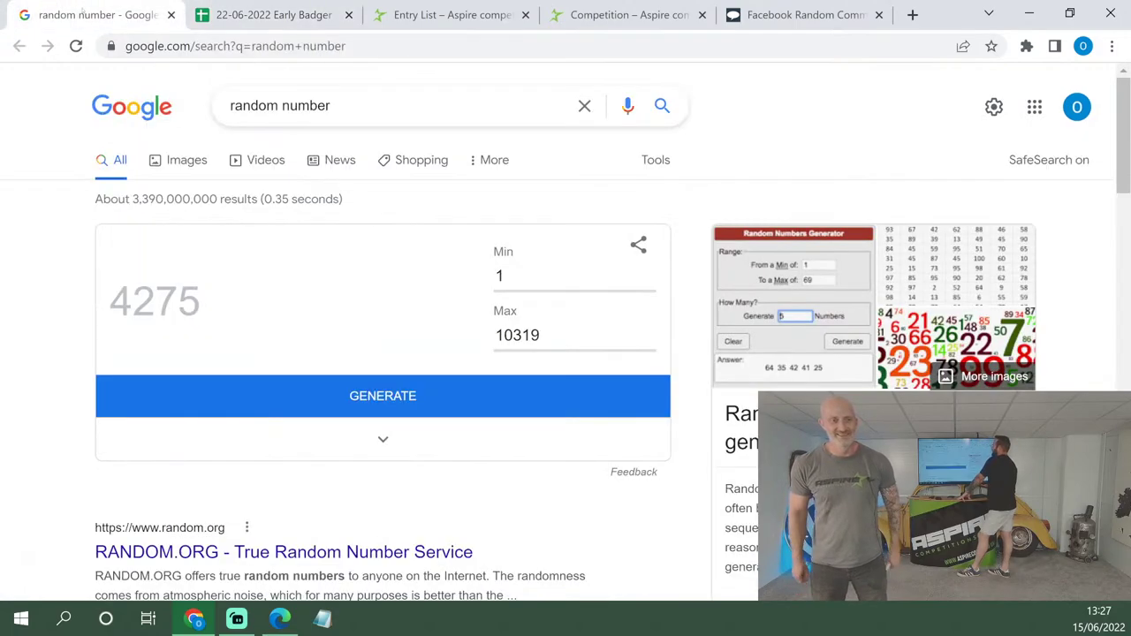
pyautogui.click(316, 408)
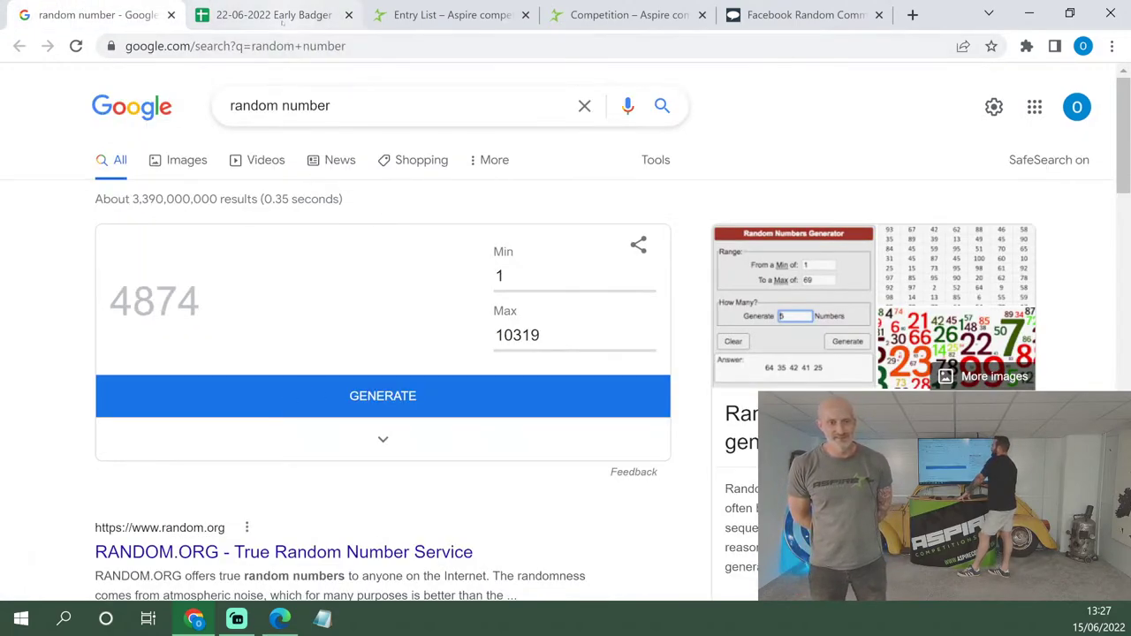
pyautogui.click(281, 15)
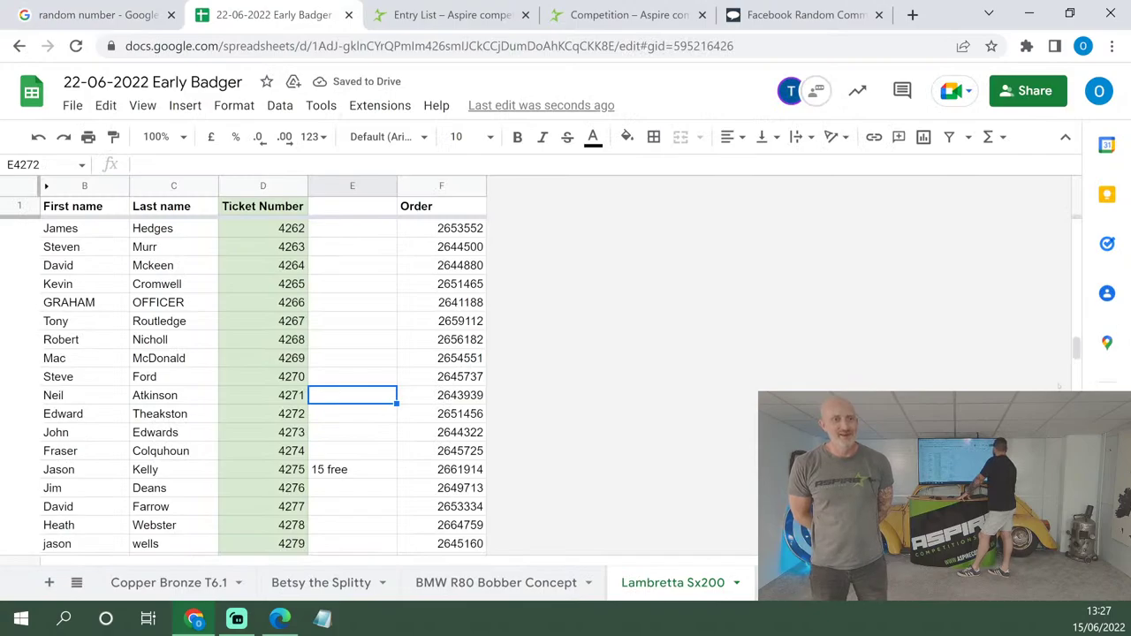
# Find ticket 4874 on the Lambretta Sx200 sheet and enter "10 free" in the empty column beside it.
pyautogui.moveTo(1077, 349)
pyautogui.mouseDown()
pyautogui.moveTo(1076, 385)
pyautogui.moveTo(1076, 360)
pyautogui.mouseUp()
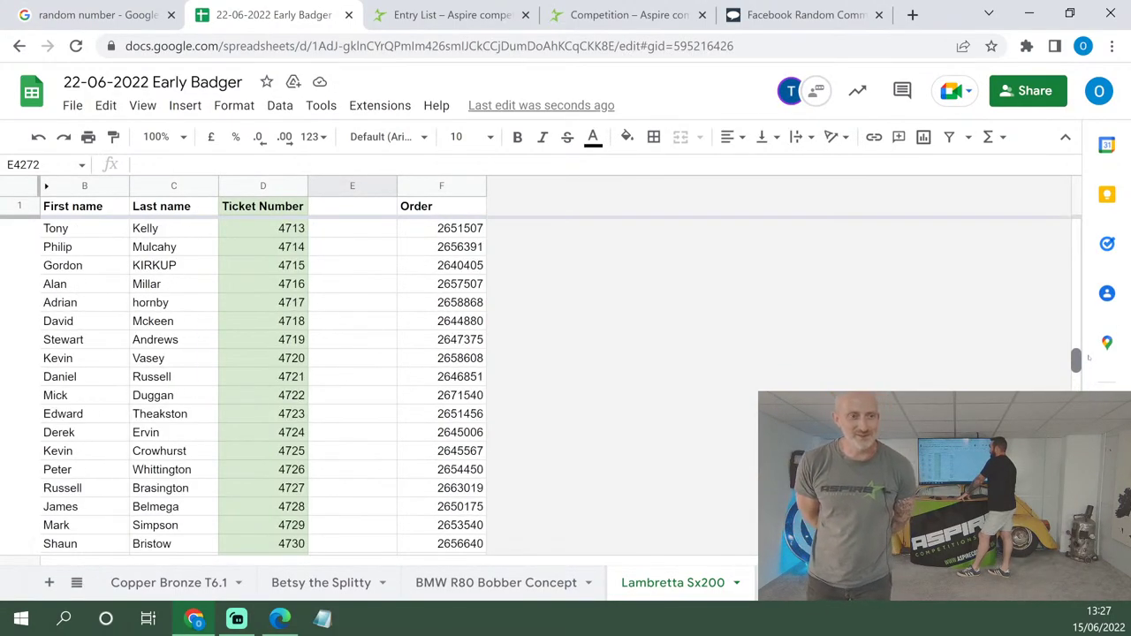
pyautogui.scroll(-20, 416, 395)
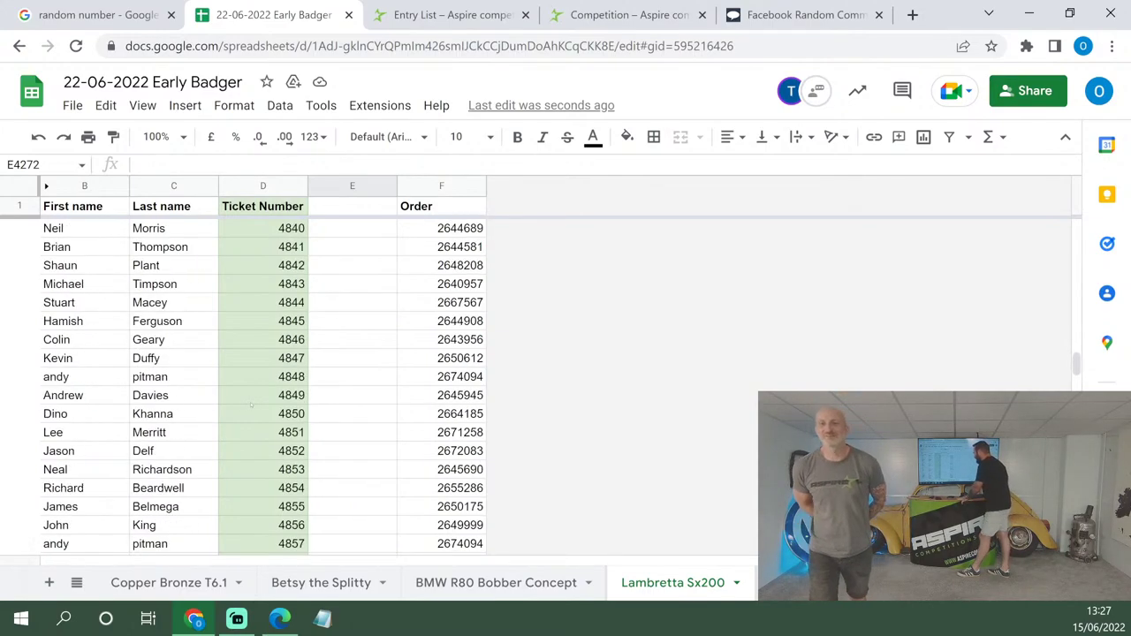
pyautogui.scroll(-8, 416, 395)
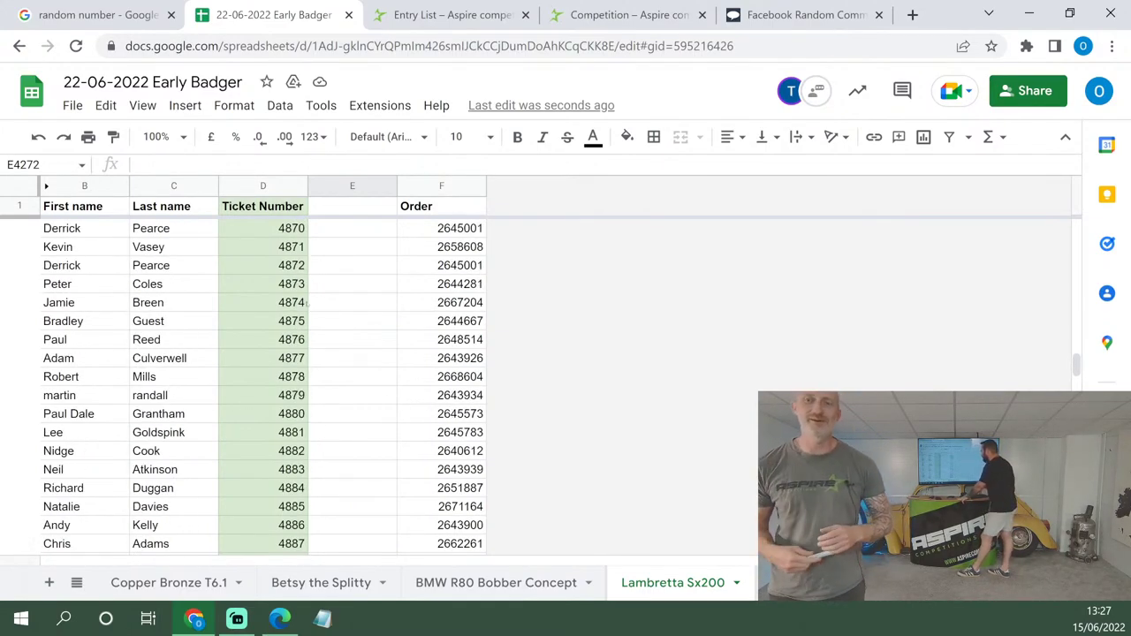
pyautogui.click(351, 306)
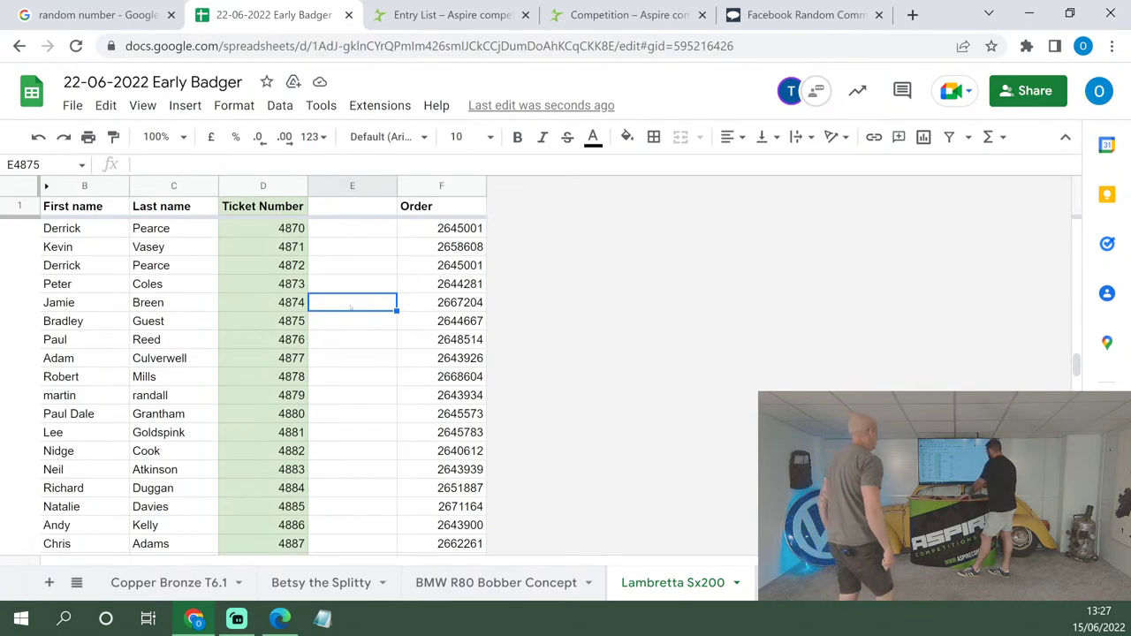
pyautogui.write('10 free')
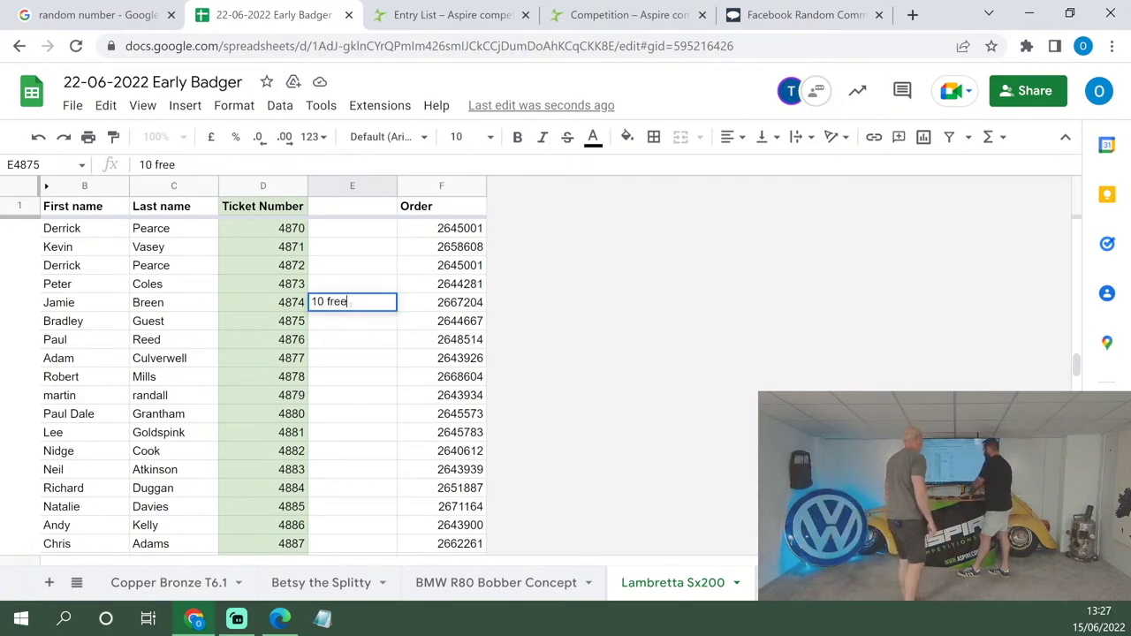
pyautogui.click(351, 380)
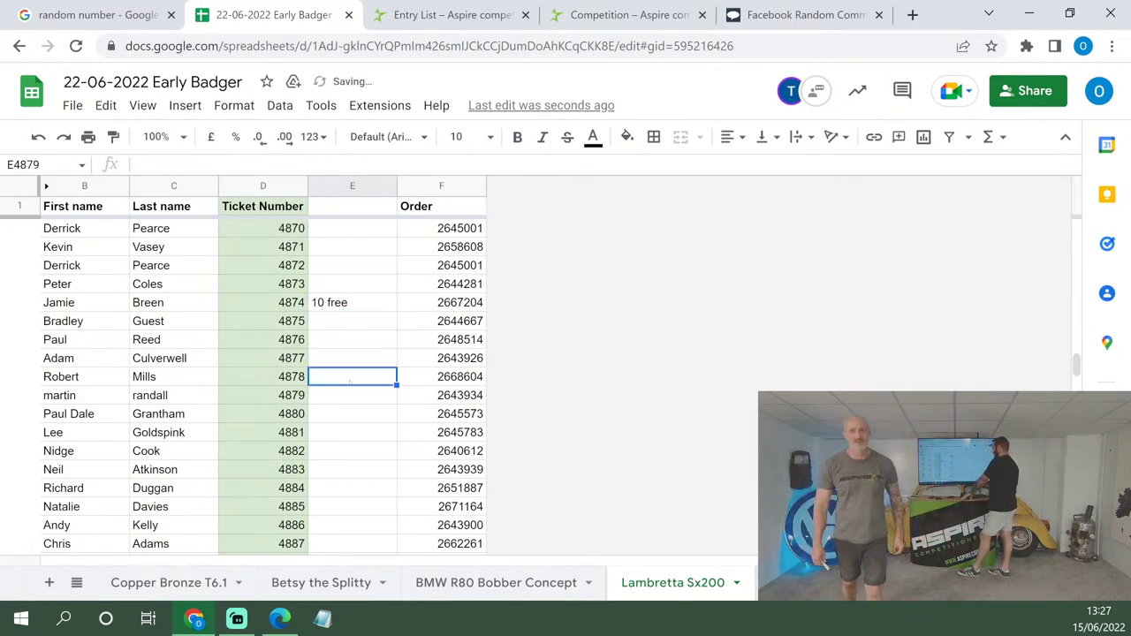
# Open the 2017 BMW R9T Scrambler X Custom sheet and go to its last ticket number.
pyautogui.hotkey('ctrl', 'shift', 'pagedown')
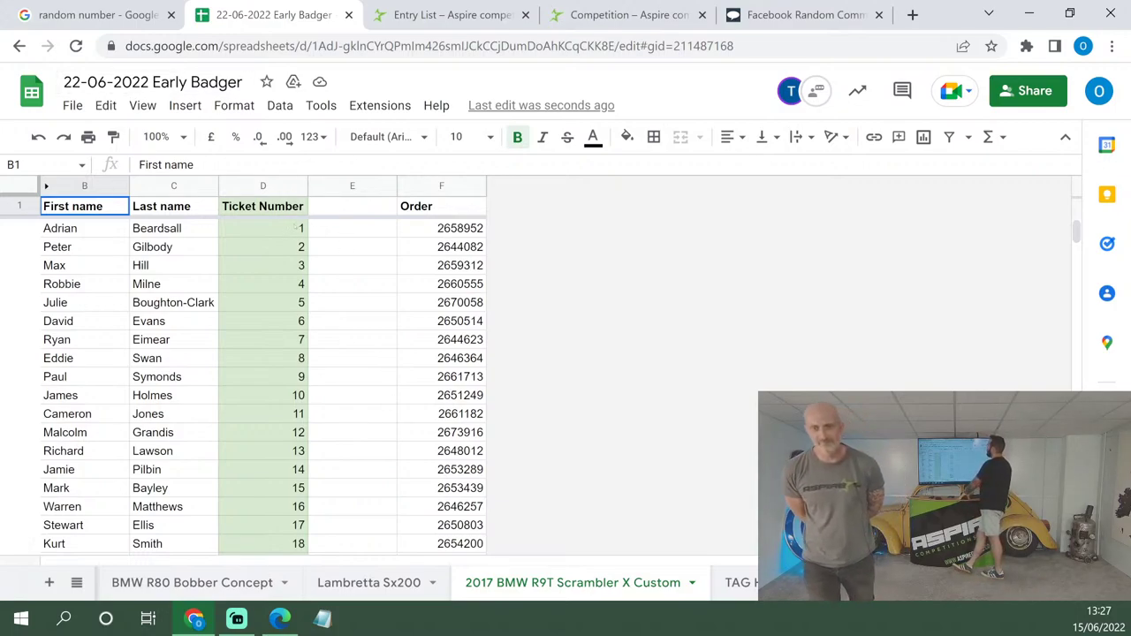
pyautogui.press('Down')
pyautogui.press('Right')
pyautogui.press('Right')
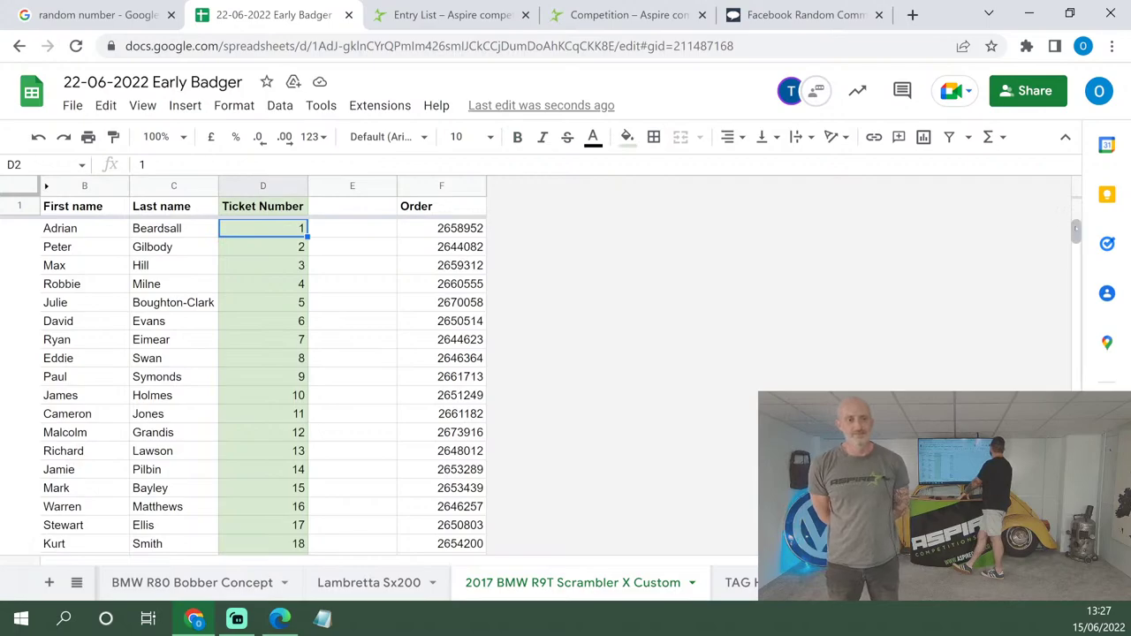
pyautogui.scroll(-20, 265, 353)
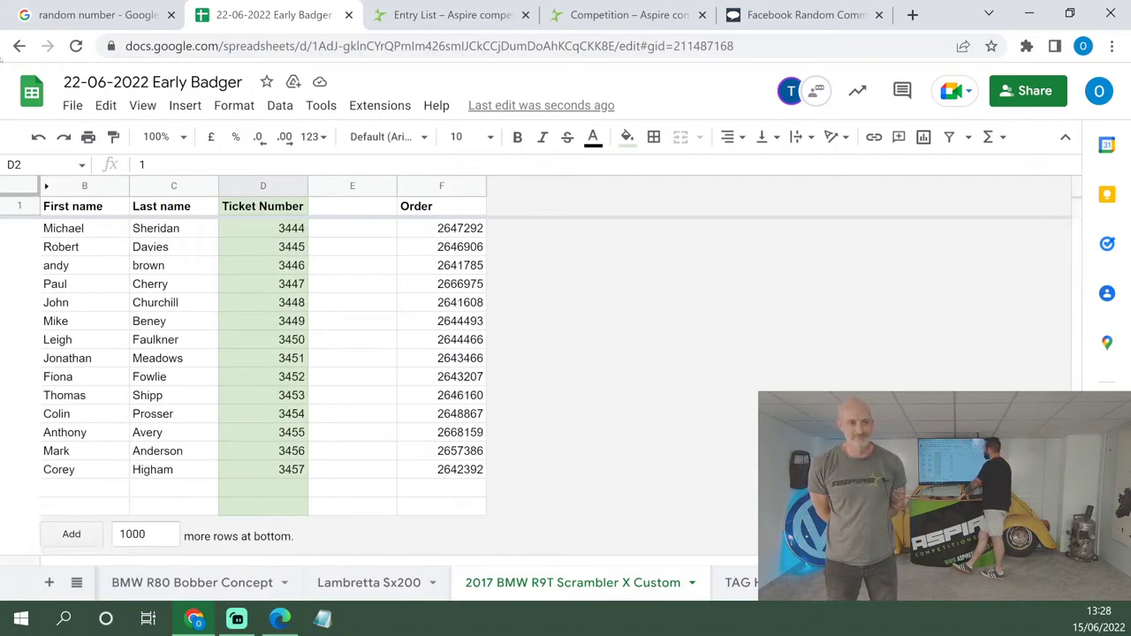
# Reset the random number generator by setting both its minimum and maximum to 0 and generating a number.
pyautogui.click(97, 15)
pyautogui.click(533, 273)
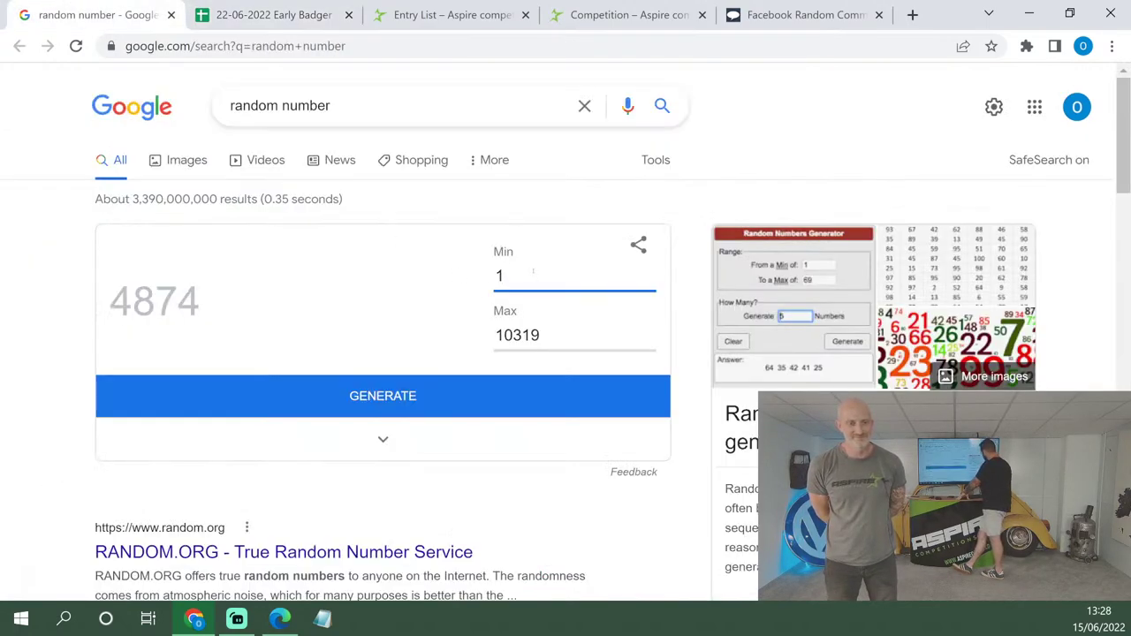
pyautogui.write('0')
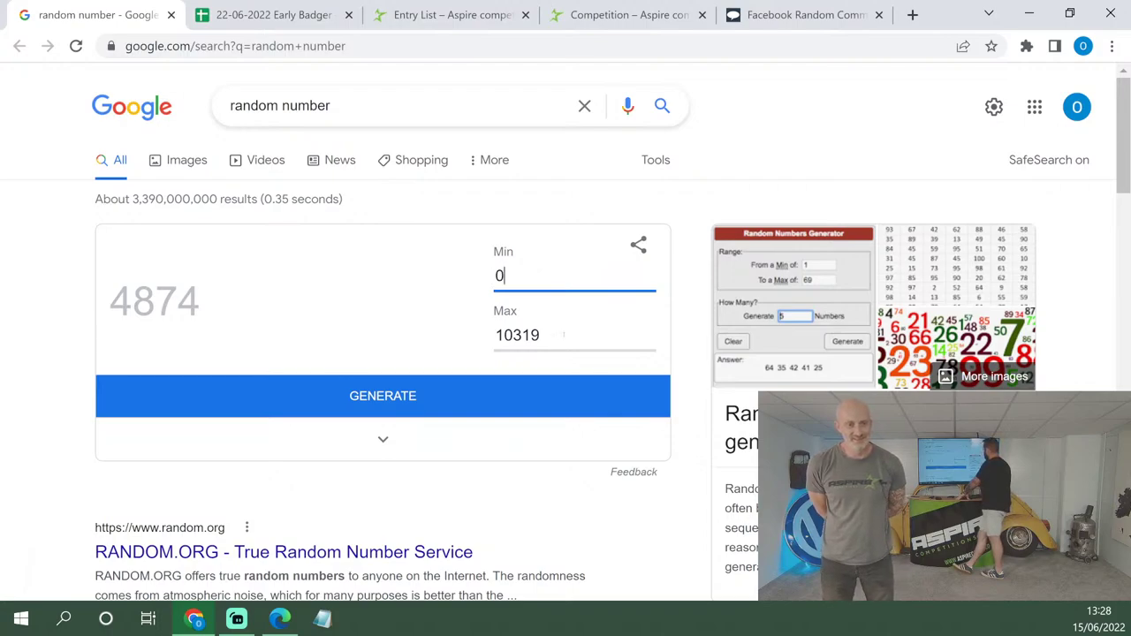
pyautogui.click(563, 335)
pyautogui.press('BackSpace')
pyautogui.press('BackSpace')
pyautogui.press('BackSpace')
pyautogui.press('BackSpace')
pyautogui.press('BackSpace')
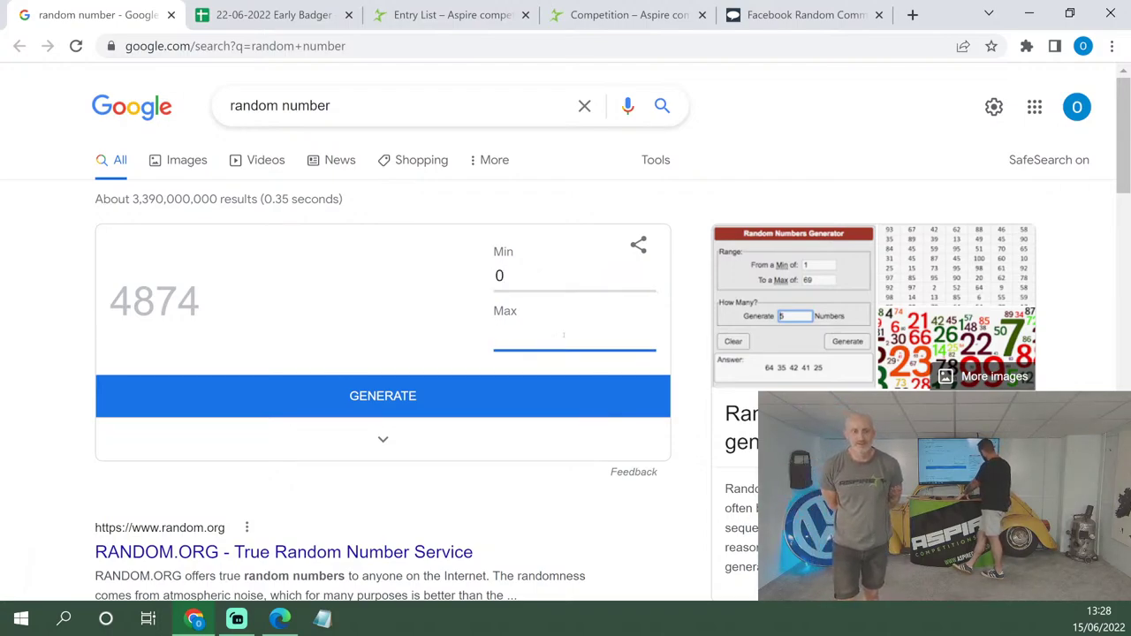
pyautogui.write('0')
pyautogui.click(466, 397)
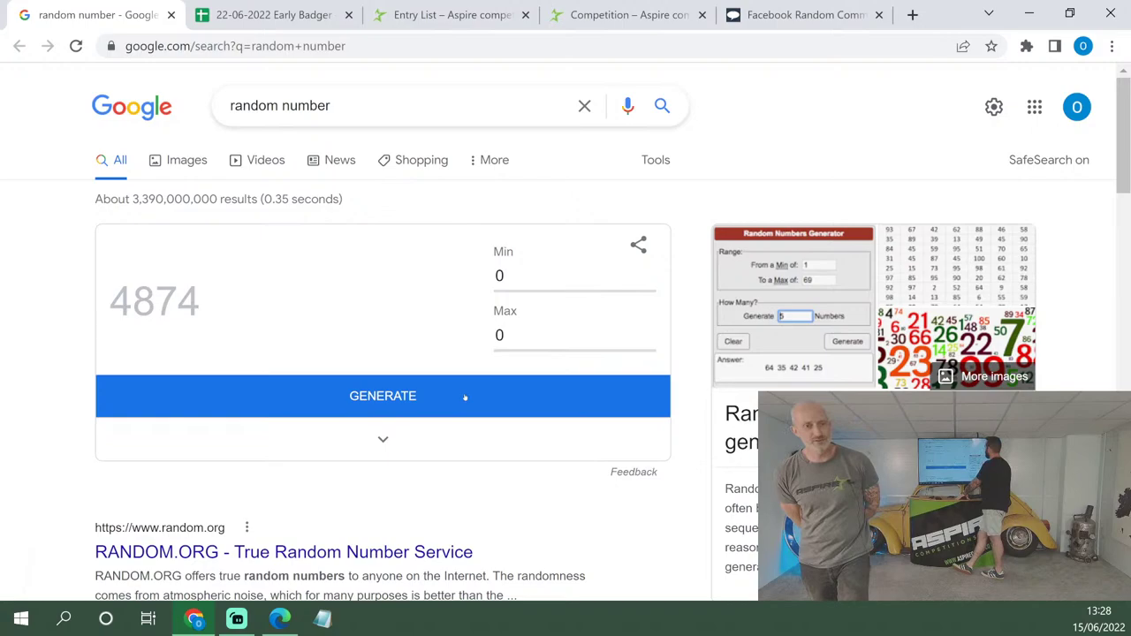
# Set the generator's range from 1 to 3457 and draw a random ticket number for the 2017 BMW R9T Scrambler X Custom.
pyautogui.click(530, 274)
pyautogui.press('BackSpace')
pyautogui.write('1')
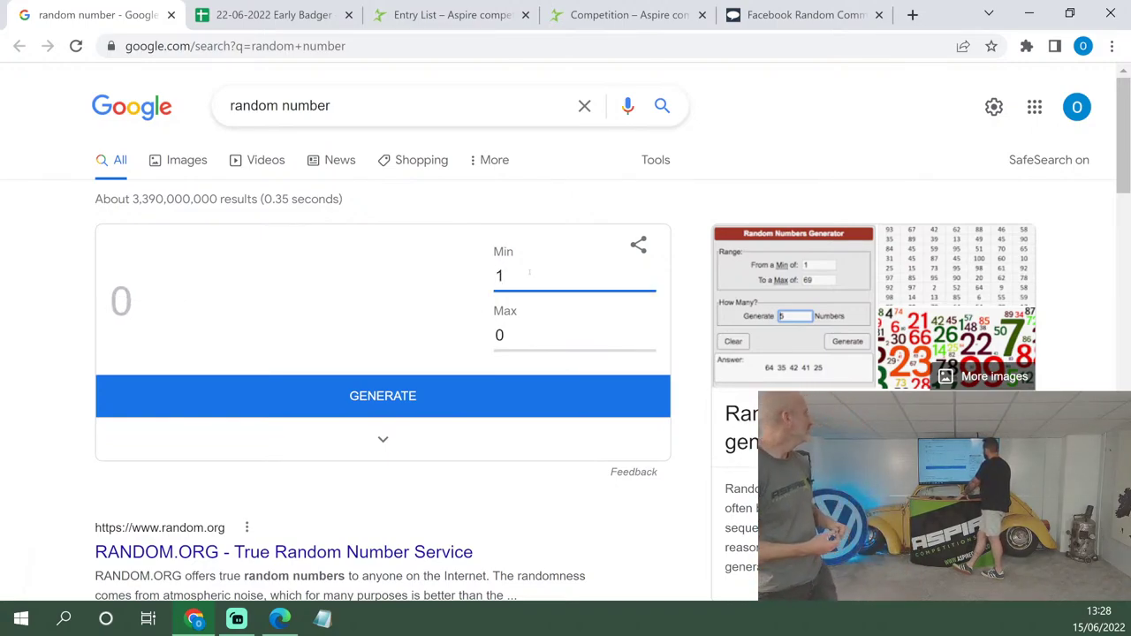
pyautogui.click(542, 345)
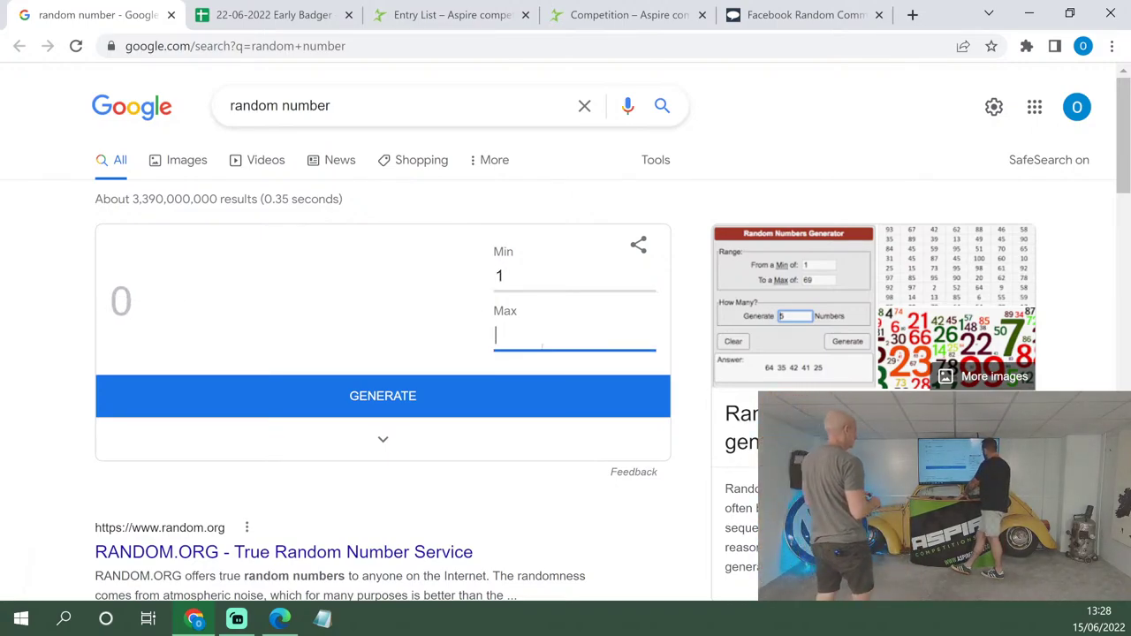
pyautogui.write('3457')
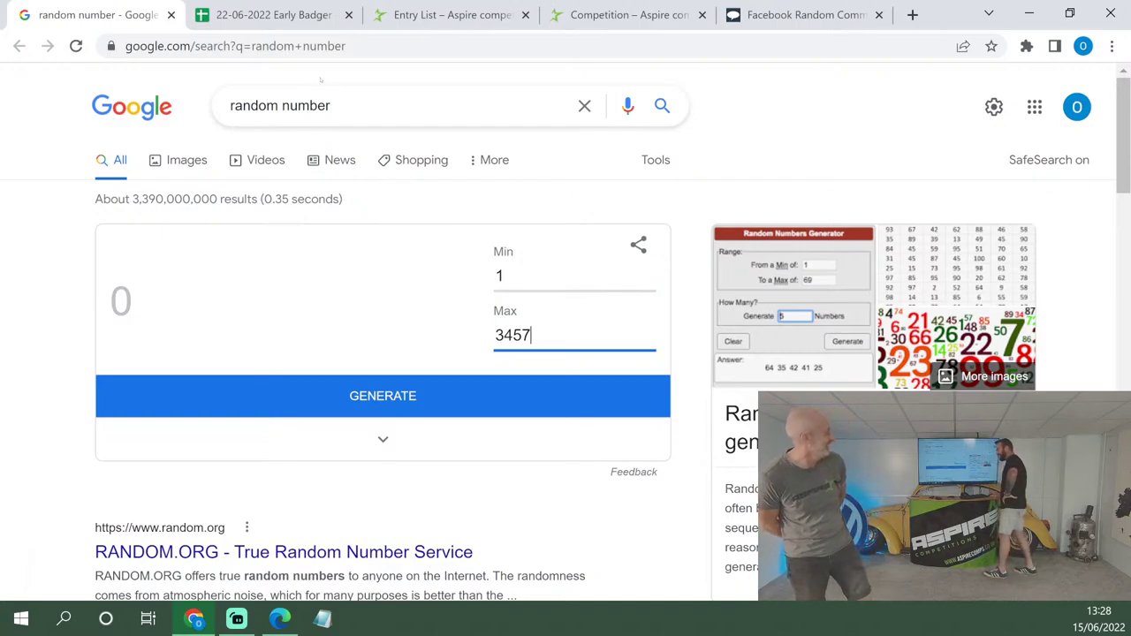
pyautogui.click(399, 397)
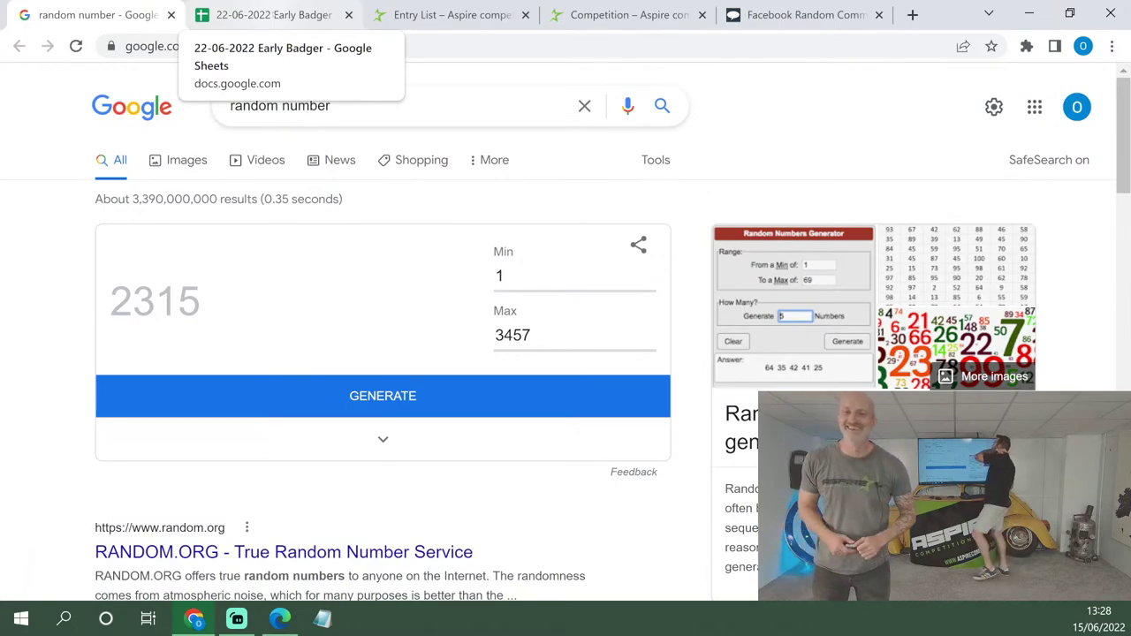
# Find ticket 2315 on the 2017 BMW R9T Scrambler X Custom sheet and enter "20 free" in the empty column beside it.
pyautogui.click(265, 15)
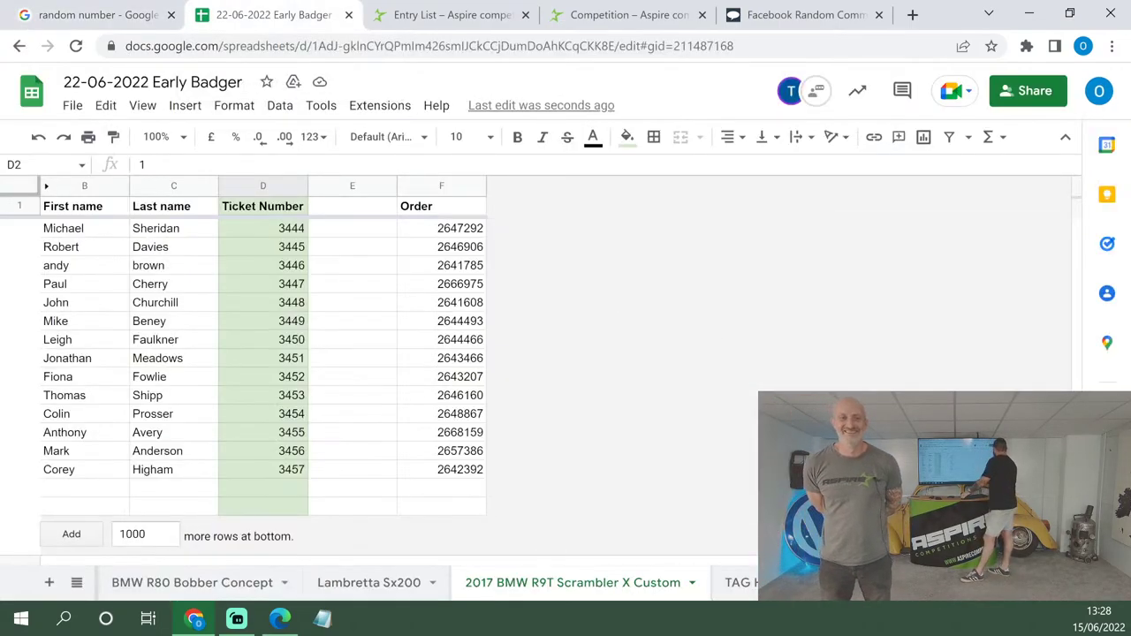
pyautogui.scroll(20, 265, 372)
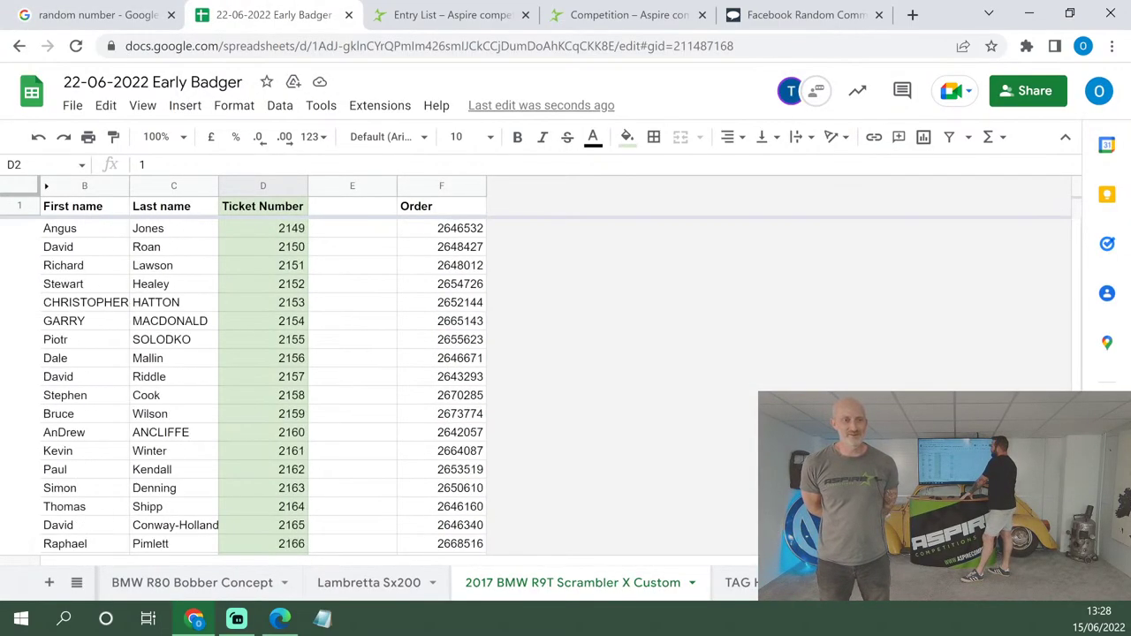
pyautogui.scroll(20, 292, 343)
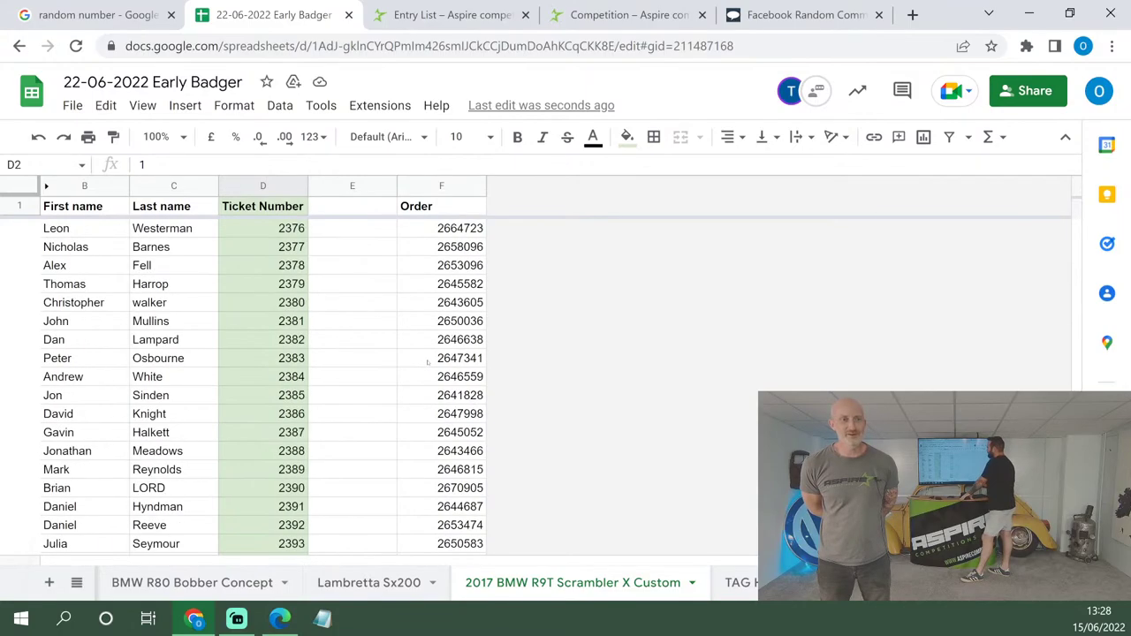
pyautogui.scroll(10, 292, 343)
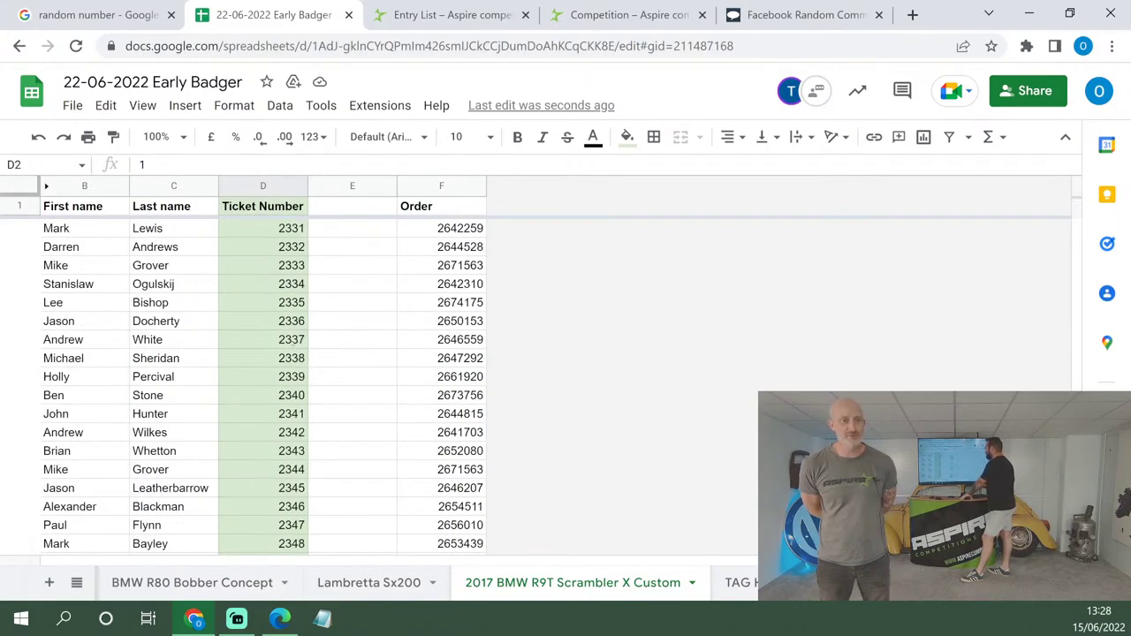
pyautogui.scroll(3, 332, 243)
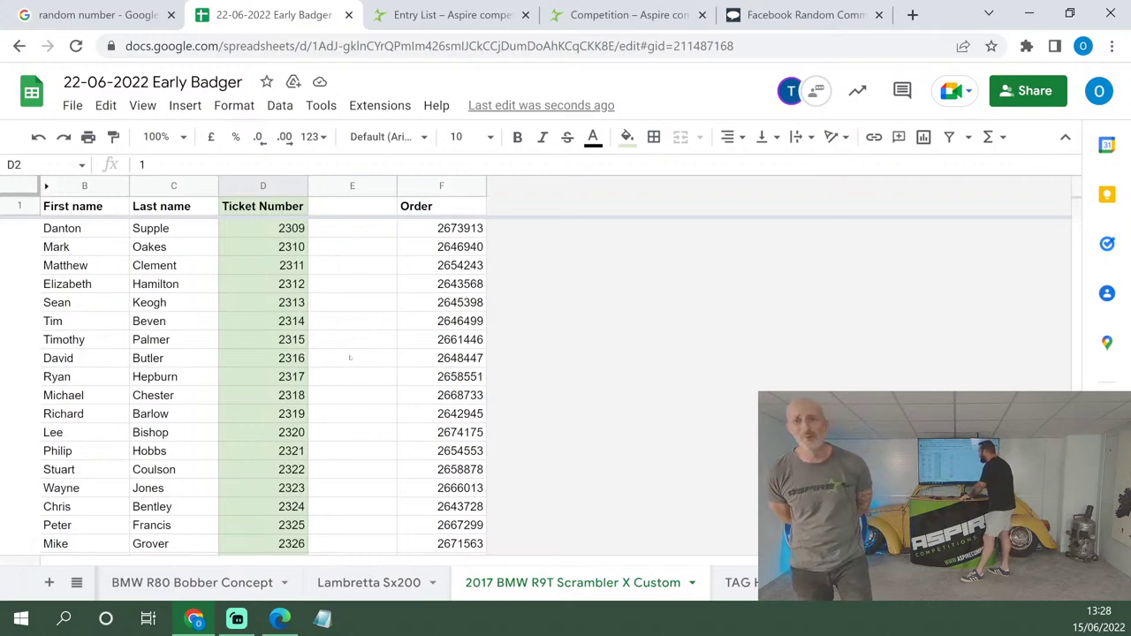
pyautogui.click(348, 339)
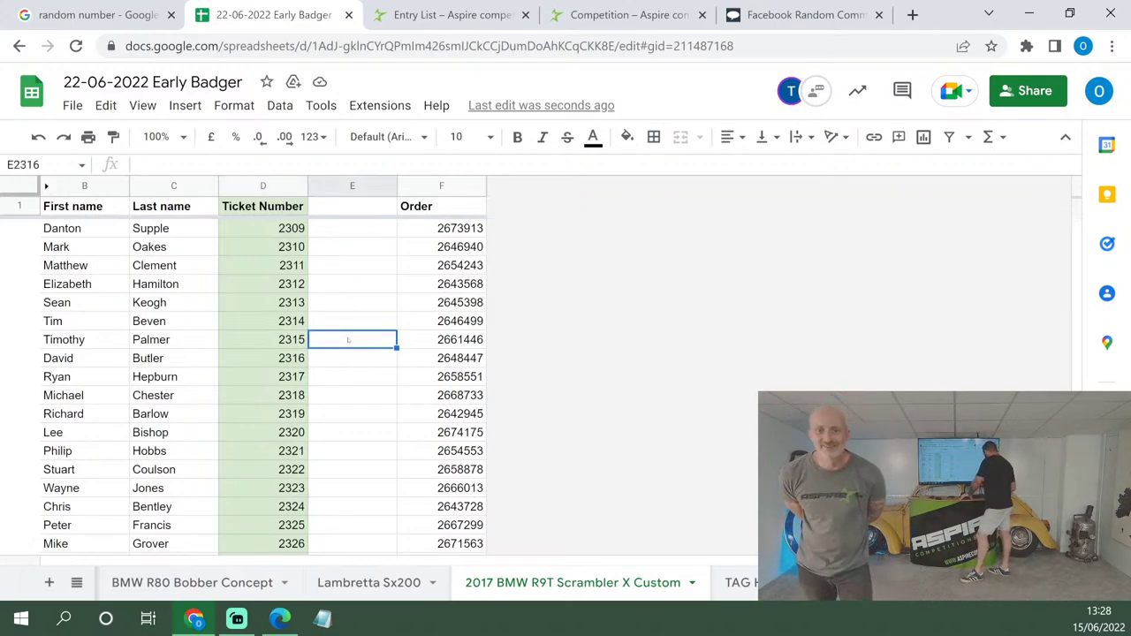
pyautogui.write('20 free')
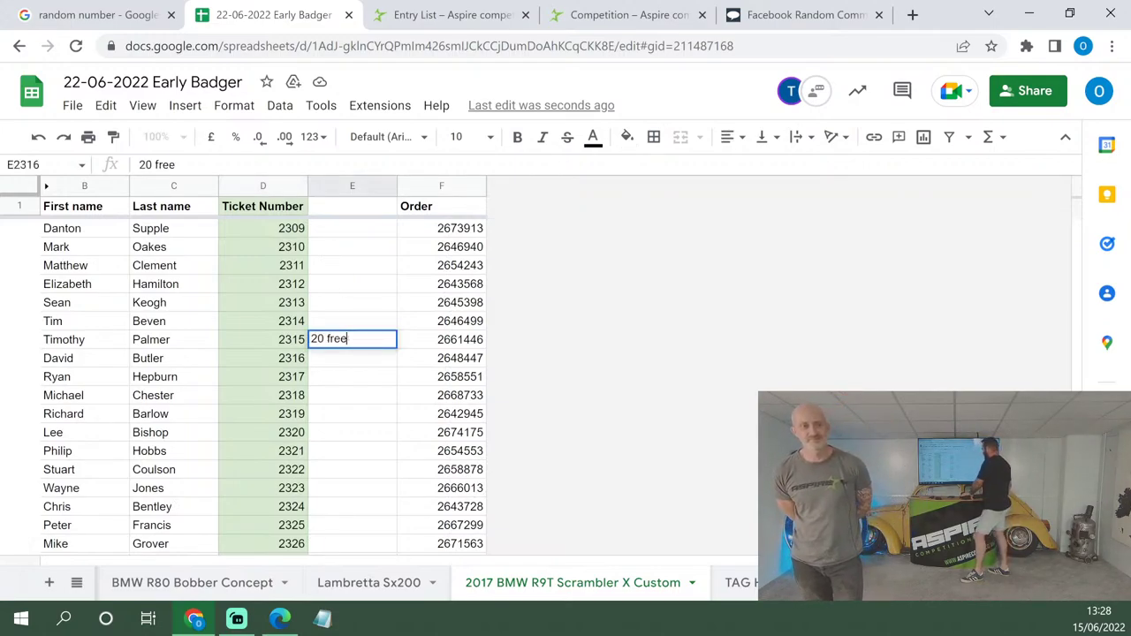
pyautogui.press('Return')
# Draw another random ticket number from 1 to 3457 and return to the 2017 BMW R9T Scrambler X Custom sheet.
pyautogui.click(97, 15)
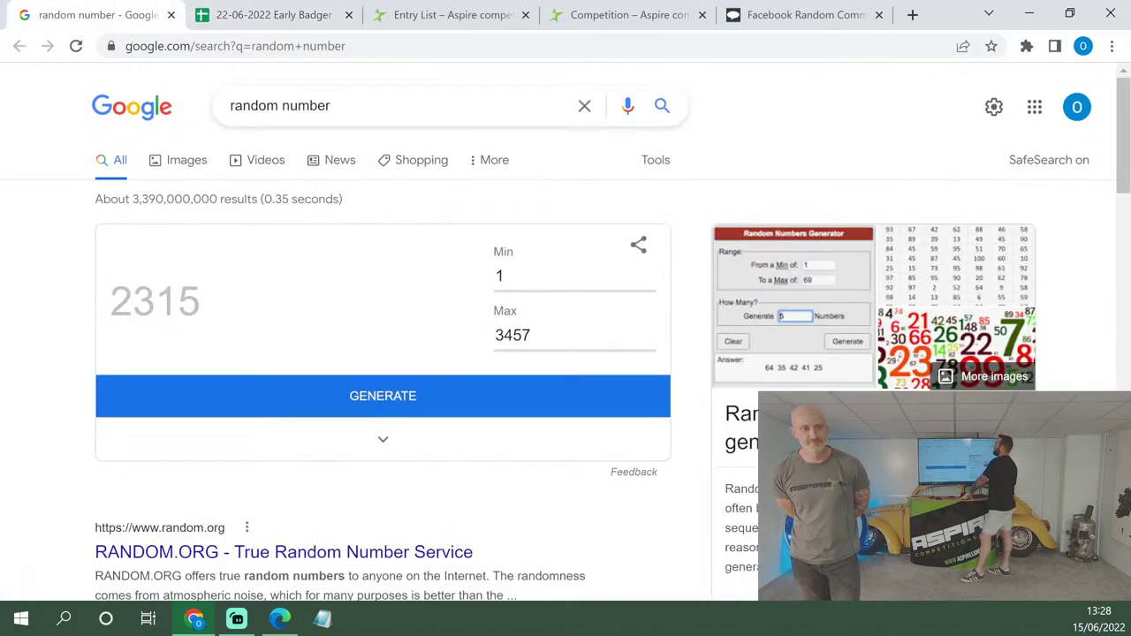
pyautogui.click(411, 396)
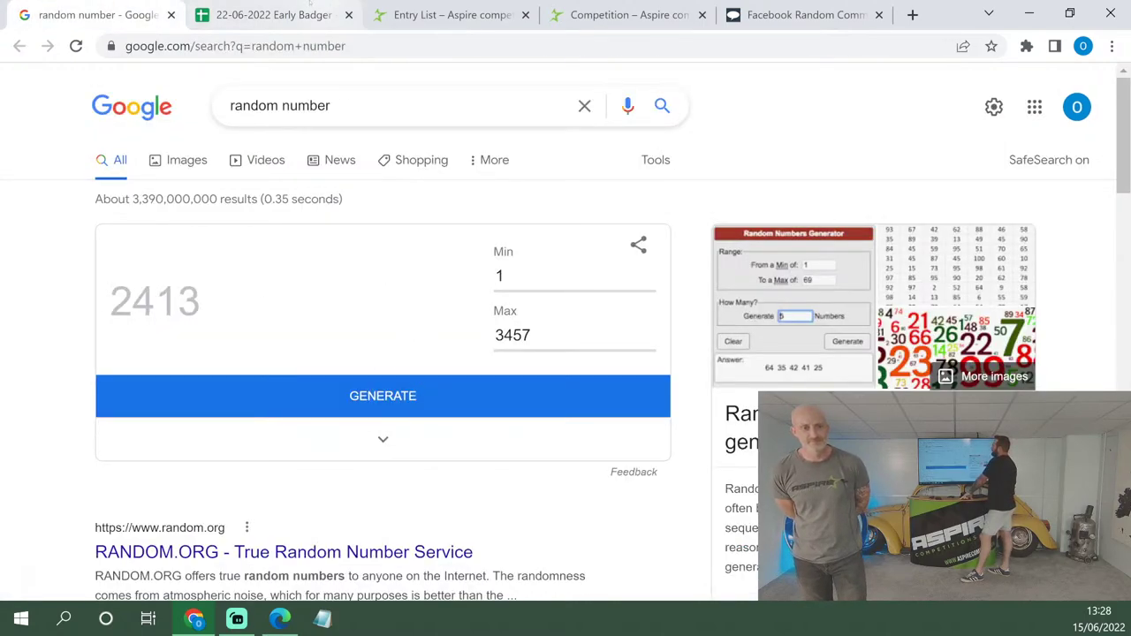
pyautogui.click(272, 10)
# Find ticket 2413 on the 2017 BMW R9T Scrambler X Custom sheet and enter "15 free" in the empty column beside it.
pyautogui.scroll(-16, 377, 395)
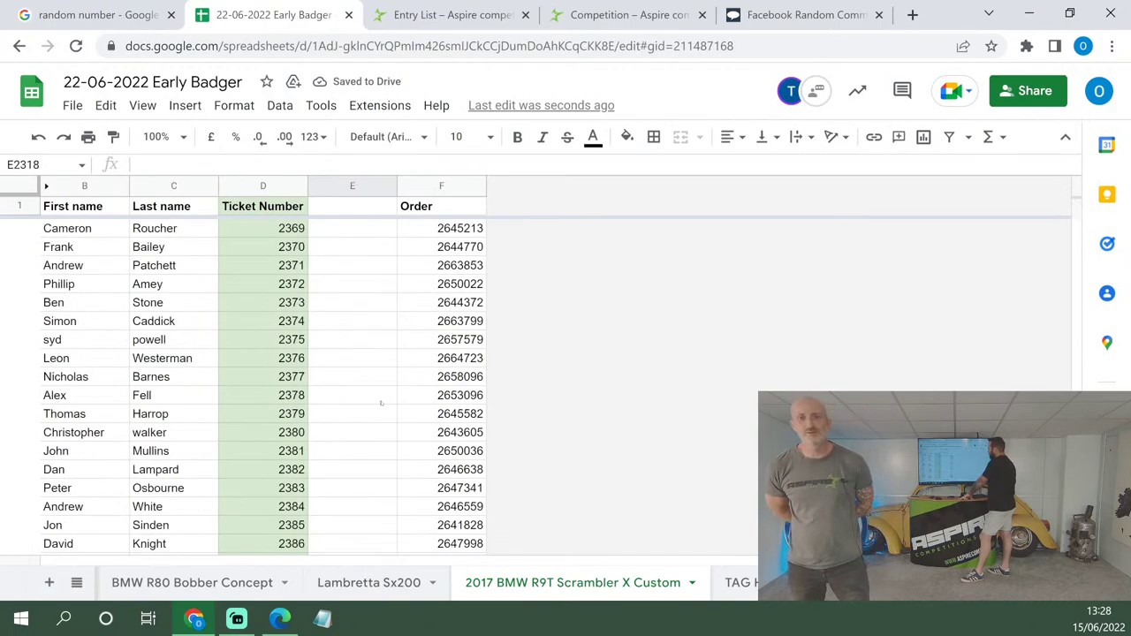
pyautogui.scroll(-5, 378, 395)
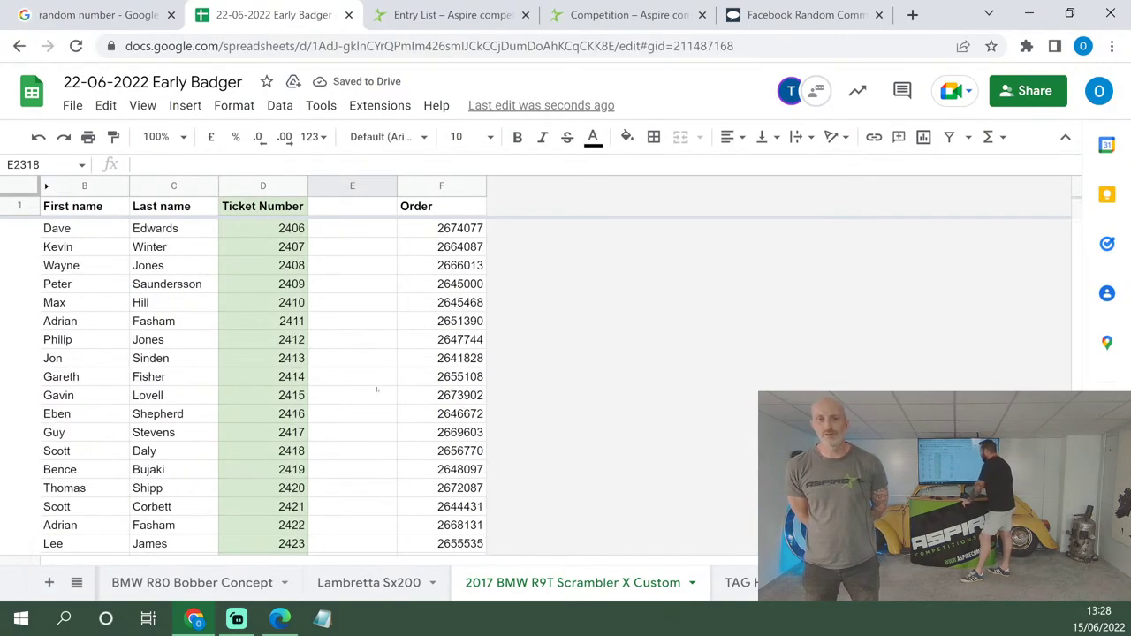
pyautogui.click(335, 359)
pyautogui.write('15 free')
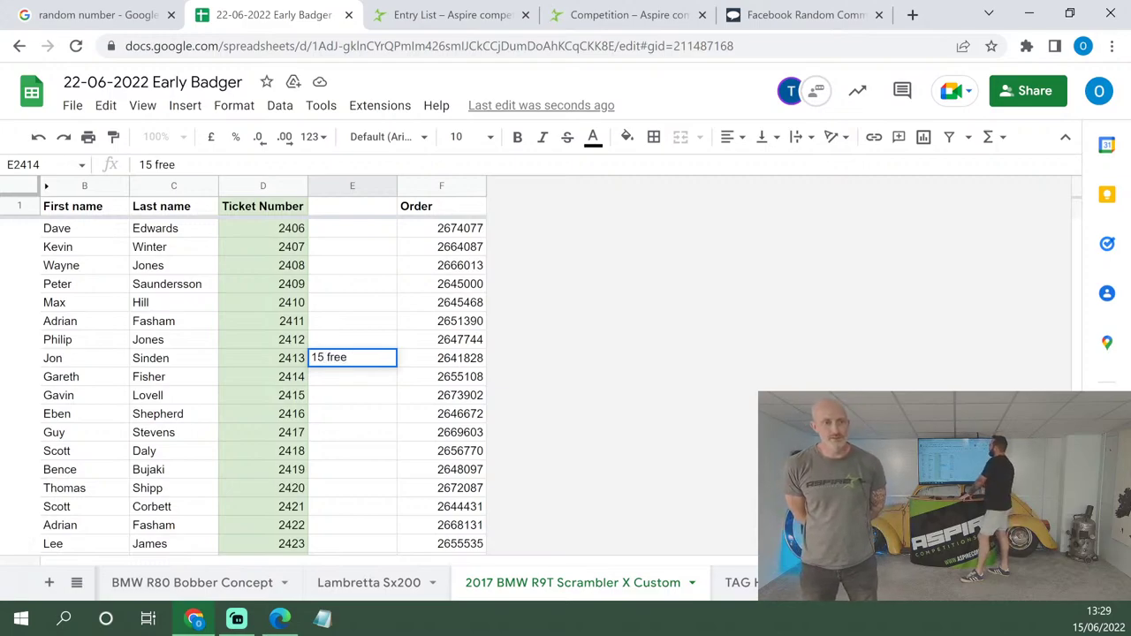
pyautogui.press('Return')
# Draw another random ticket number from 1 to 3457 and return to the 2017 BMW R9T Scrambler X Custom sheet.
pyautogui.click(113, 15)
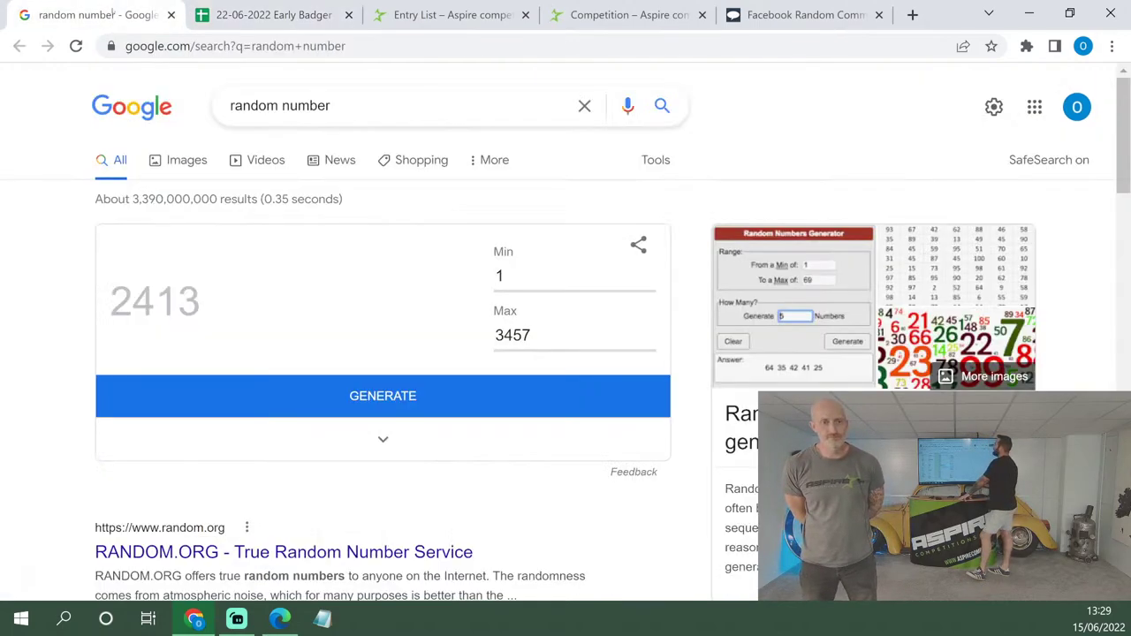
pyautogui.click(336, 385)
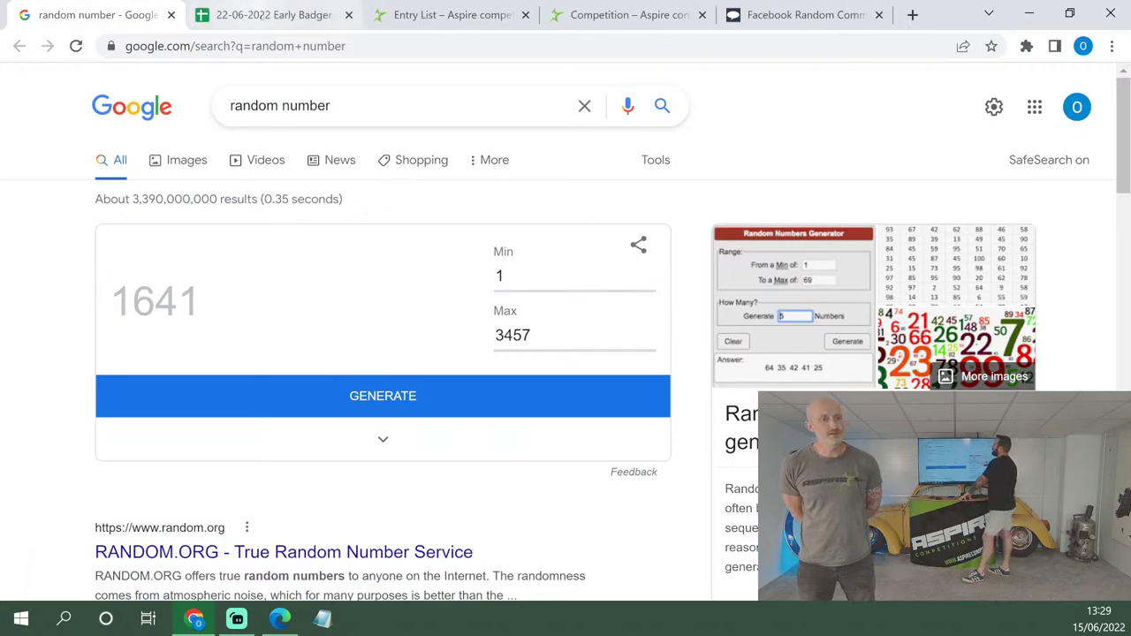
pyautogui.hotkey('ctrl', 'Tab')
# Find ticket 1641 on the 2017 BMW R9T Scrambler X Custom sheet and enter "10 free" in the empty column beside it.
pyautogui.scroll(20, 362, 371)
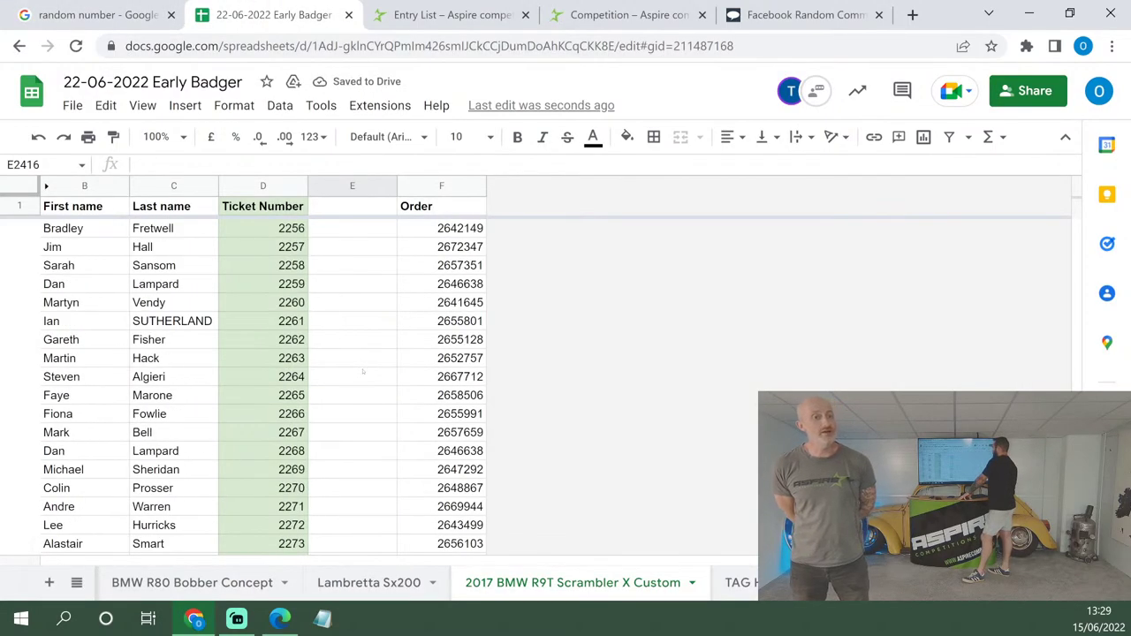
pyautogui.scroll(20, 362, 371)
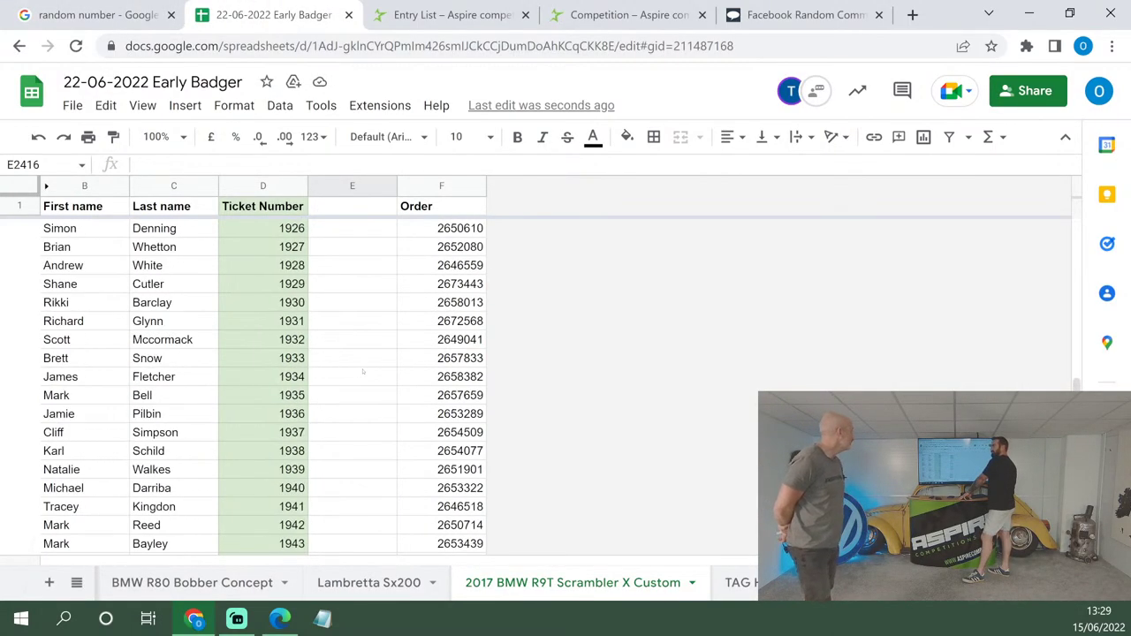
pyautogui.scroll(20, 362, 372)
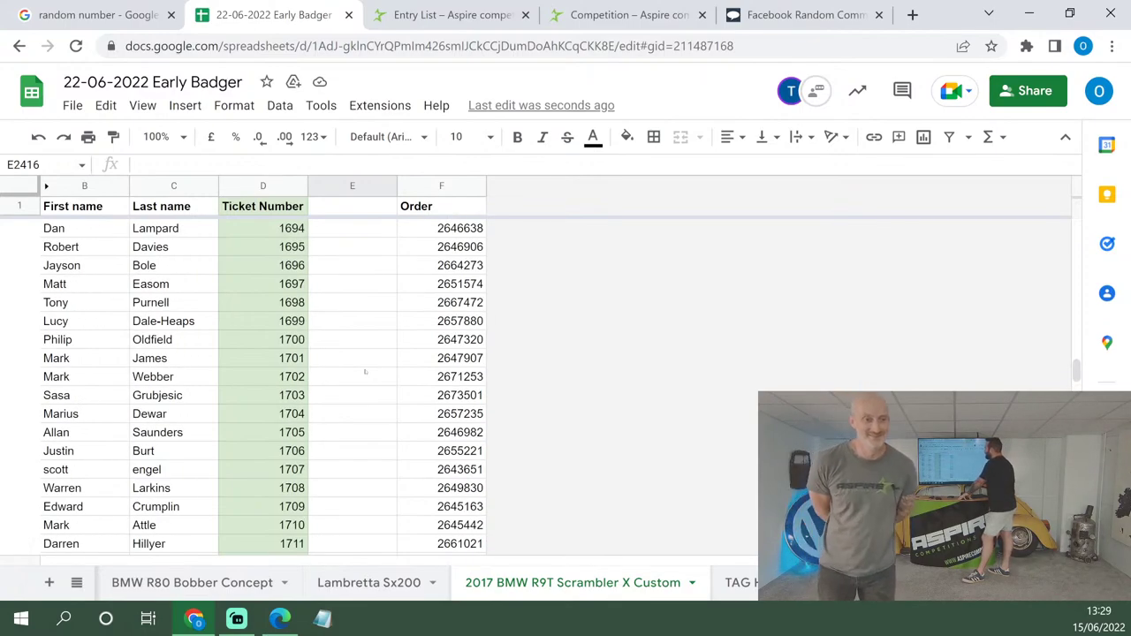
pyautogui.scroll(12, 365, 373)
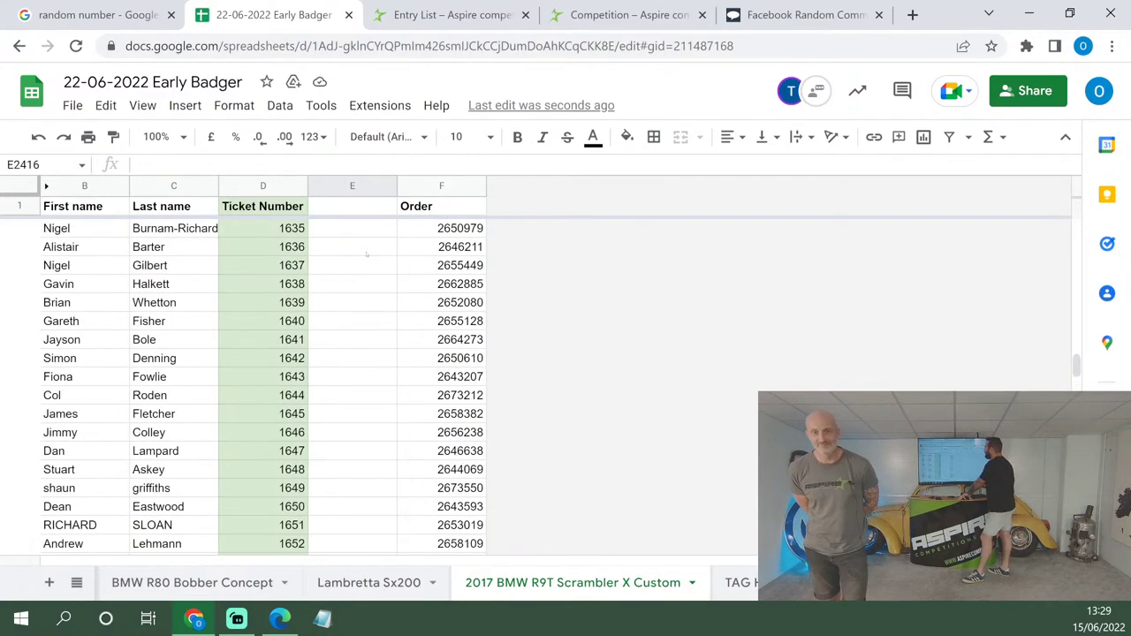
pyautogui.click(360, 341)
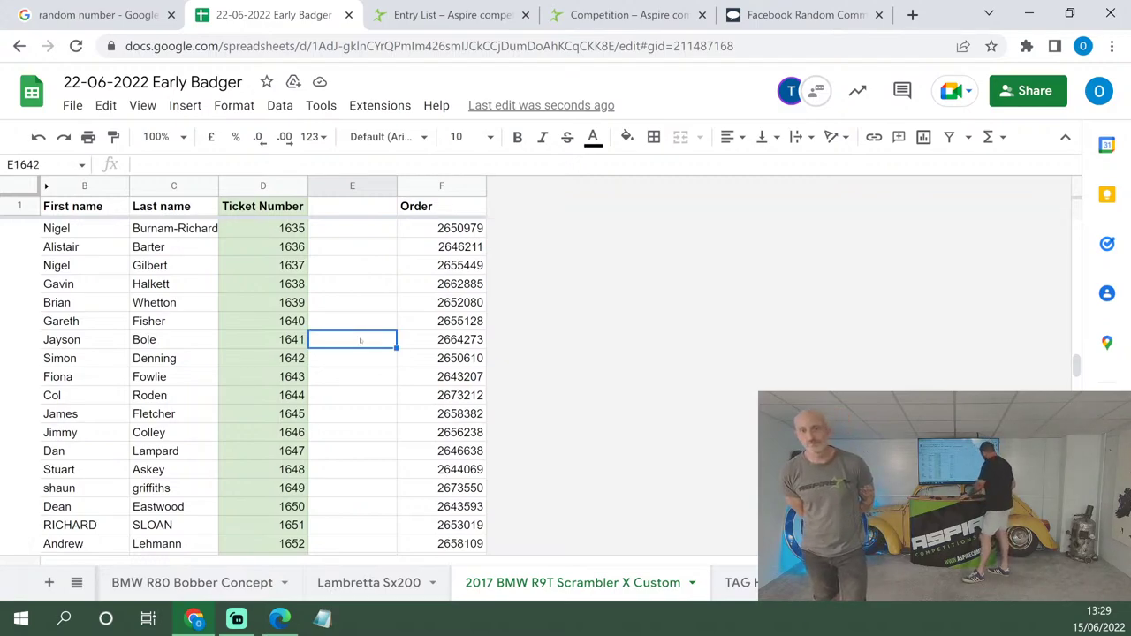
pyautogui.write('10 f')
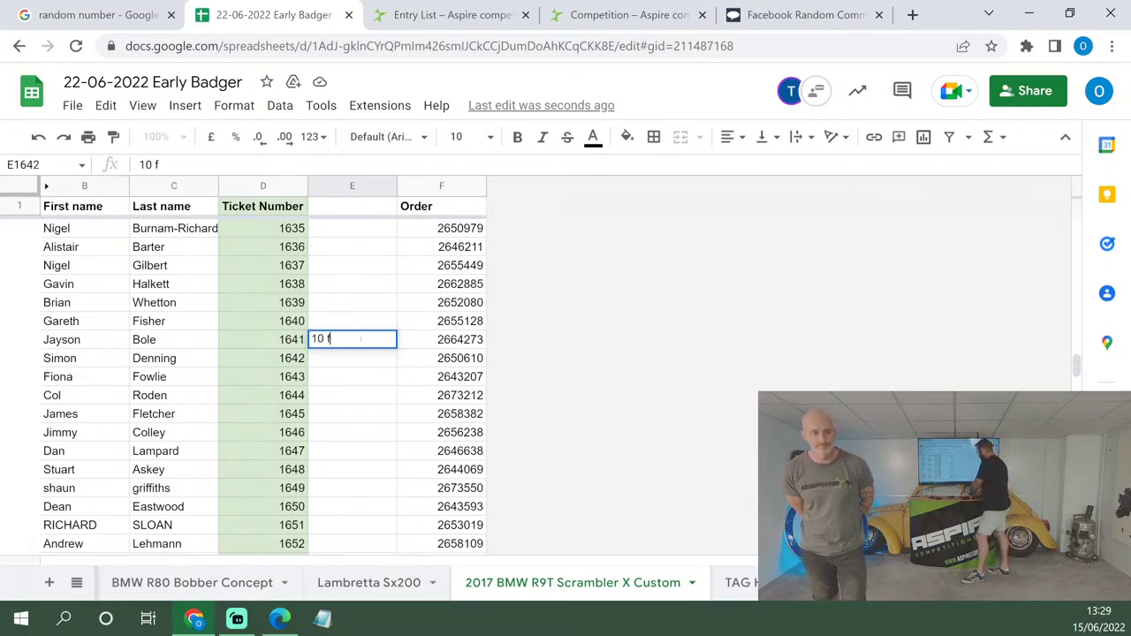
pyautogui.write('ree')
pyautogui.click(356, 428)
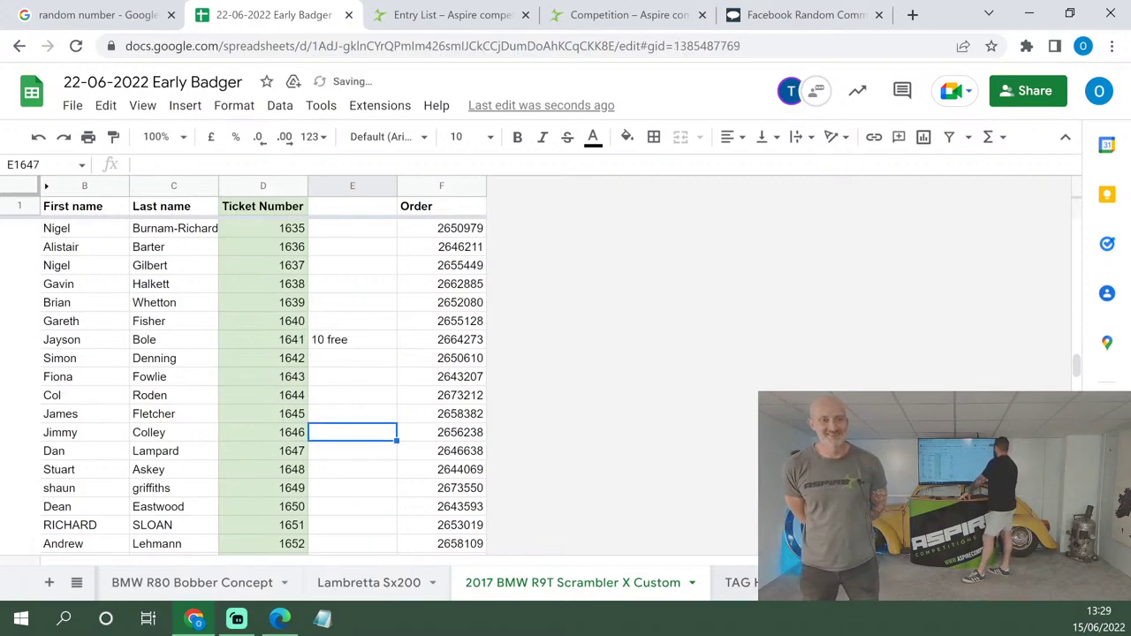
# Switch to the TAG Heuer Aquaracer sheet and check its first and last ticket numbers.
pyautogui.hotkey('ctrl', 'shift', 'pagedown')
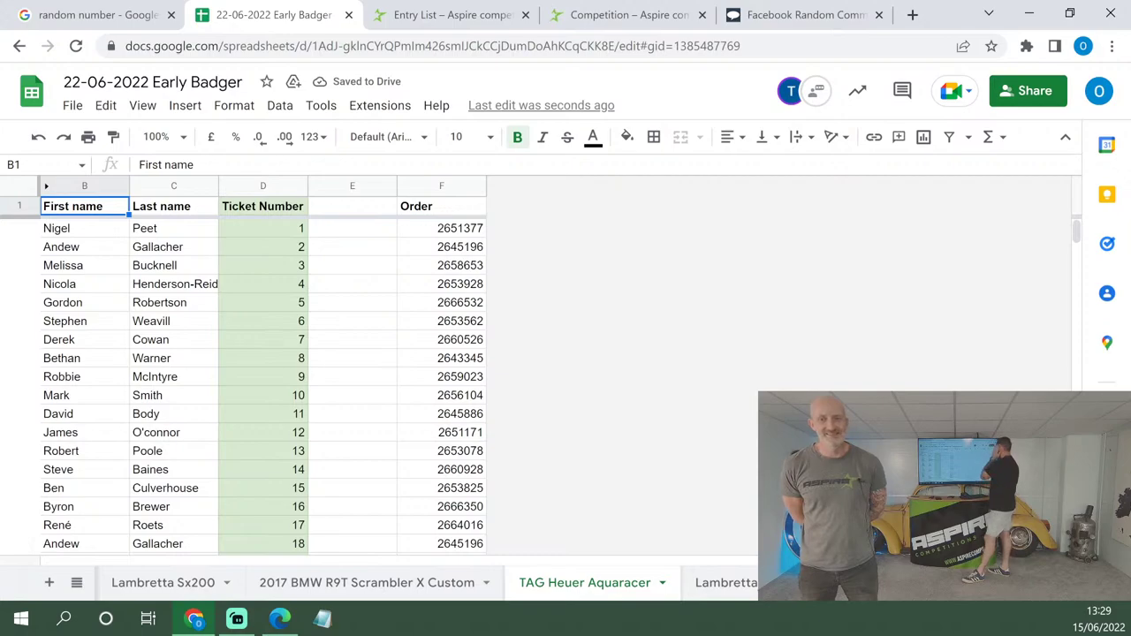
pyautogui.click(291, 228)
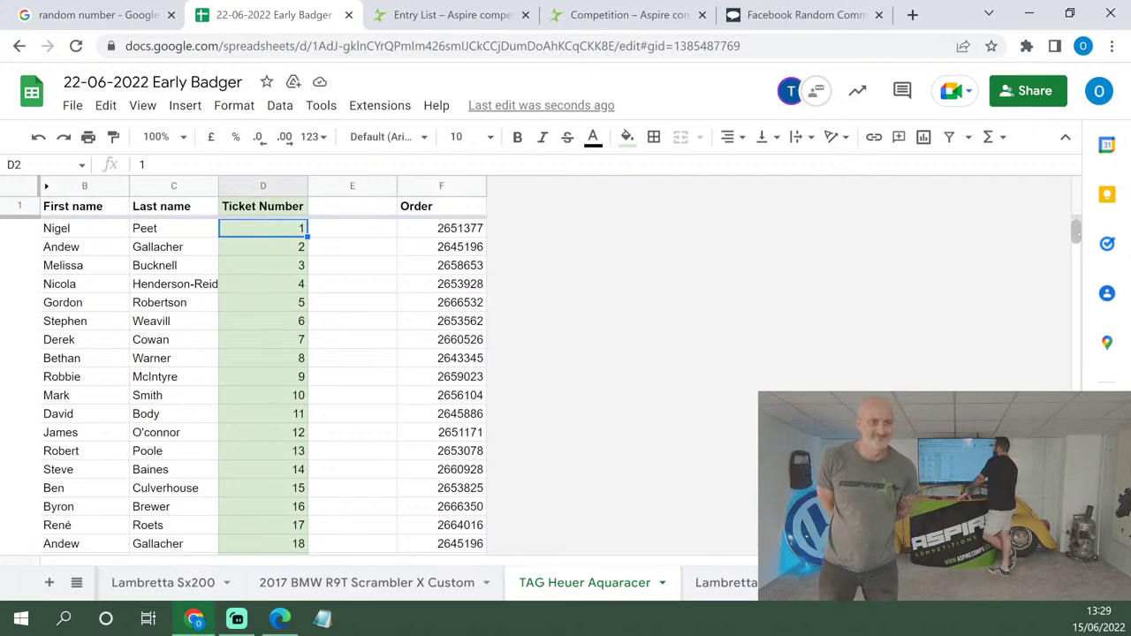
pyautogui.scroll(-20, 562, 384)
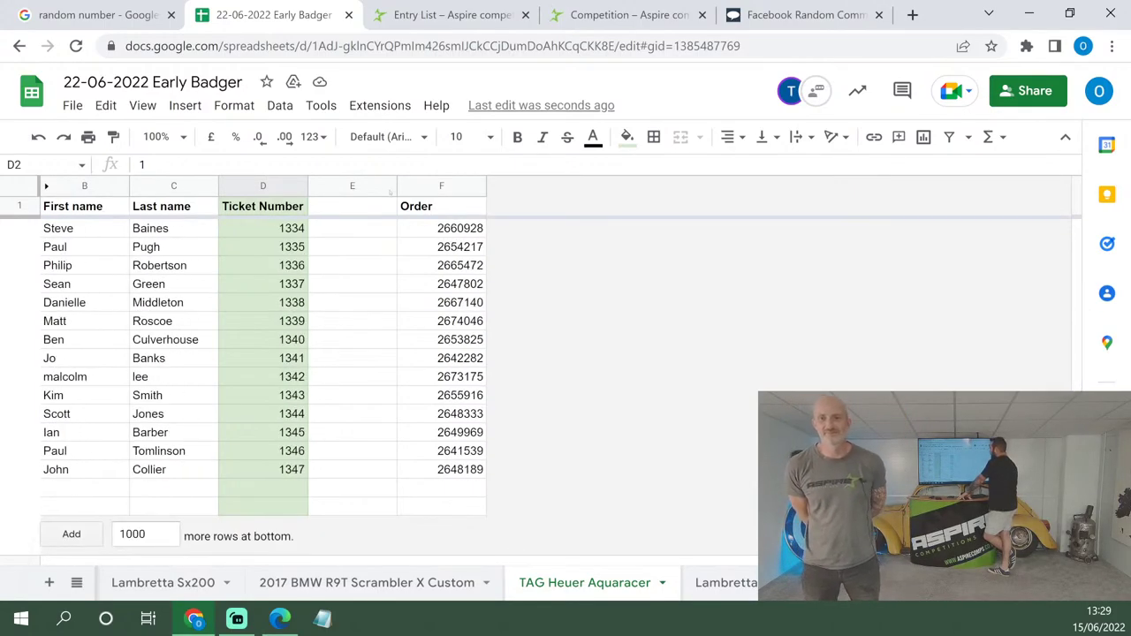
# Clear the previous draw by setting the random number generator's minimum and maximum to 0 and generating a number.
pyautogui.click(97, 15)
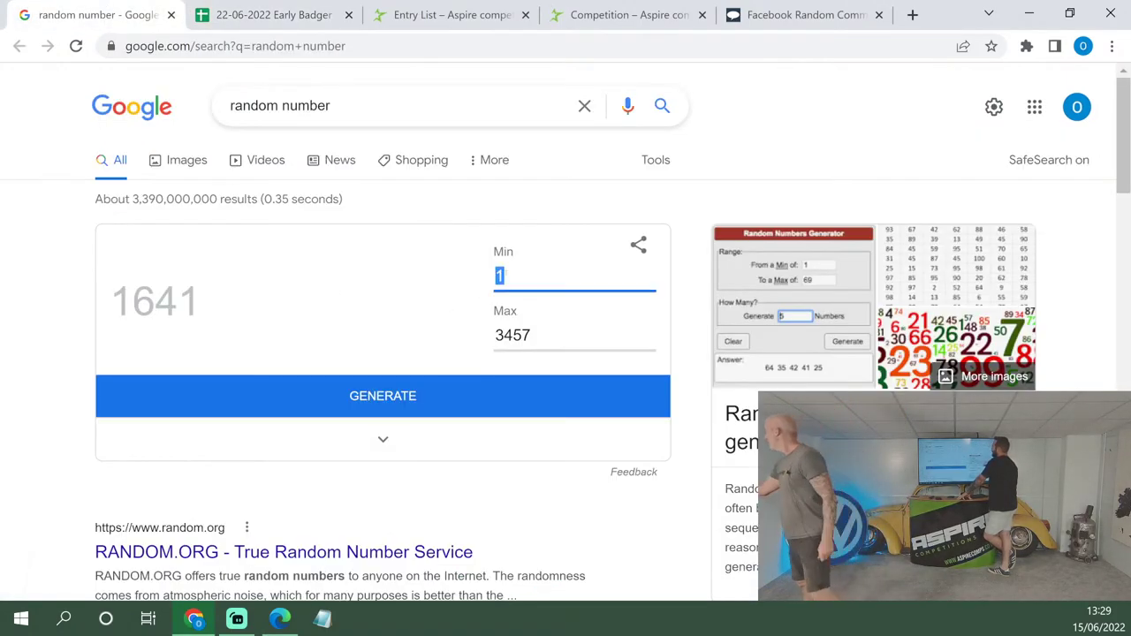
pyautogui.press('BackSpace')
pyautogui.write('0')
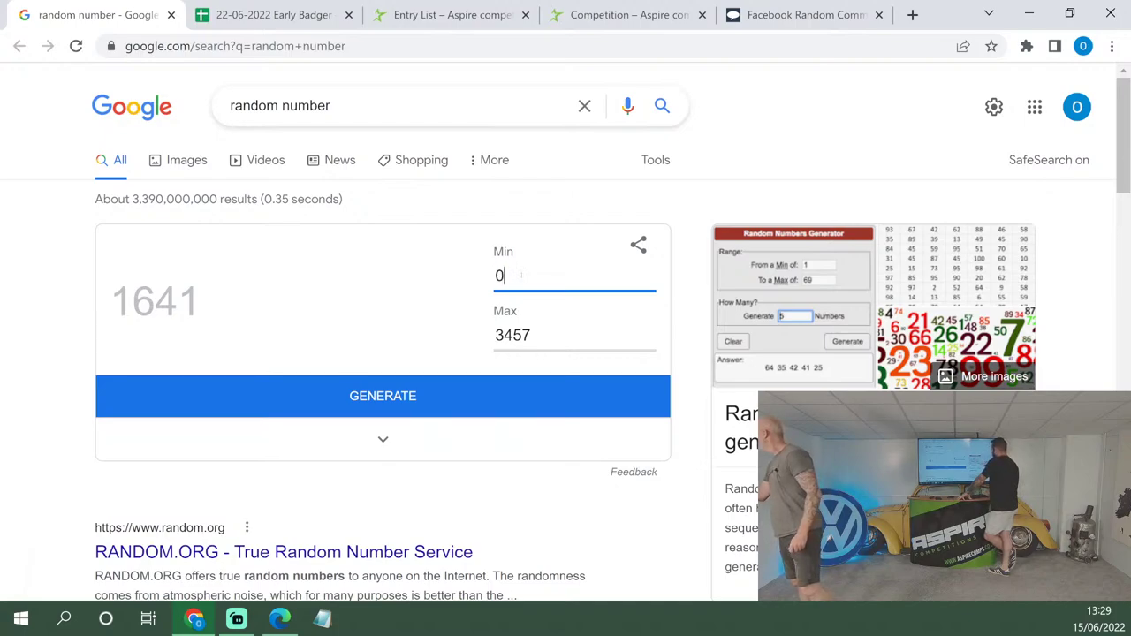
pyautogui.click(587, 345)
pyautogui.press('BackSpace')
pyautogui.press('BackSpace')
pyautogui.press('BackSpace')
pyautogui.press('BackSpace')
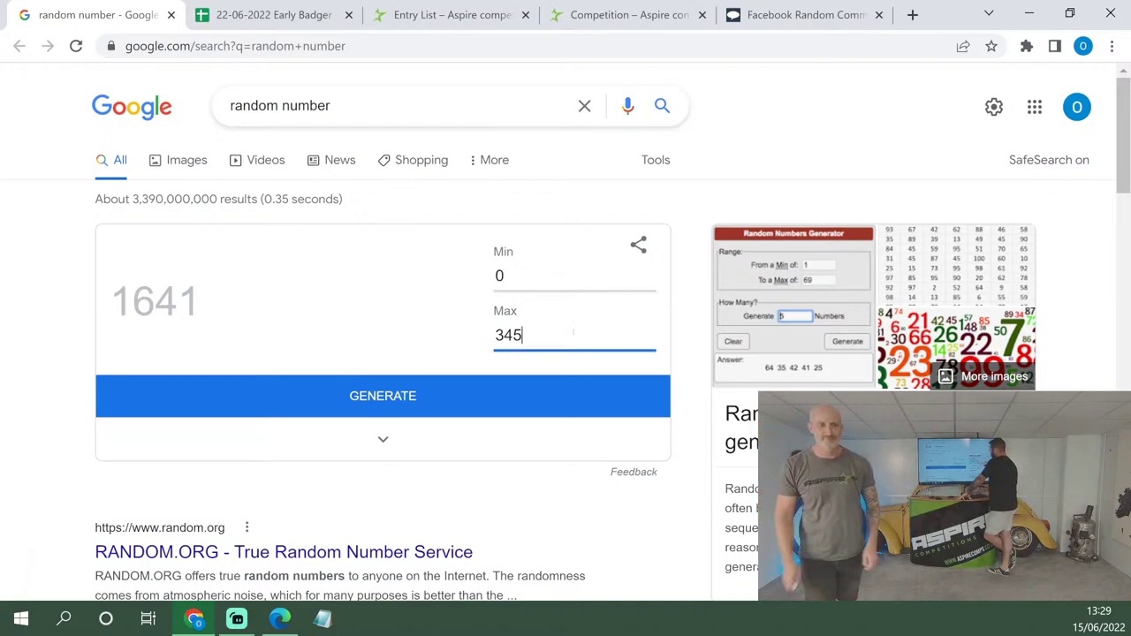
pyautogui.write('0')
pyautogui.click(543, 404)
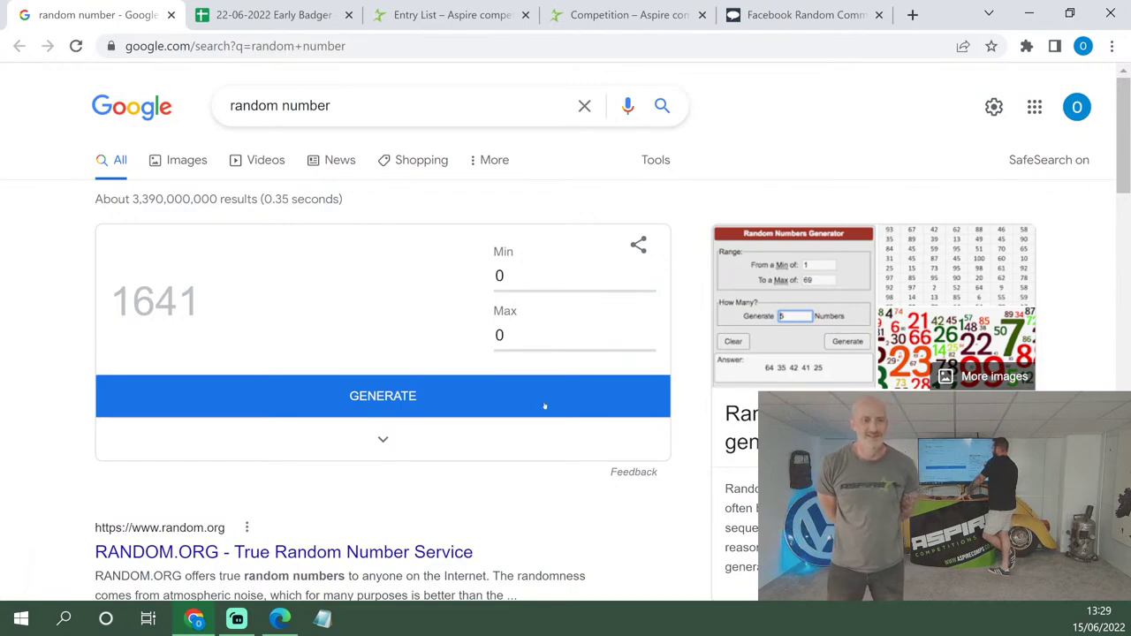
# Set the generator's range from 1 to 1347 and draw a random ticket number for the TAG Heuer Aquaracer.
pyautogui.click(522, 275)
pyautogui.press('BackSpace')
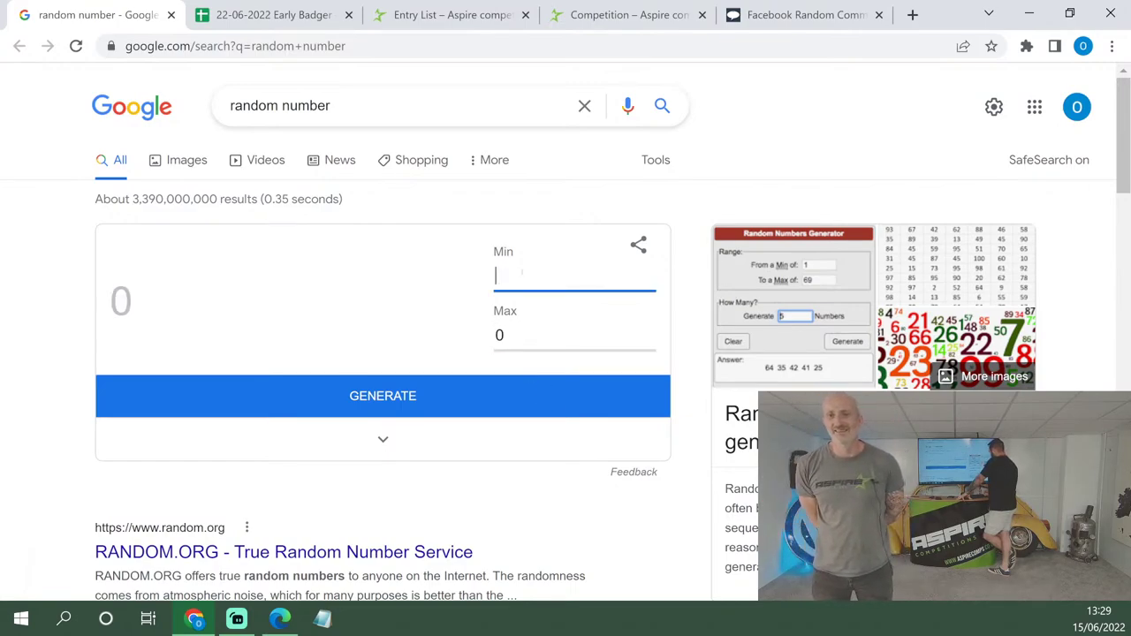
pyautogui.write('1')
pyautogui.click(543, 335)
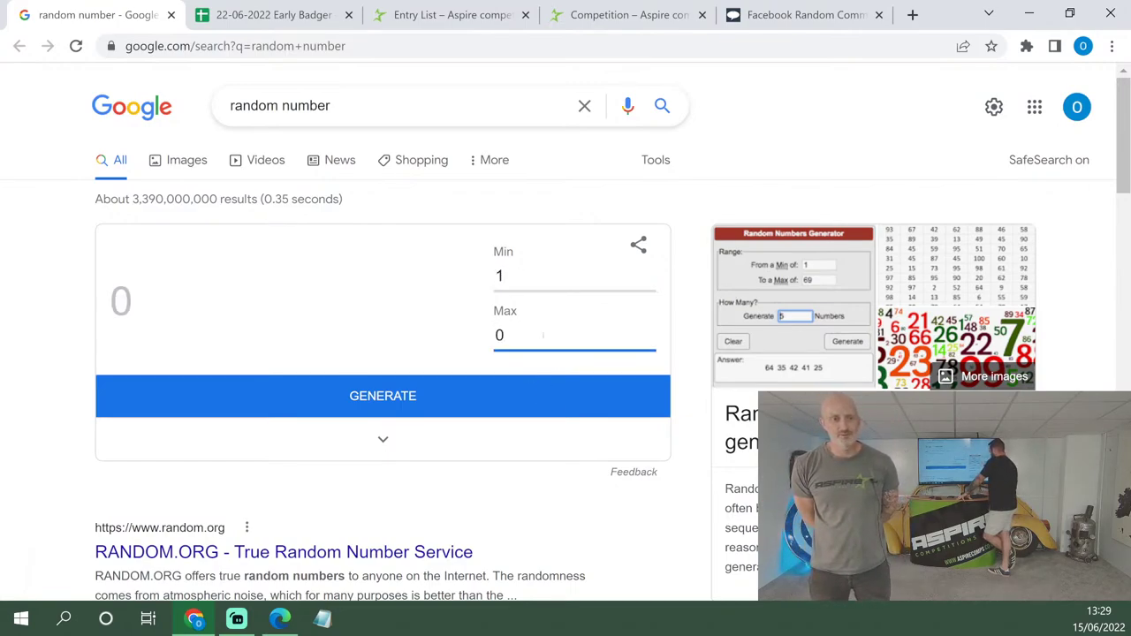
pyautogui.press('BackSpace')
pyautogui.write('1347')
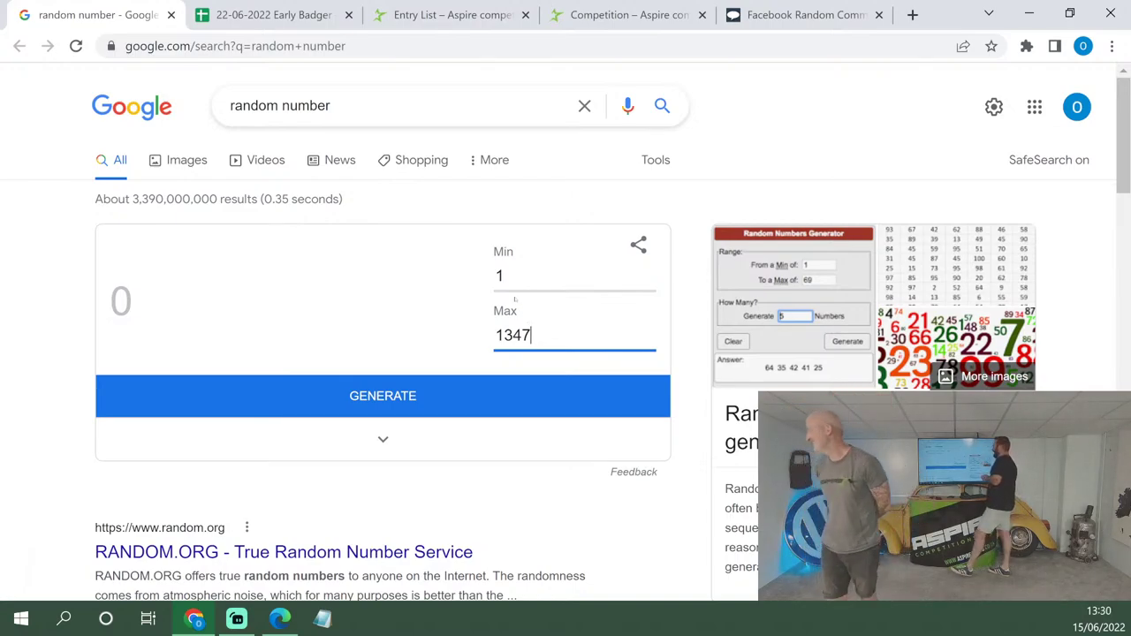
pyautogui.click(369, 399)
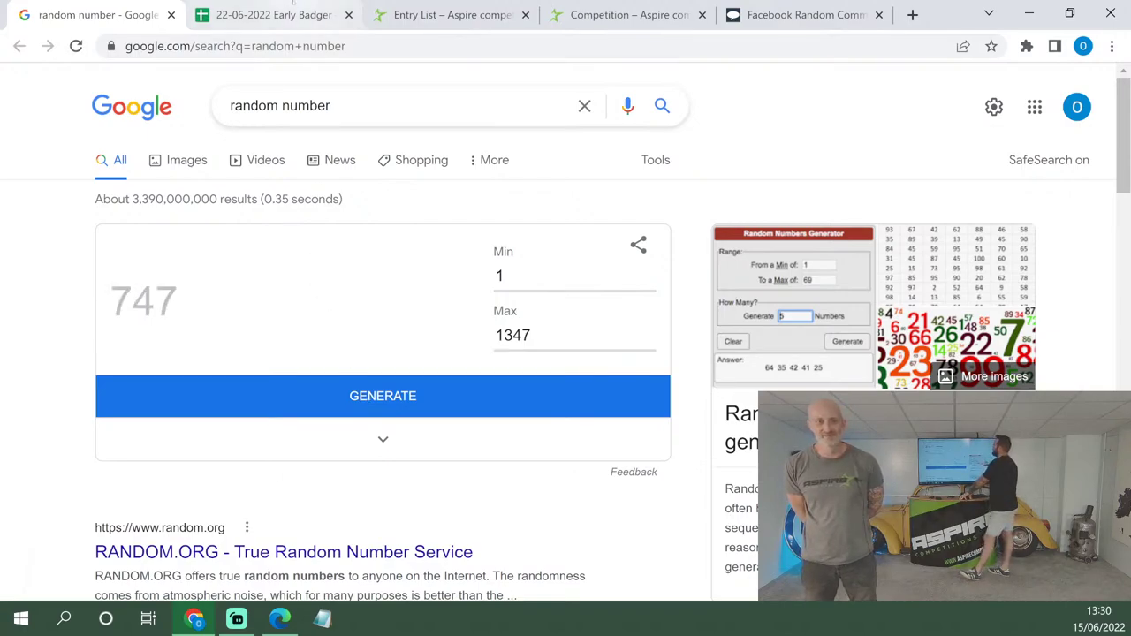
# Find ticket 747 on the TAG Heuer Aquaracer sheet and enter "20 free" in the empty column beside it.
pyautogui.click(265, 15)
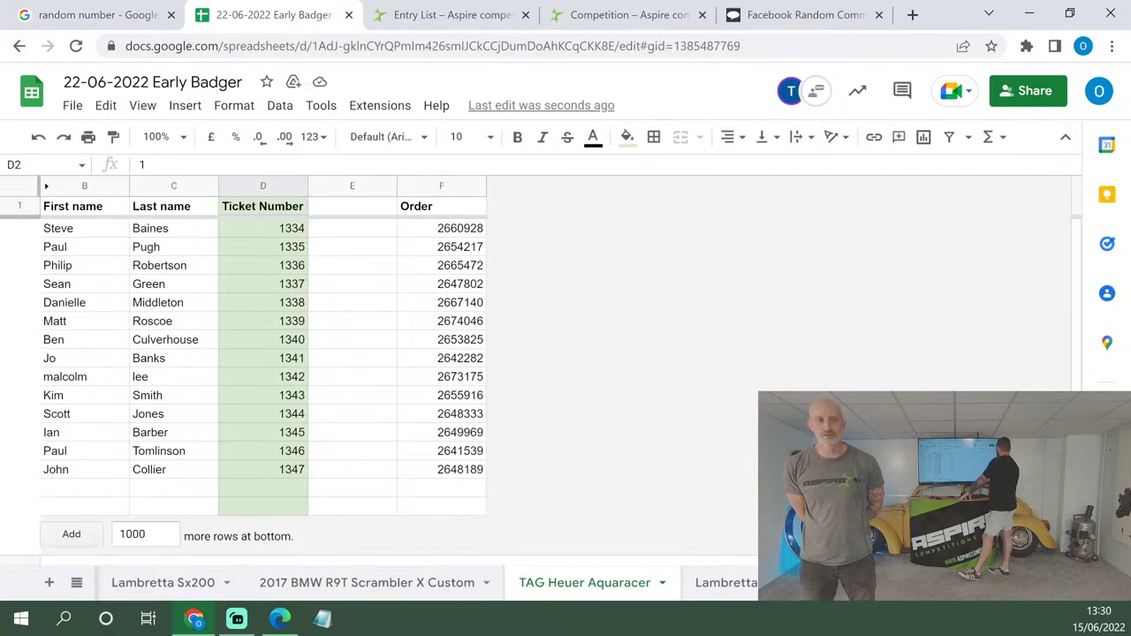
pyautogui.scroll(20, 265, 372)
pyautogui.scroll(18, 265, 380)
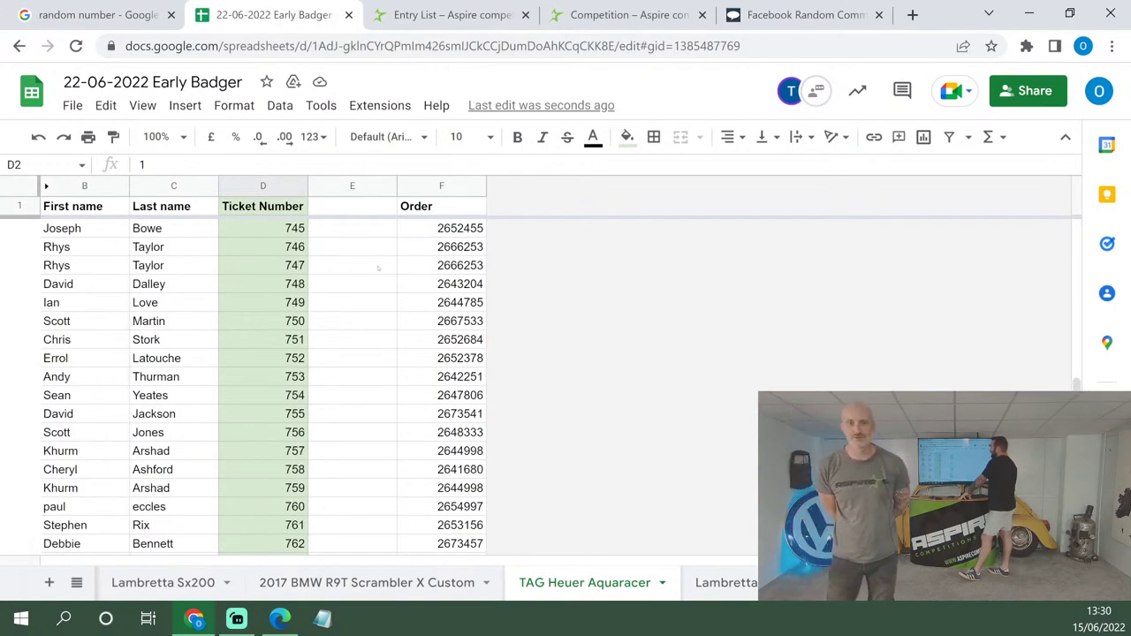
pyautogui.click(376, 268)
pyautogui.write('20 free')
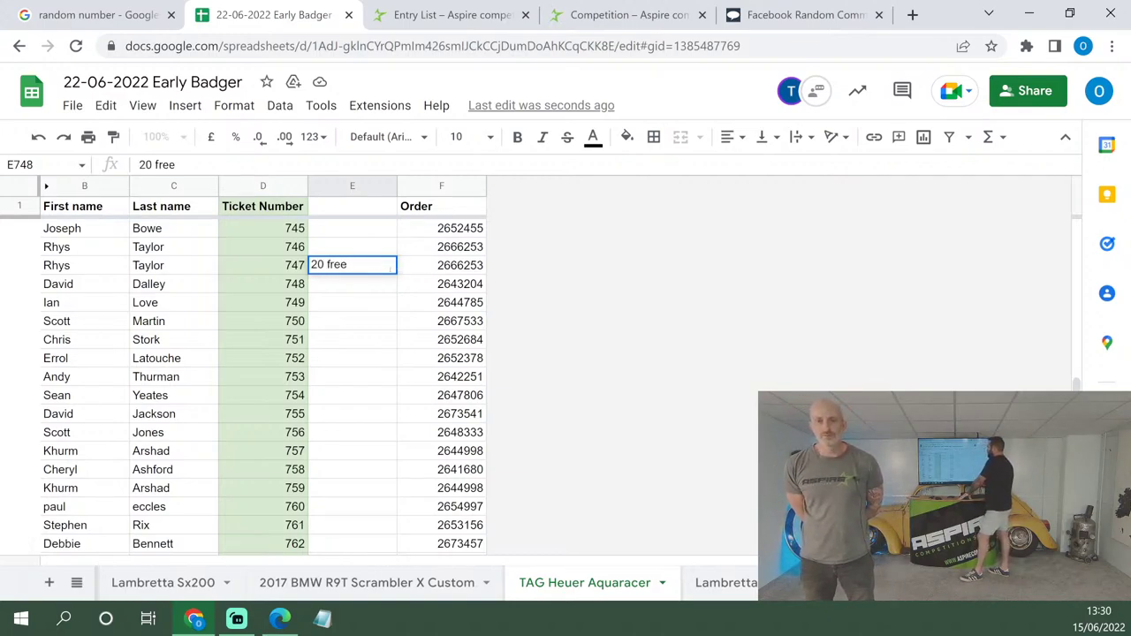
pyautogui.press('Return')
# Draw another random ticket number from 1 to 1347 and return to the TAG Heuer Aquaracer sheet.
pyautogui.click(89, 14)
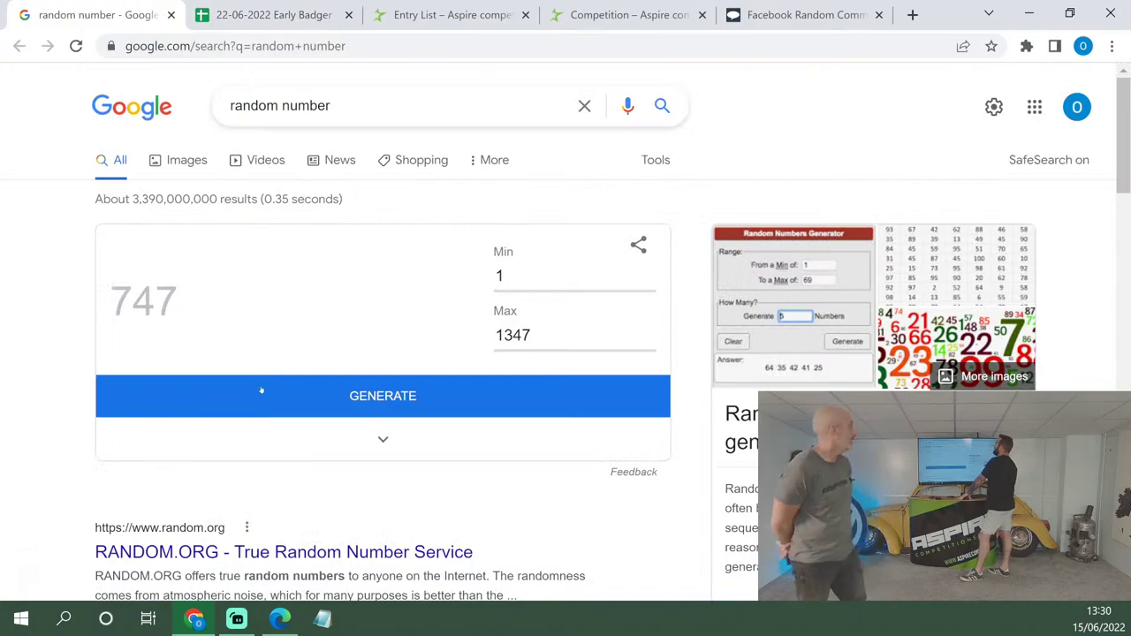
pyautogui.click(341, 386)
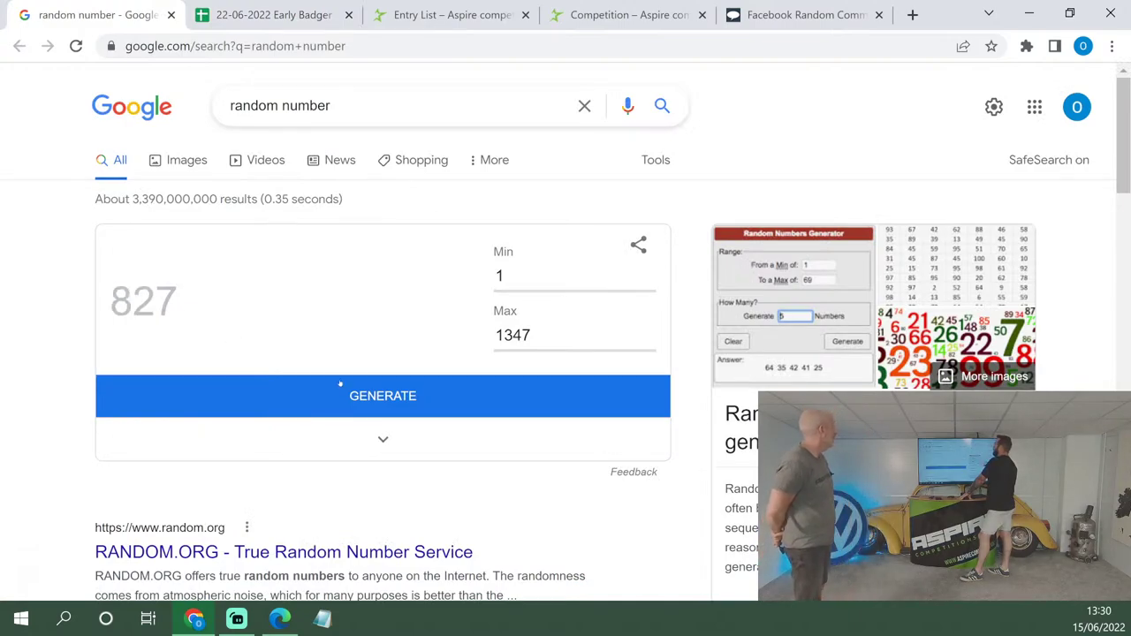
pyautogui.click(234, 7)
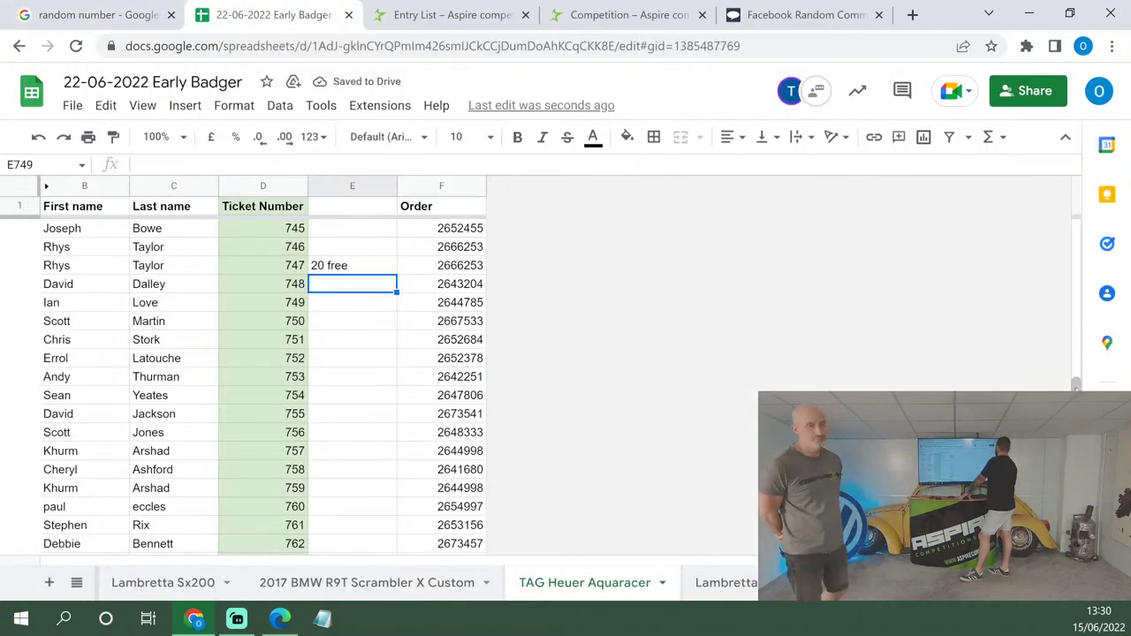
# Find ticket 1225 on the TAG Heuer Aquaracer sheet and enter "15 free" in the empty column beside it.
pyautogui.scroll(-20, 953, 291)
pyautogui.scroll(-7, 313, 362)
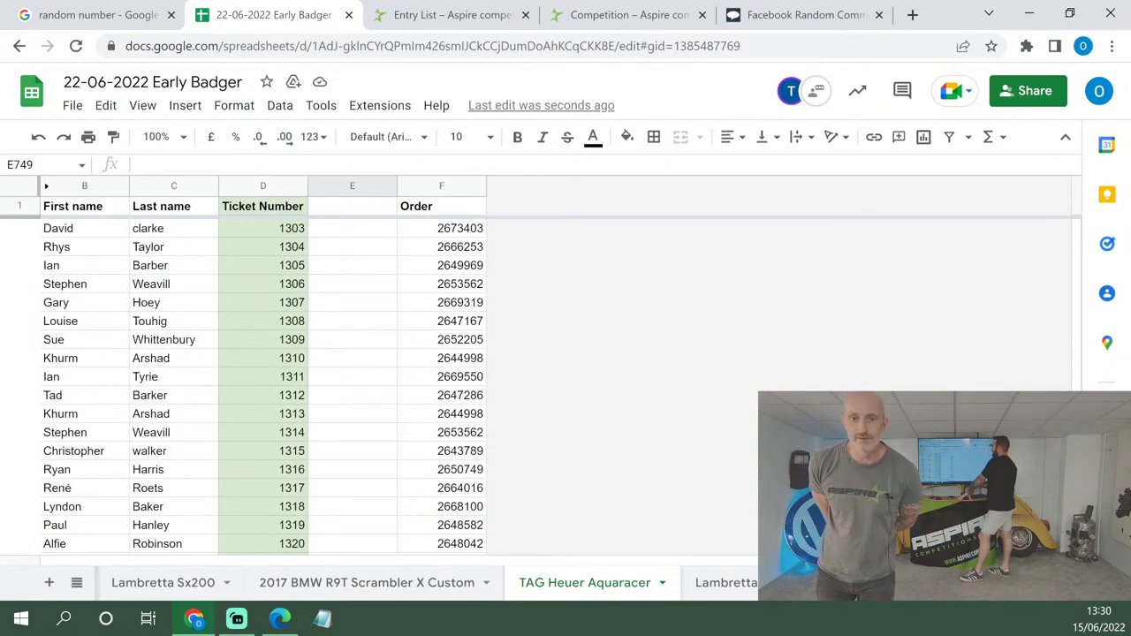
pyautogui.scroll(7, 313, 361)
pyautogui.scroll(1, 313, 361)
pyautogui.scroll(3, 313, 361)
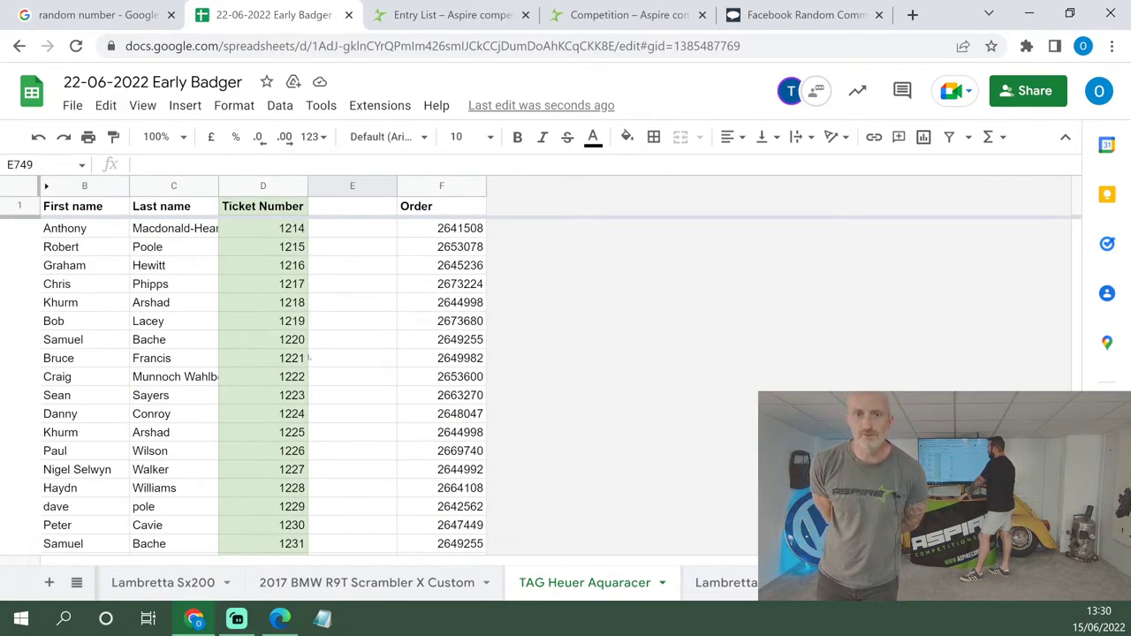
pyautogui.click(347, 432)
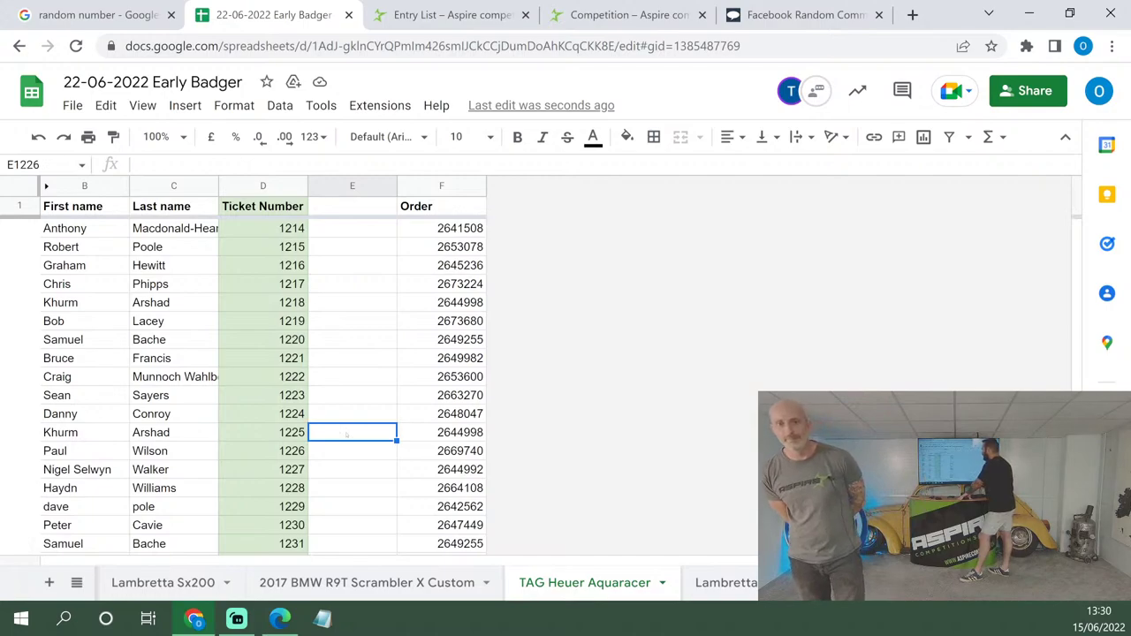
pyautogui.write('15 free')
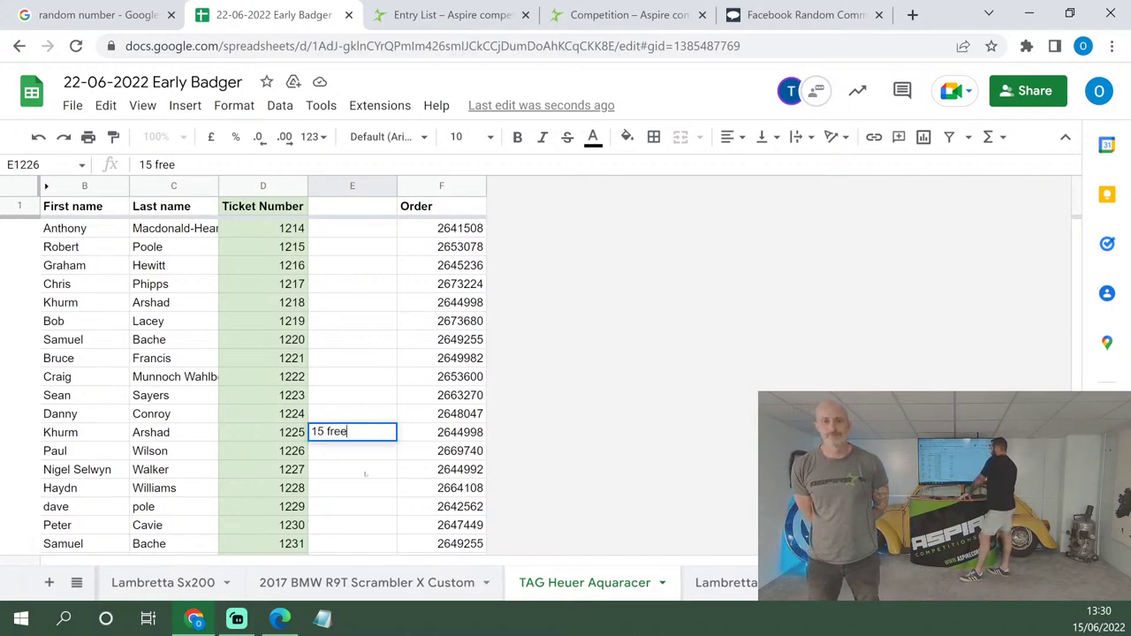
pyautogui.press('Return')
pyautogui.press('Down')
# Draw one more random ticket number from 1 to 1347 and go back to the TAG Heuer Aquaracer sheet.
pyautogui.click(105, 14)
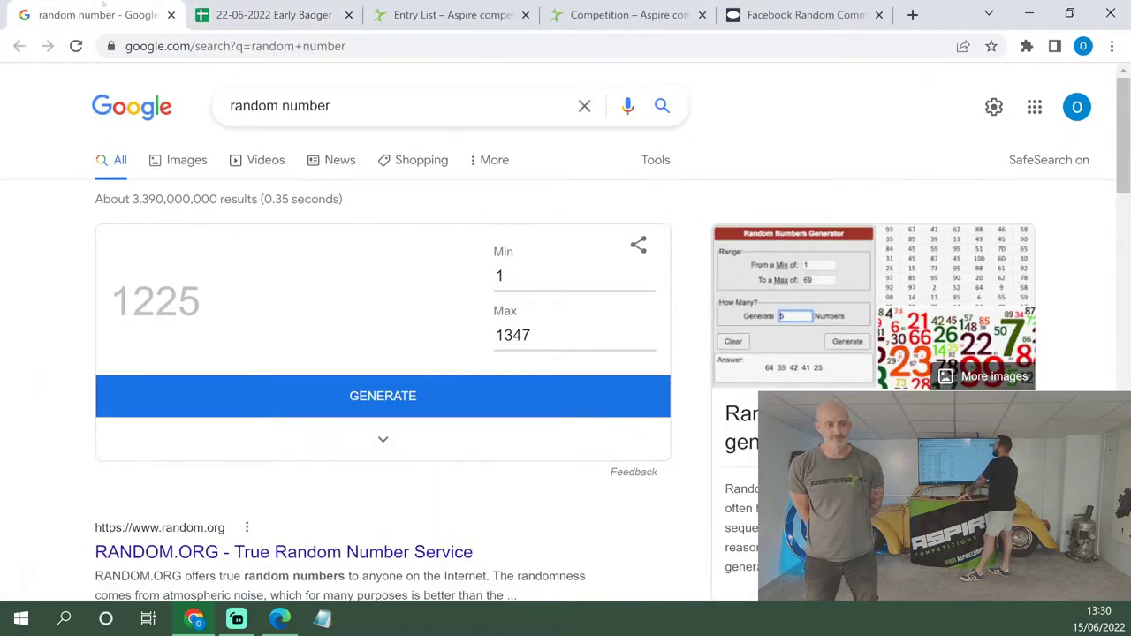
pyautogui.click(269, 397)
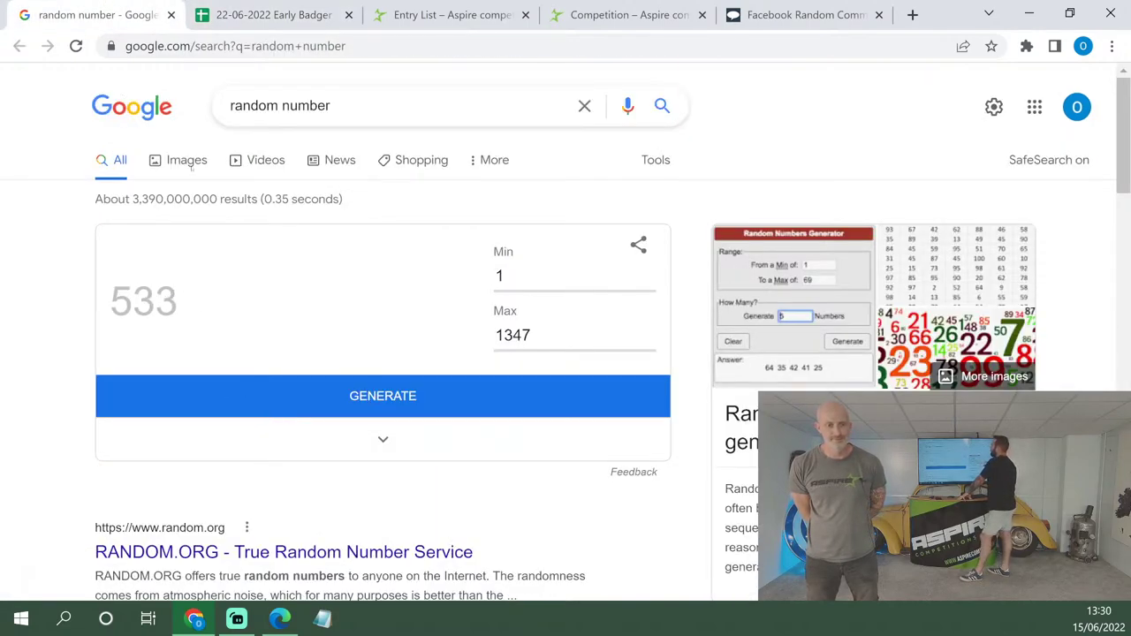
pyautogui.click(270, 14)
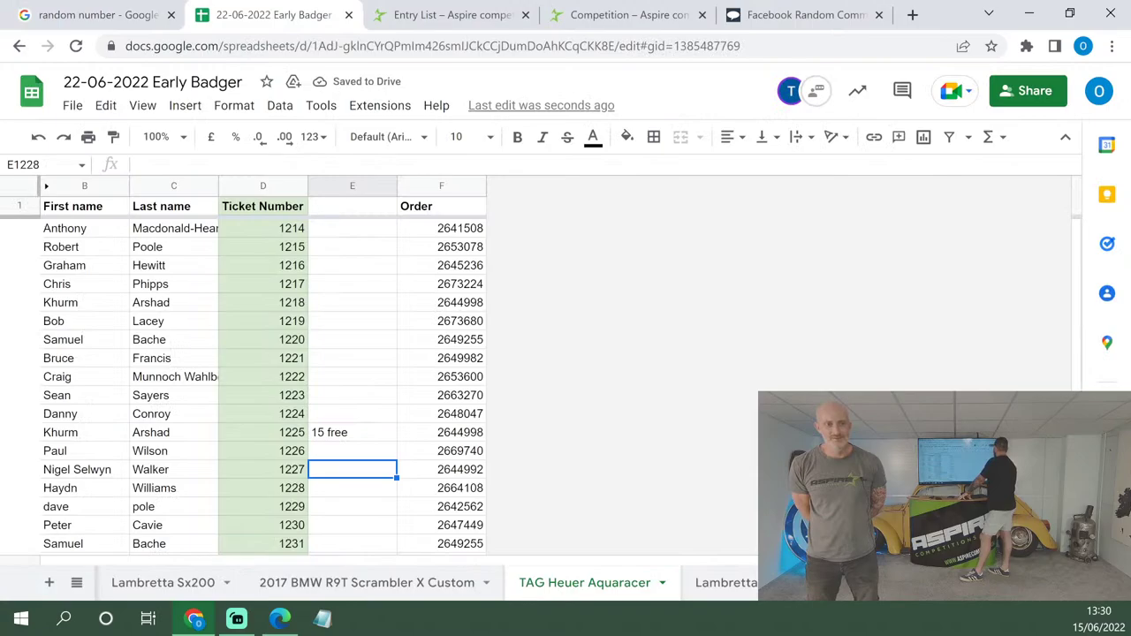
# Find ticket 533 on the TAG Heuer Aquaracer sheet and enter "10 free" in the empty column beside it.
pyautogui.scroll(20, 530, 380)
pyautogui.scroll(20, 530, 380)
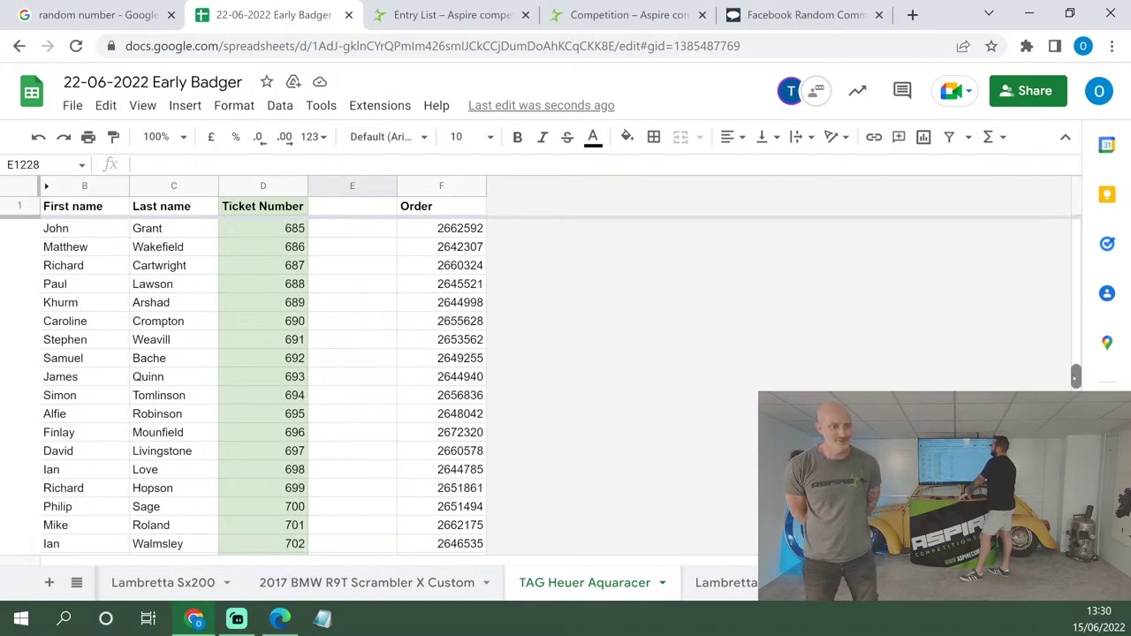
pyautogui.scroll(15, 530, 380)
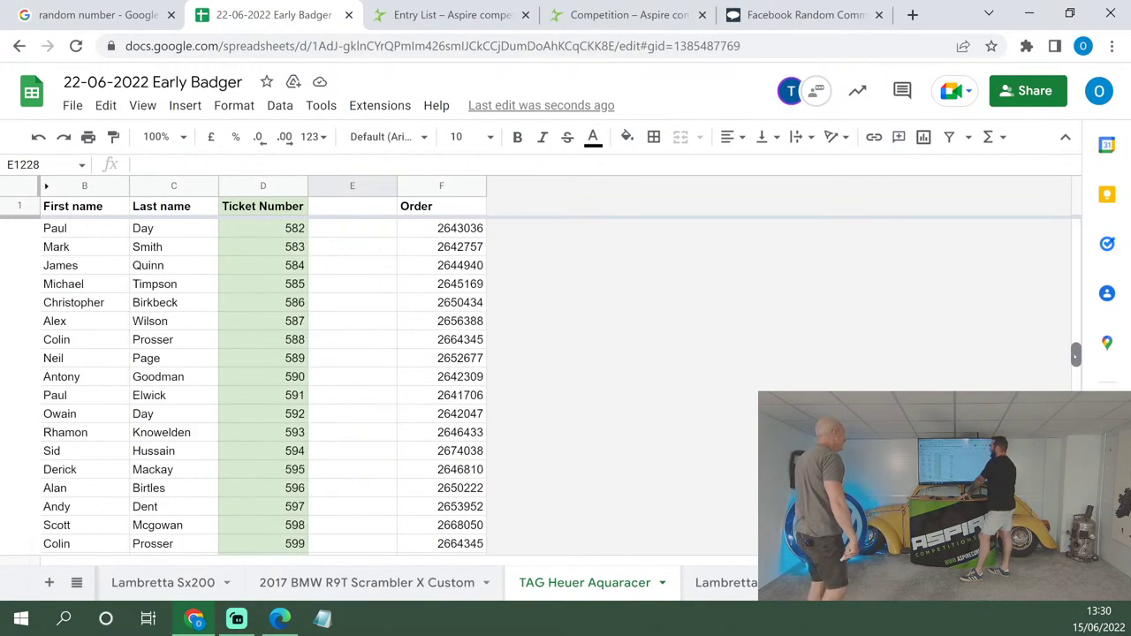
pyautogui.scroll(5, 209, 402)
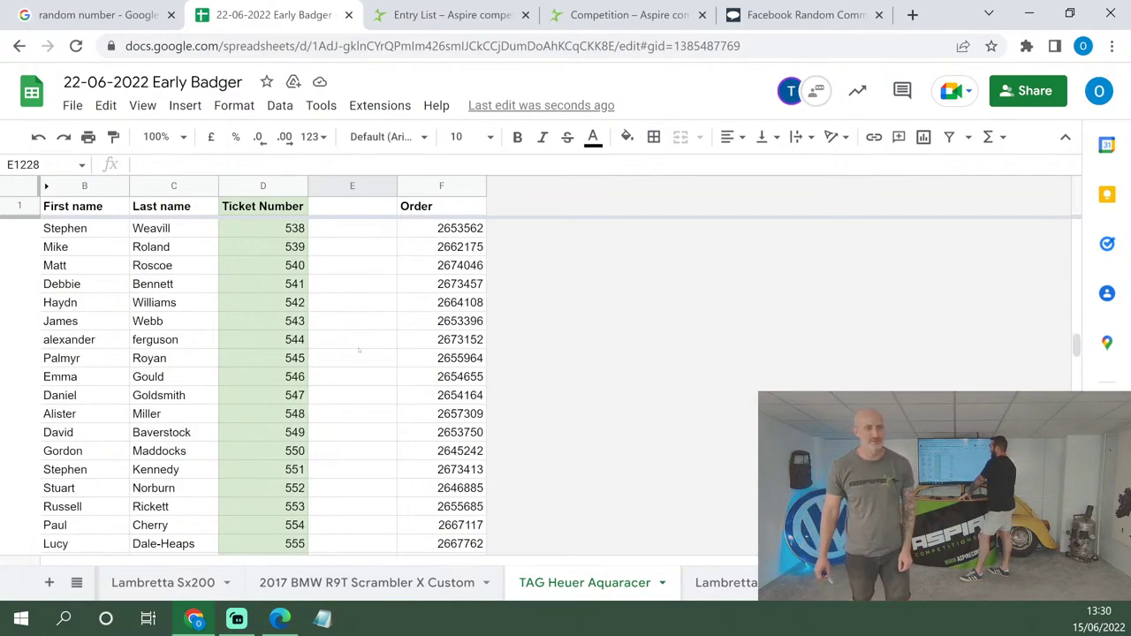
pyautogui.click(357, 284)
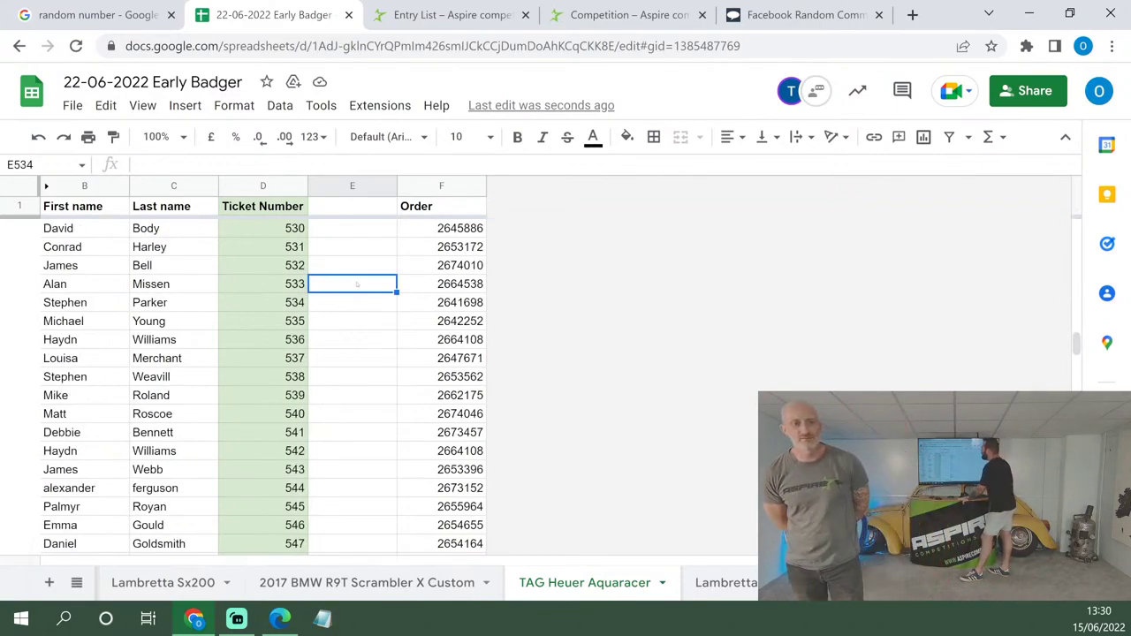
pyautogui.write('10 free')
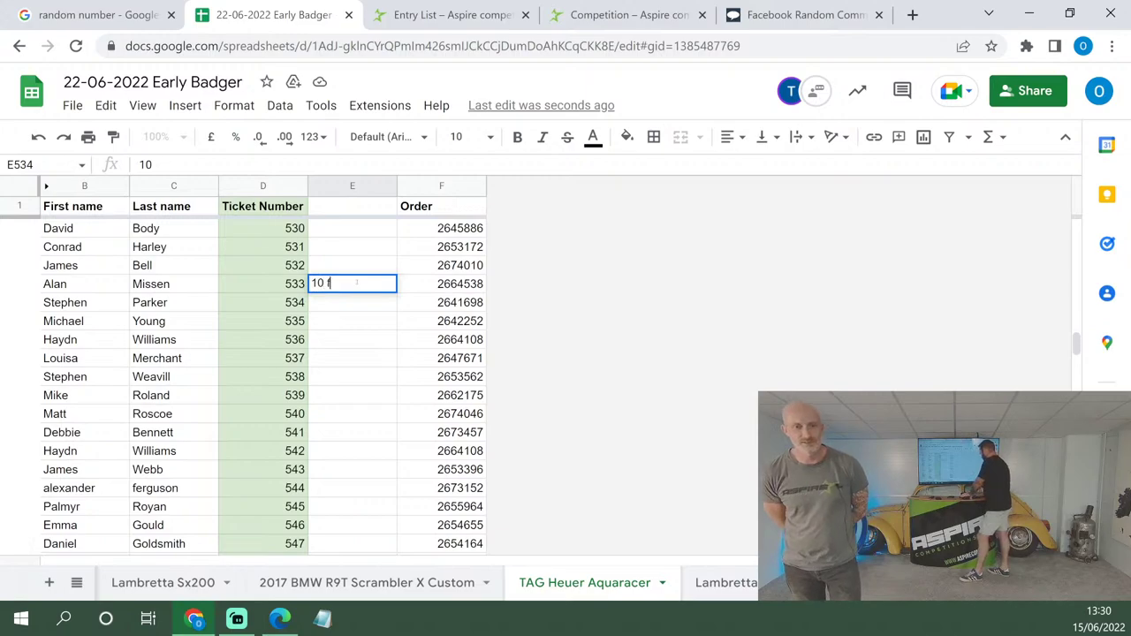
pyautogui.click(370, 319)
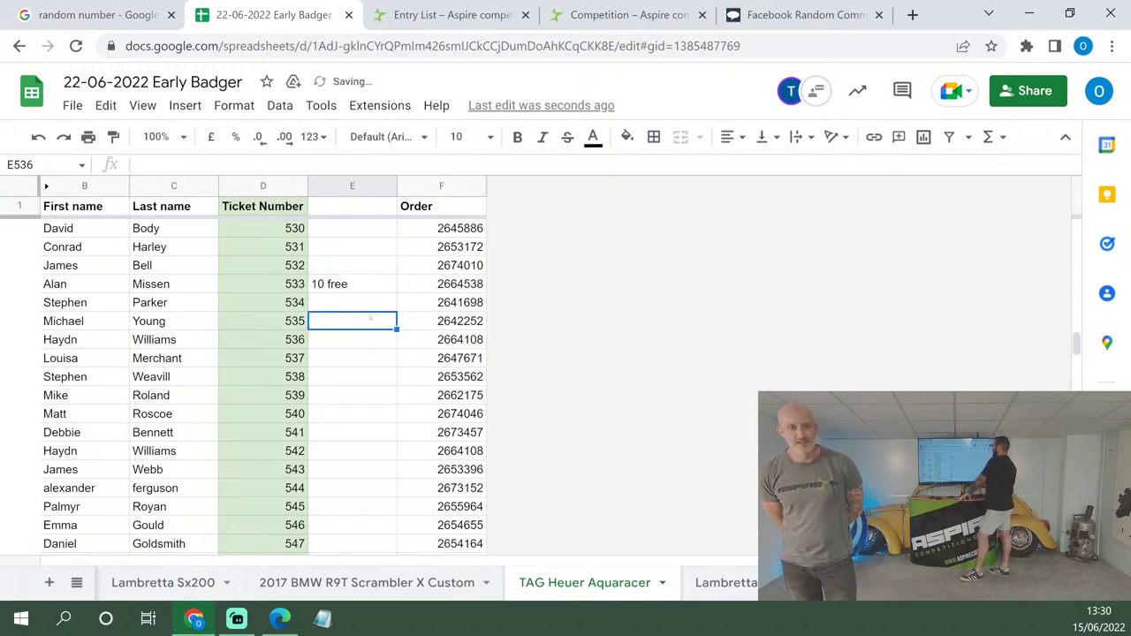
# Check the first and last ticket numbers on the Lambretta Li150 sheet, and return to the random number generator.
pyautogui.click(734, 580)
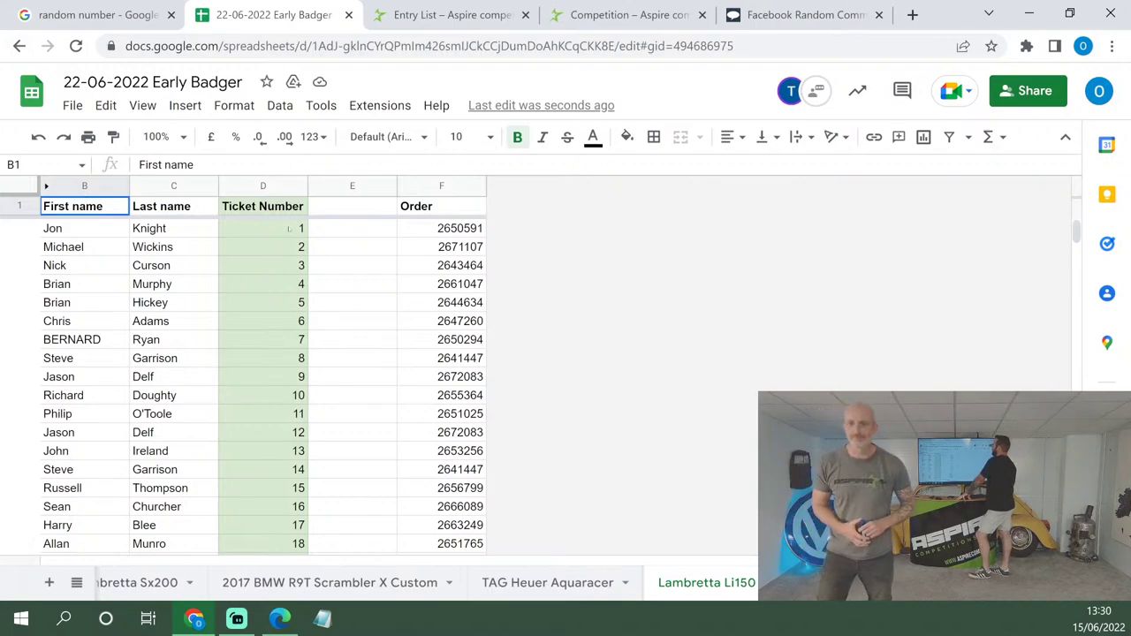
pyautogui.click(289, 229)
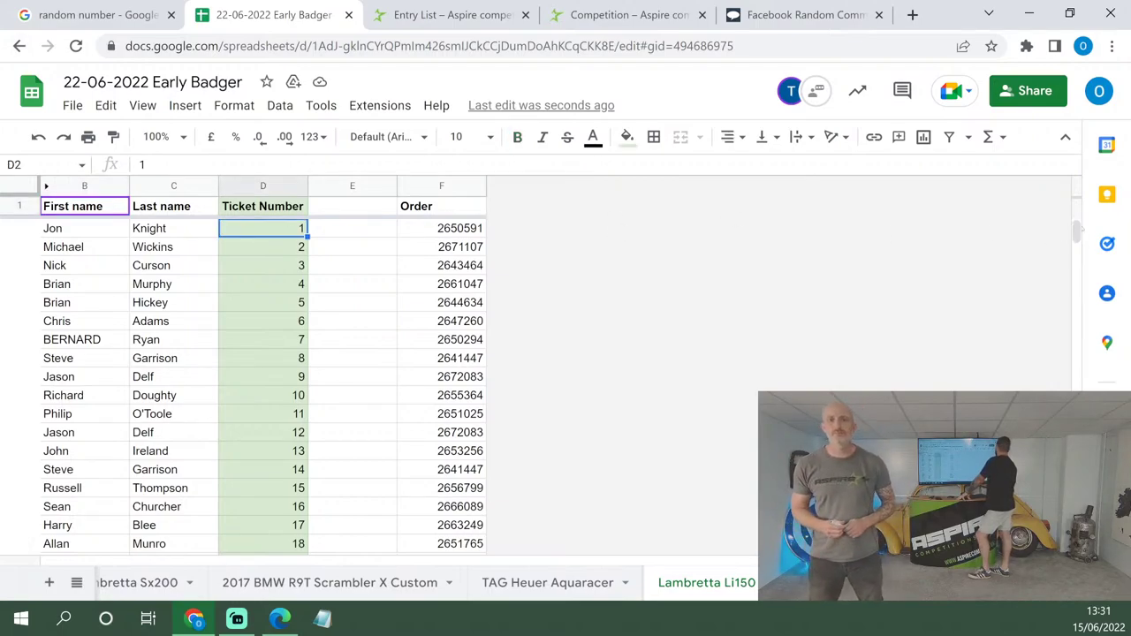
pyautogui.moveTo(1076, 230); pyautogui.dragTo(1077, 552)
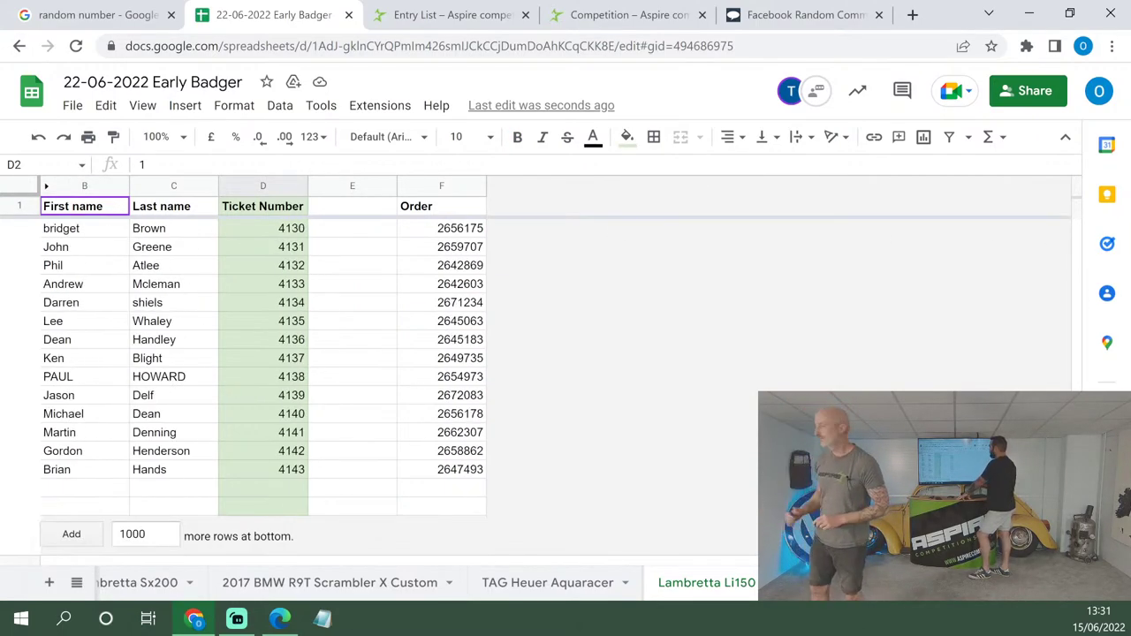
pyautogui.click(126, 15)
# Reset the random number generator by setting both minimum and maximum to 0 and generating a number.
pyautogui.click(518, 274)
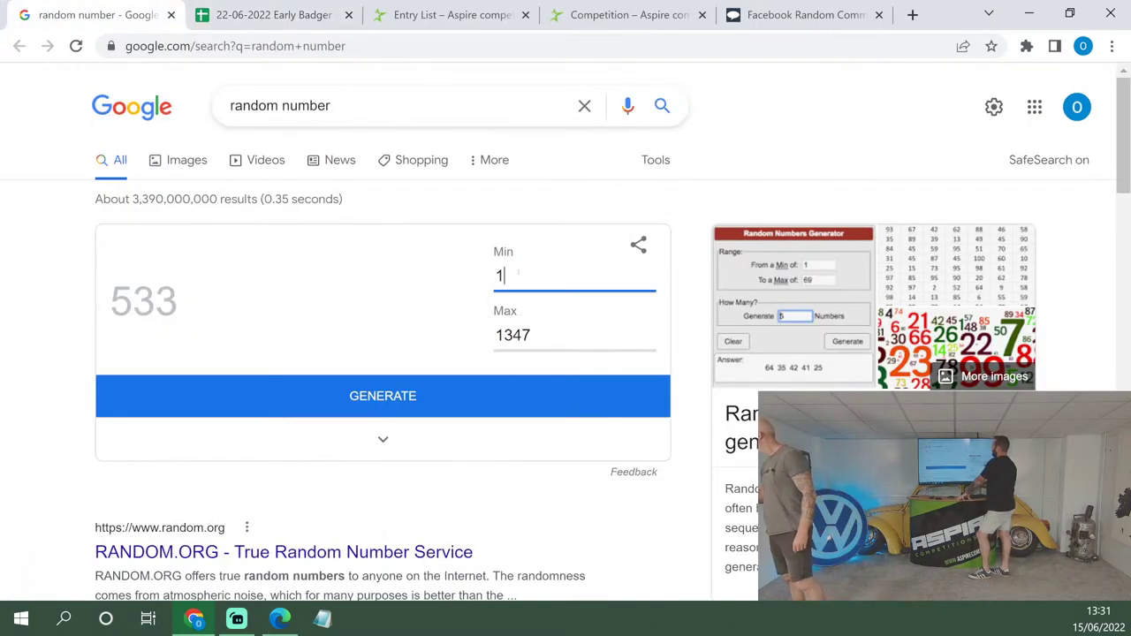
pyautogui.press('BackSpace')
pyautogui.write('0')
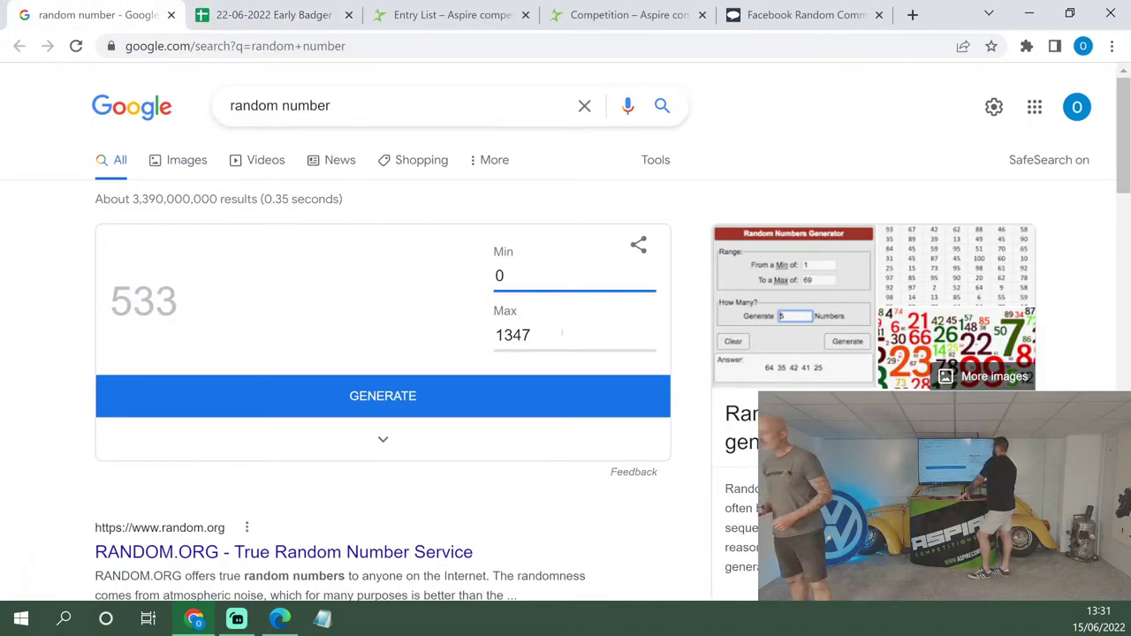
pyautogui.click(562, 334)
pyautogui.press('BackSpace')
pyautogui.press('BackSpace')
pyautogui.press('BackSpace')
pyautogui.press('BackSpace')
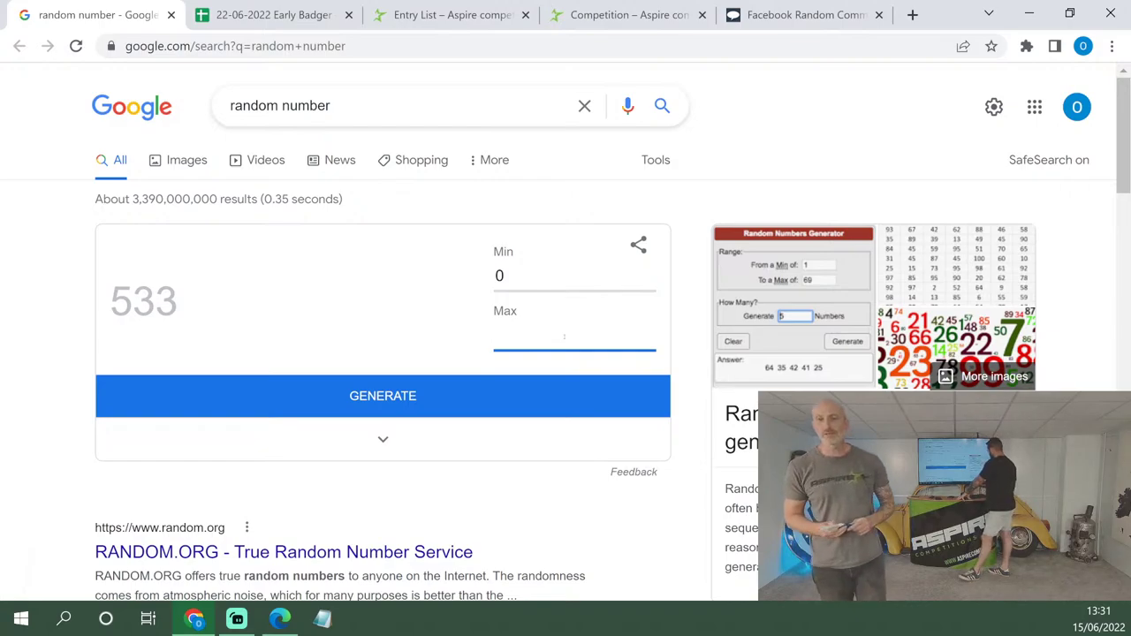
pyautogui.write('0')
pyautogui.click(486, 403)
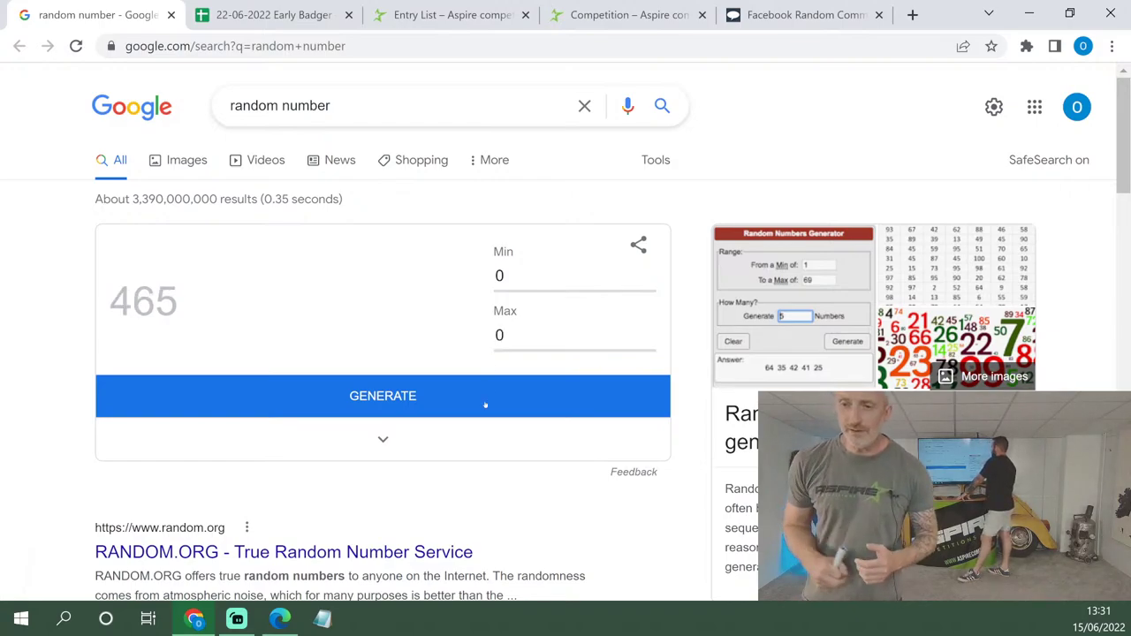
# Draw a random ticket number from 1 to 4143 and return to the Lambretta Li150 sheet.
pyautogui.click(520, 275)
pyautogui.press('BackSpace')
pyautogui.write('1')
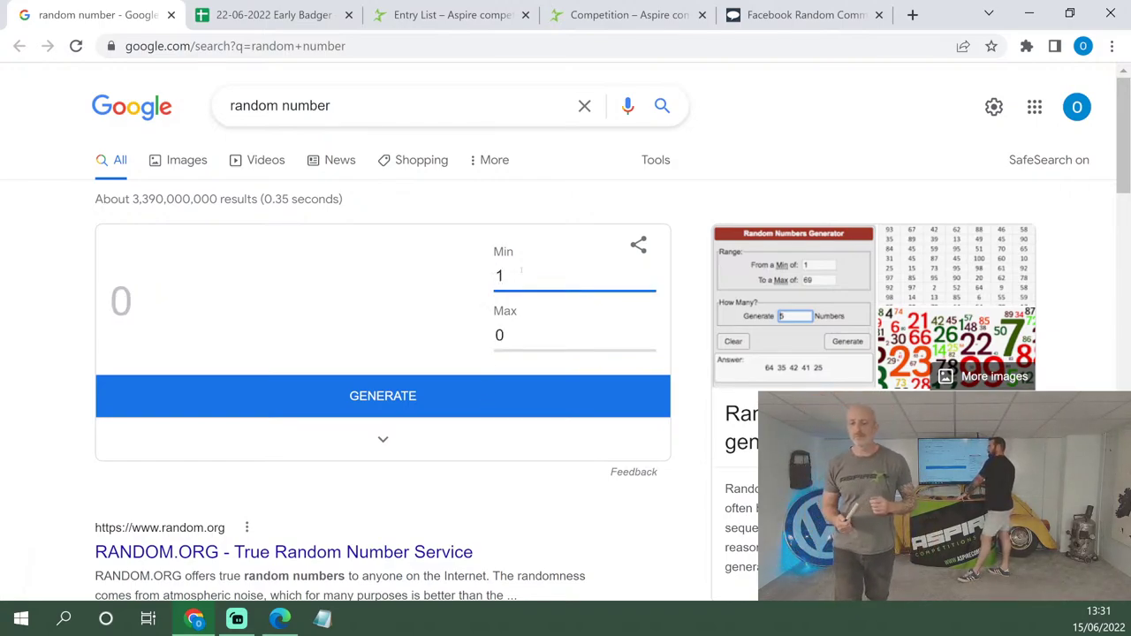
pyautogui.click(513, 333)
pyautogui.press('BackSpace')
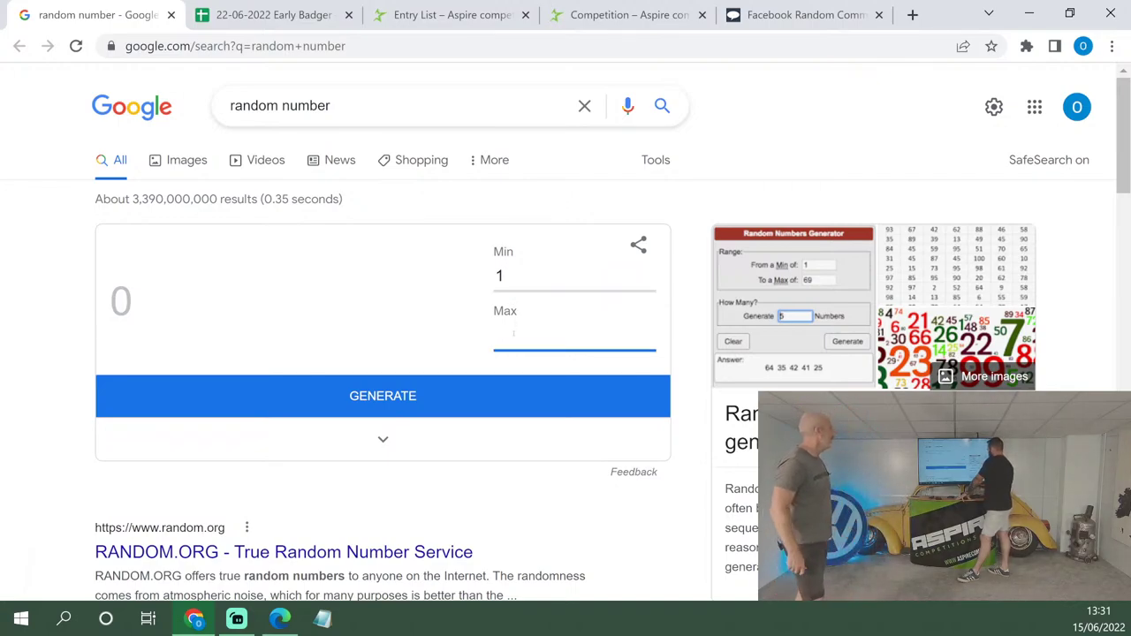
pyautogui.write('4143')
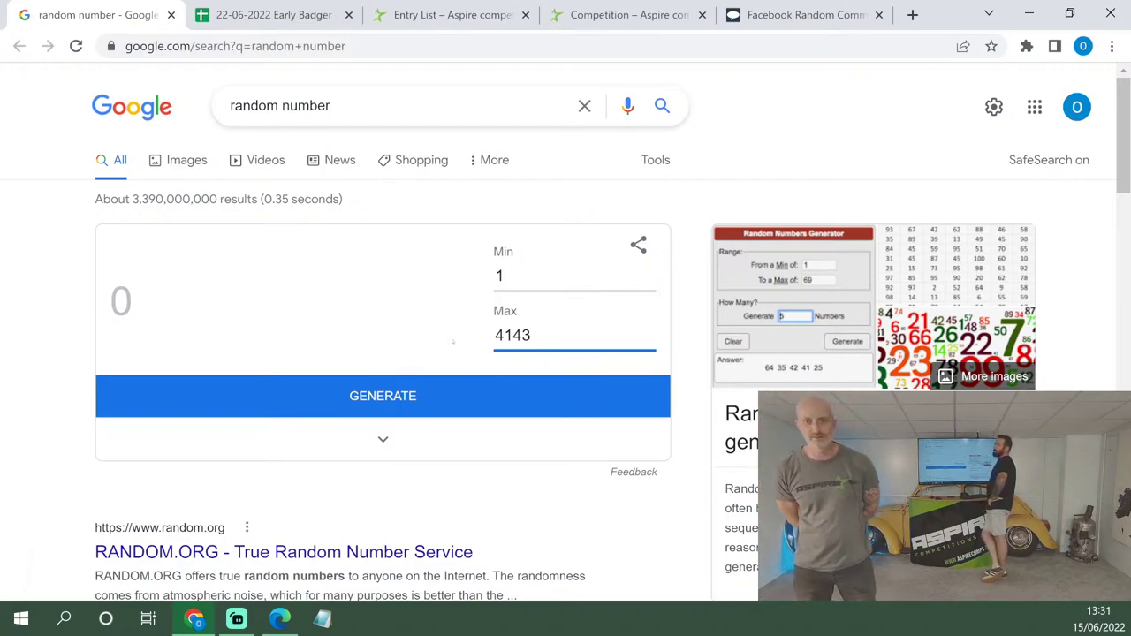
pyautogui.click(451, 398)
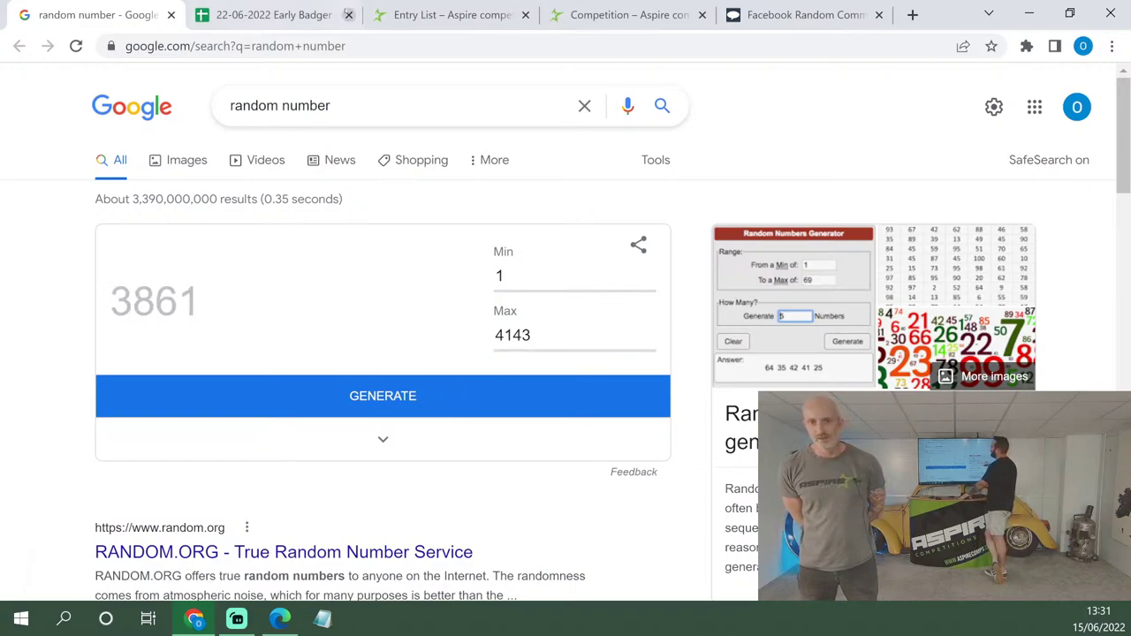
pyautogui.click(274, 15)
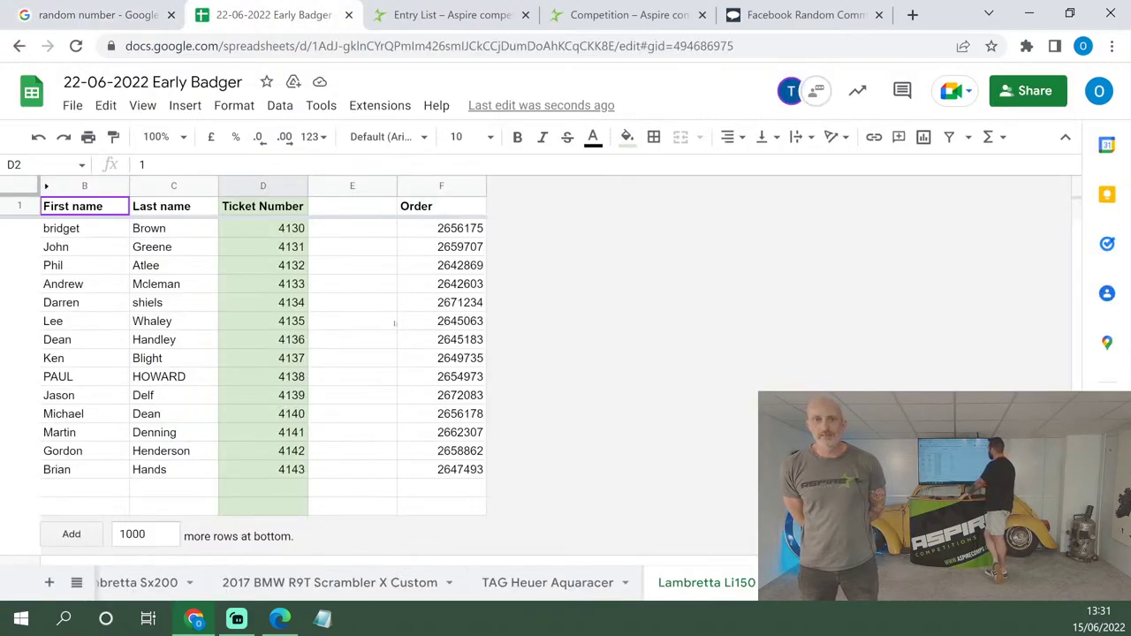
# Find ticket 3861 on the Lambretta Li150 sheet and enter "20 free" in the empty column beside it.
pyautogui.scroll(20, 395, 323)
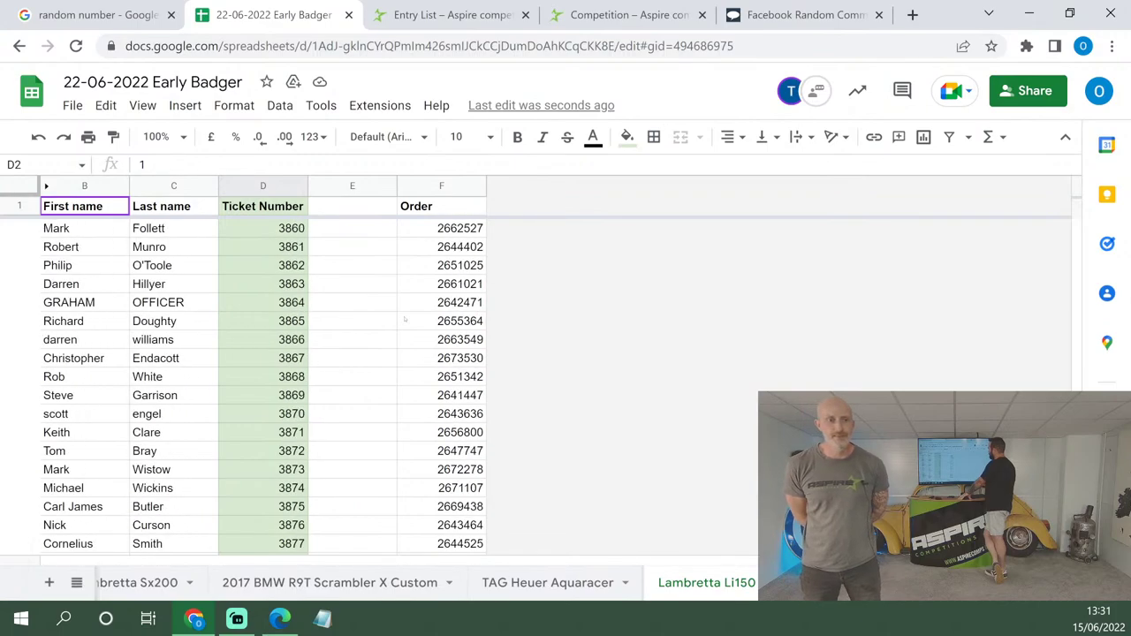
pyautogui.scroll(10, 404, 320)
pyautogui.scroll(-5, 405, 320)
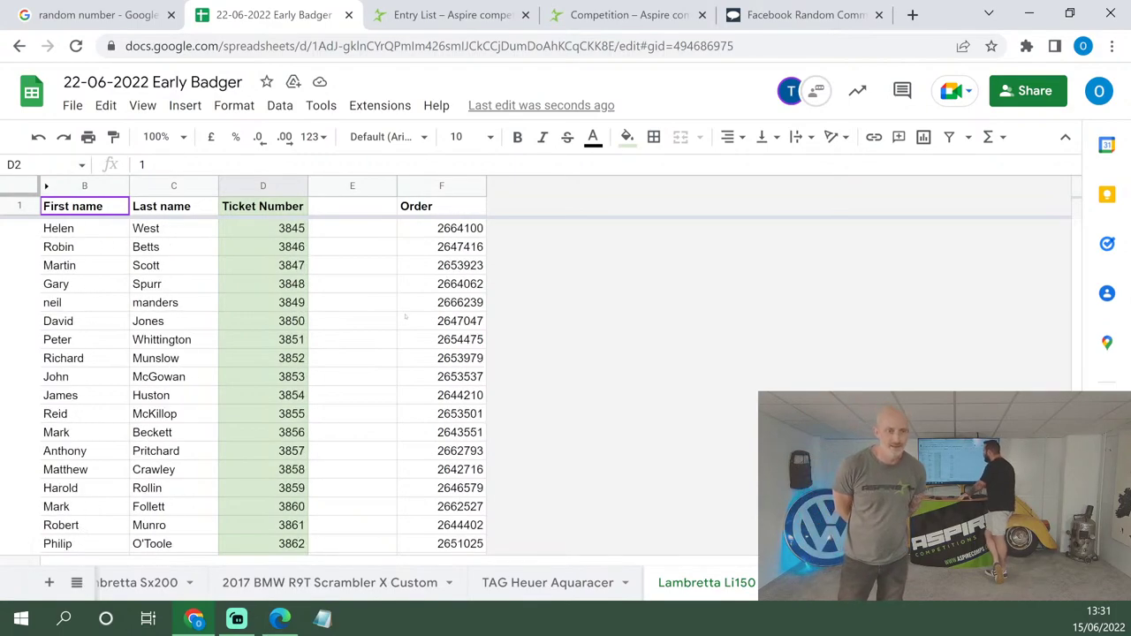
pyautogui.click(343, 522)
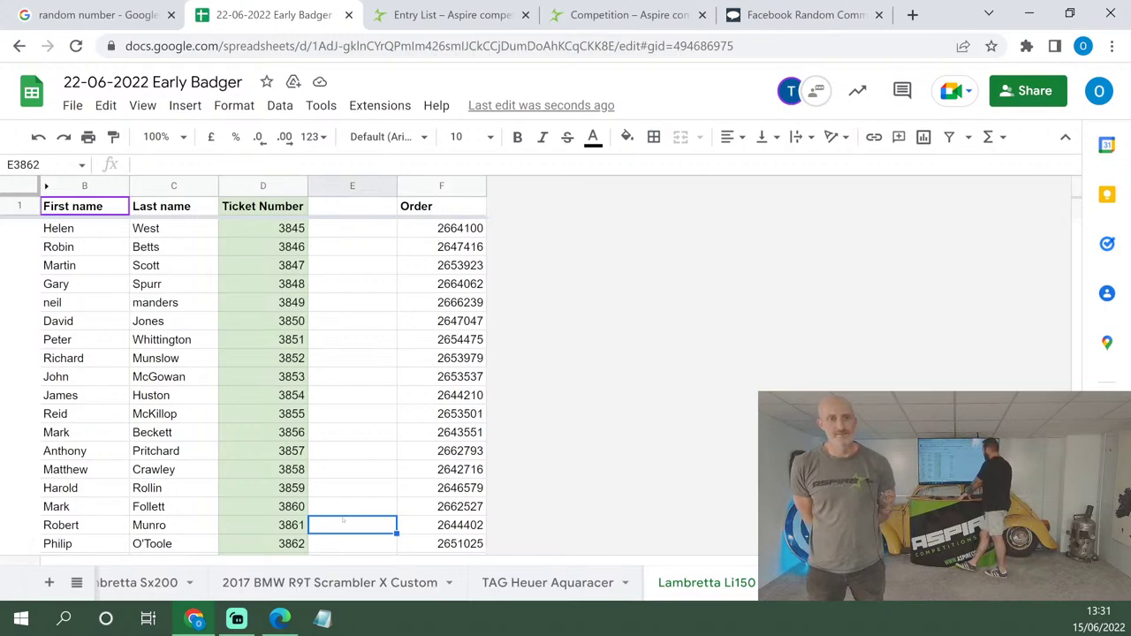
pyautogui.write('20 free')
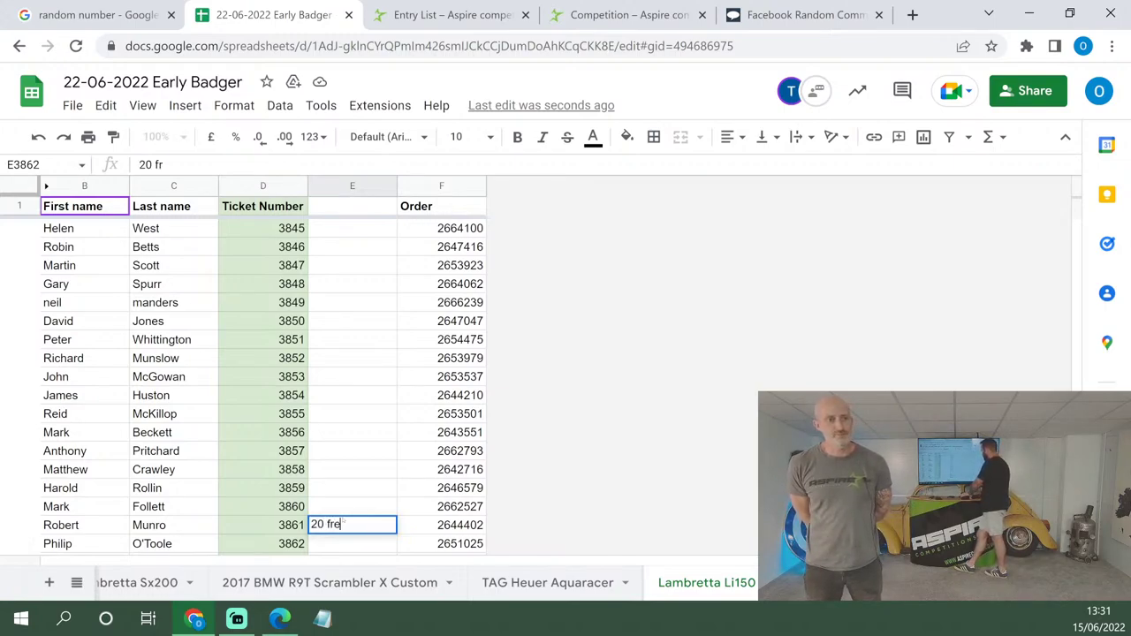
pyautogui.click(326, 346)
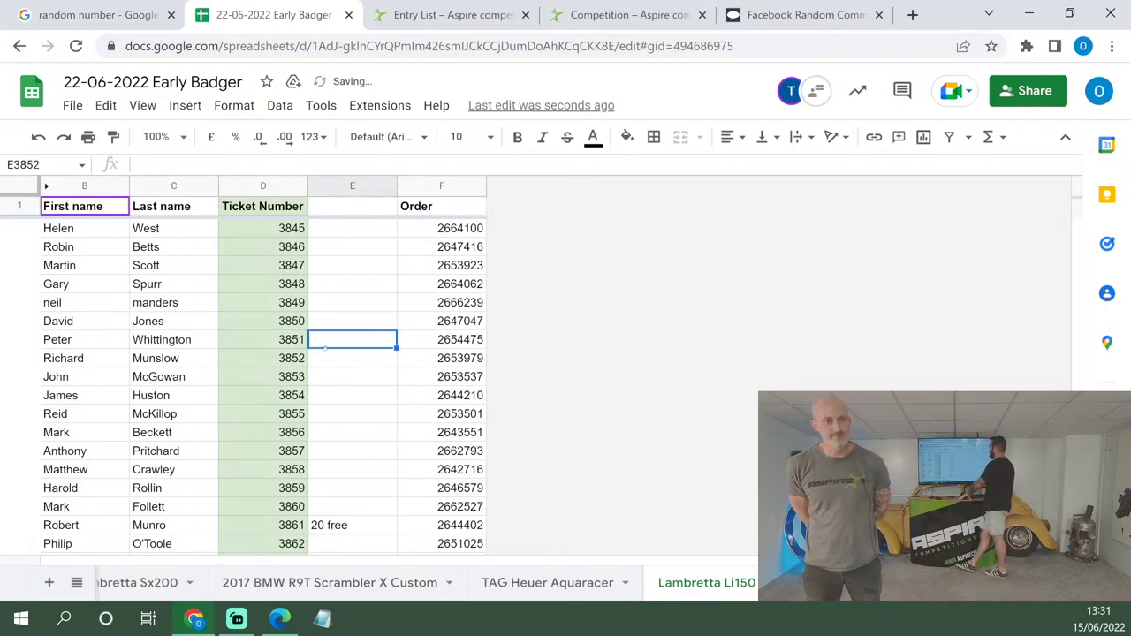
# Draw another random ticket number from 1 to 4143 and go back to the Lambretta Li150 sheet.
pyautogui.click(105, 14)
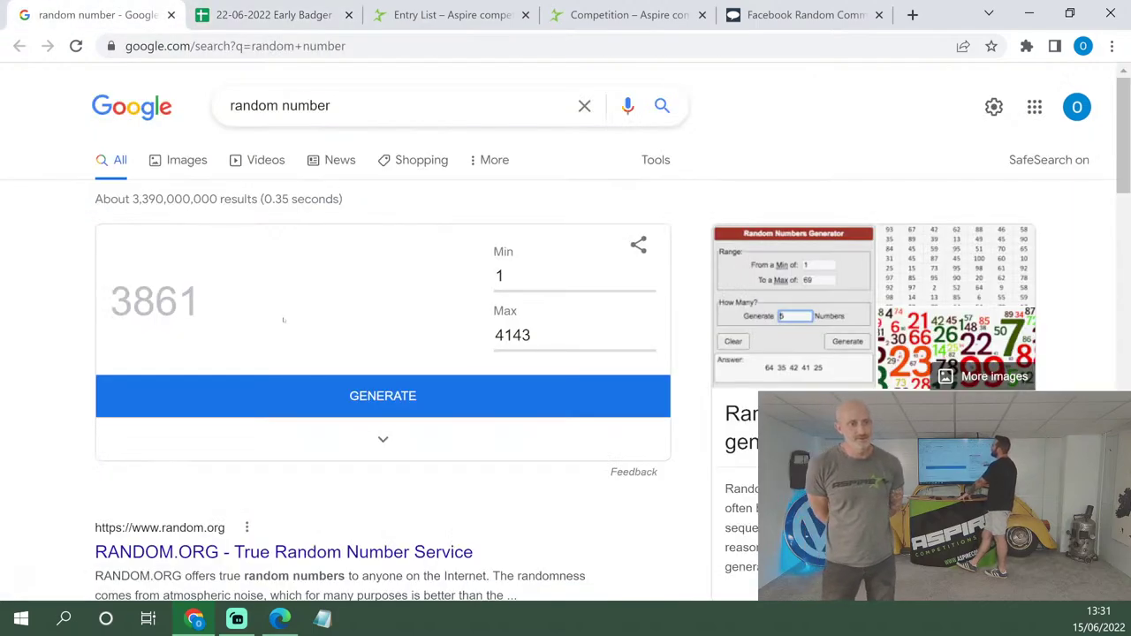
pyautogui.click(299, 394)
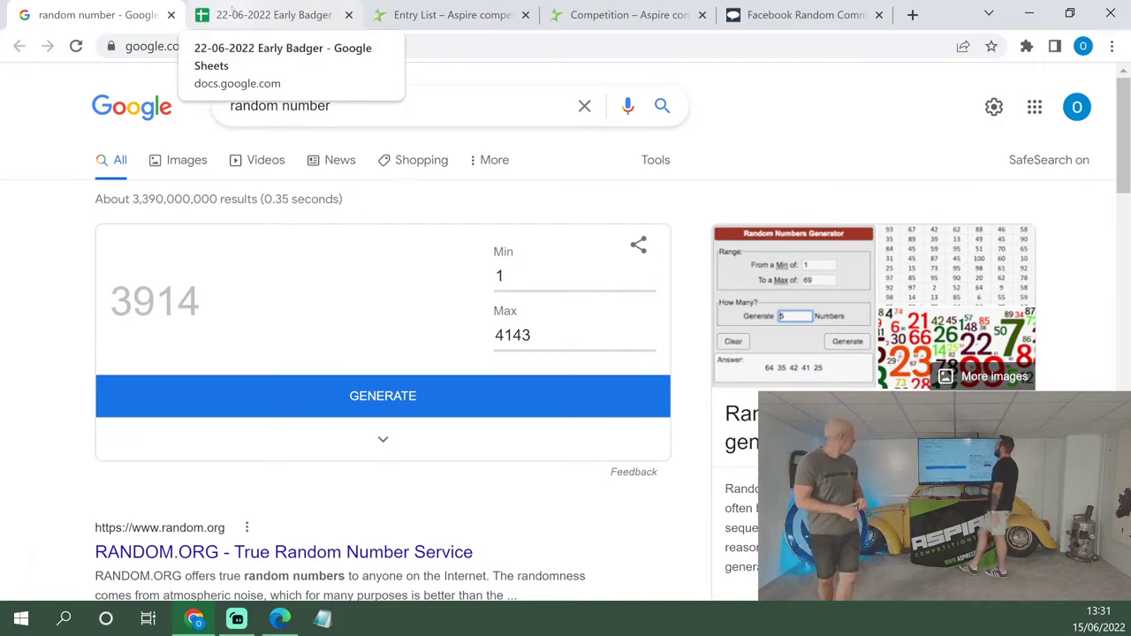
pyautogui.click(231, 10)
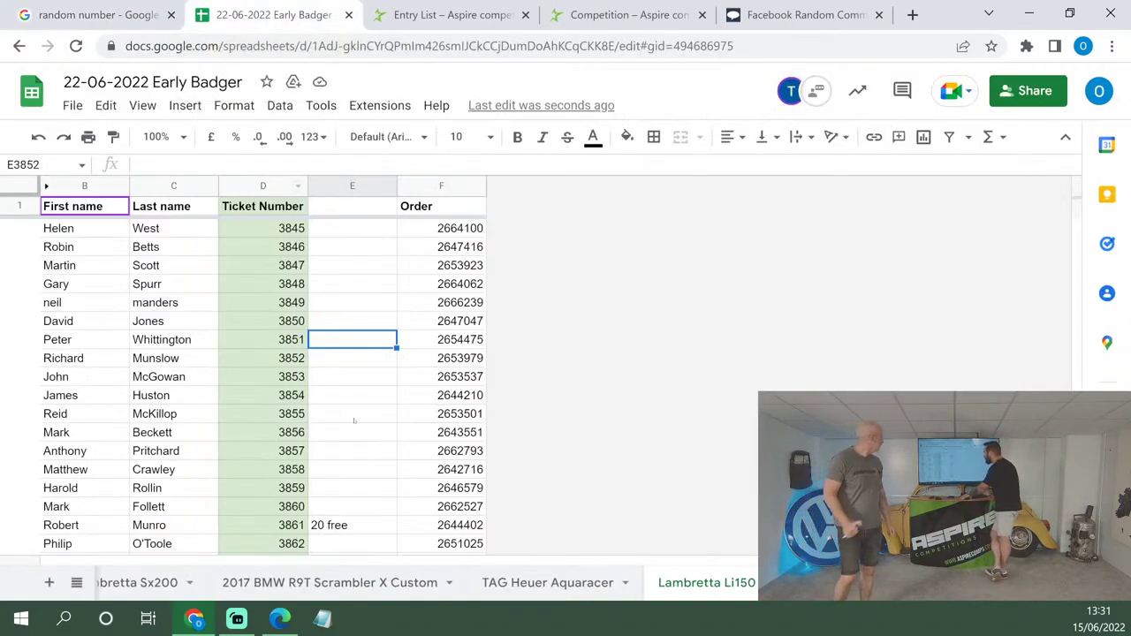
# Find ticket 3914 on the Lambretta Li150 sheet and enter "15 free" in the empty column beside it.
pyautogui.scroll(-10, 354, 419)
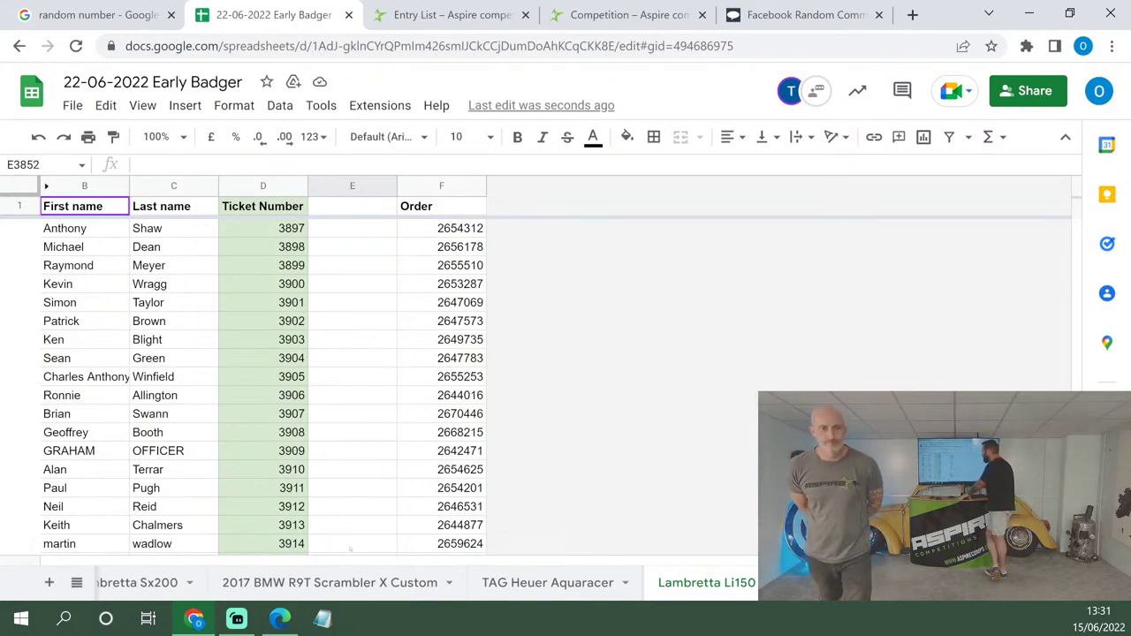
pyautogui.click(351, 545)
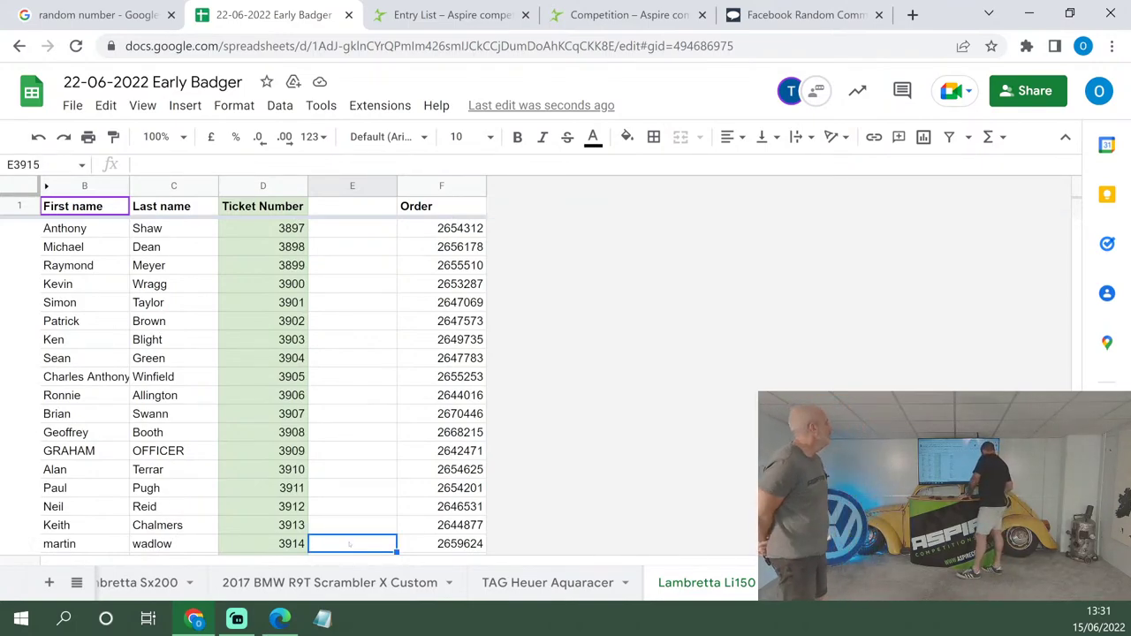
pyautogui.write('15 free')
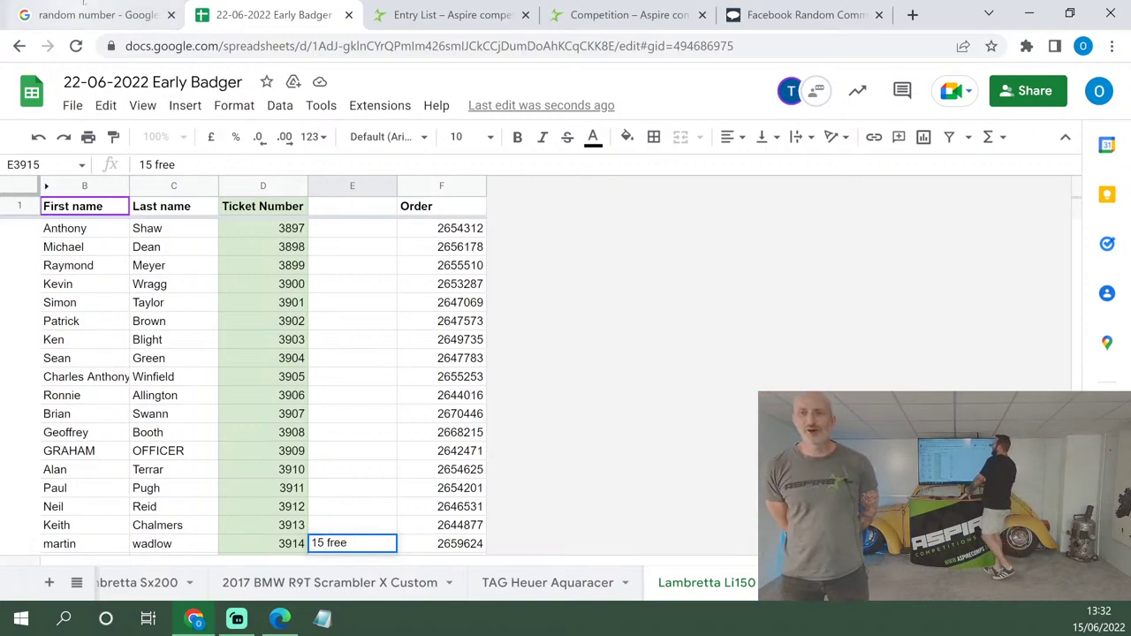
# Draw one more random ticket number from 1 to 4143 and reopen the Lambretta Li150 sheet.
pyautogui.click(97, 15)
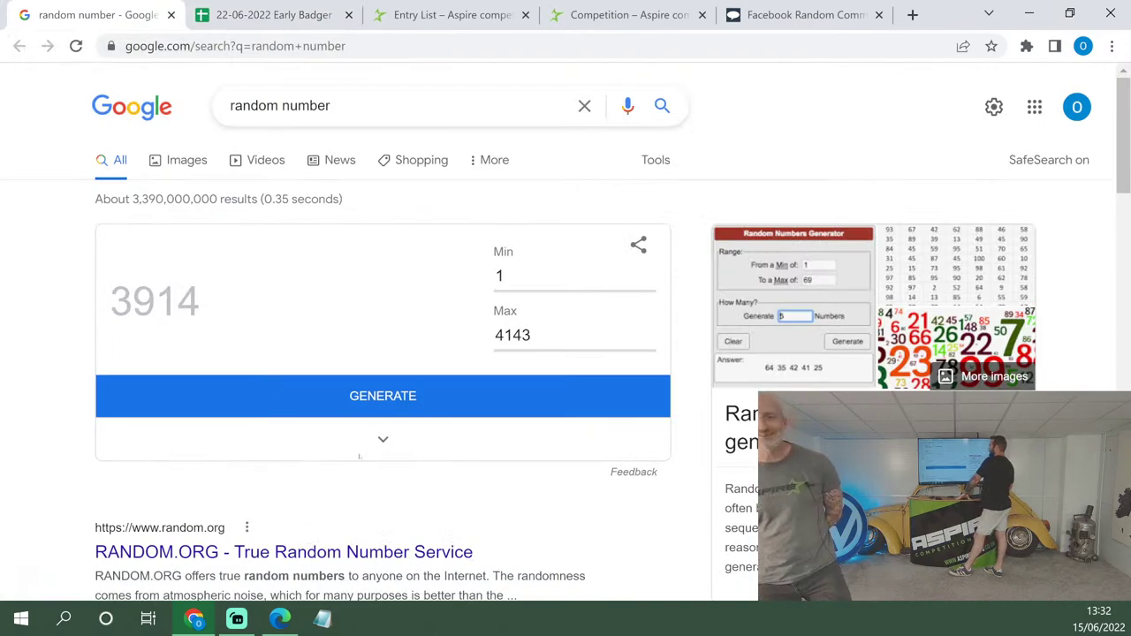
pyautogui.click(383, 396)
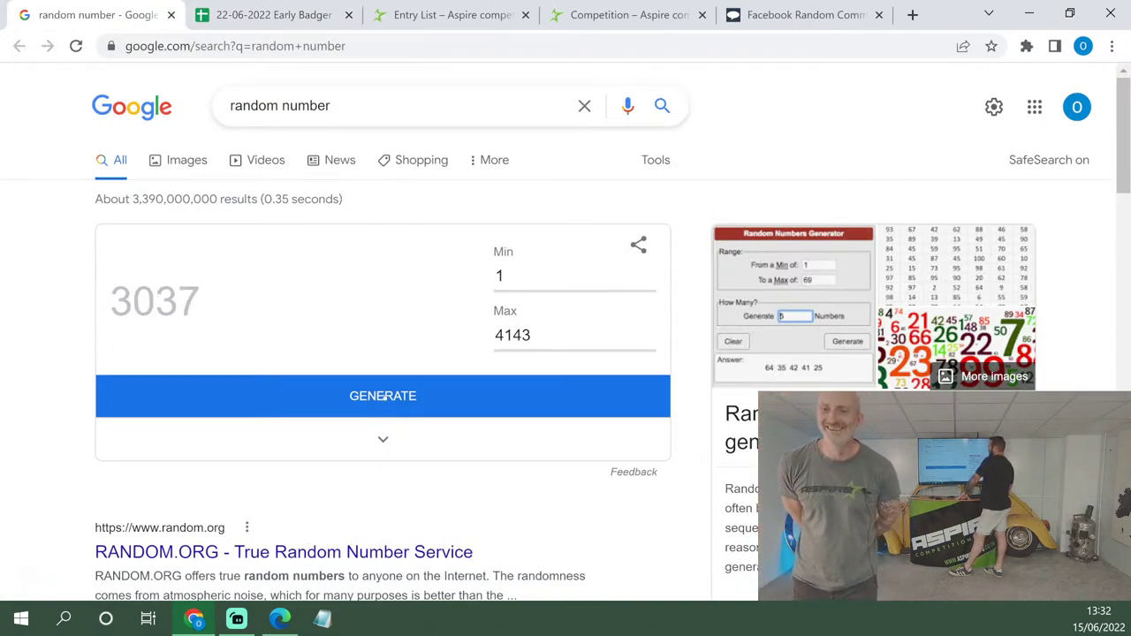
pyautogui.click(270, 15)
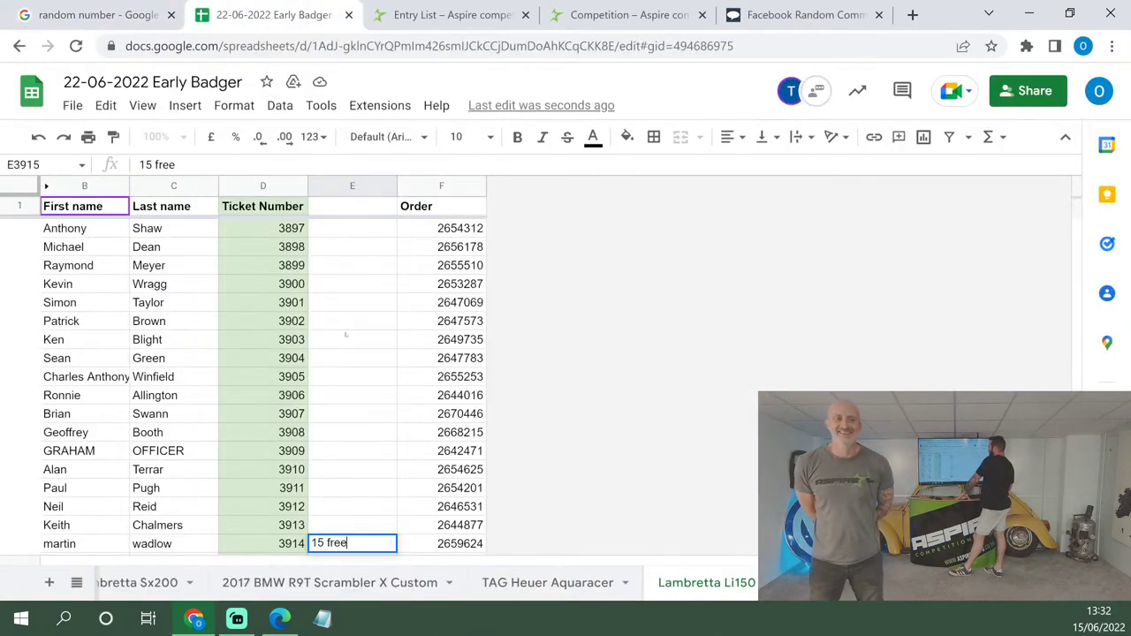
# Find ticket 2522 on the Lambretta Li150 sheet, check it against the drawn number, and enter "10 free" in the empty column beside it.
pyautogui.scroll(15, 265, 380)
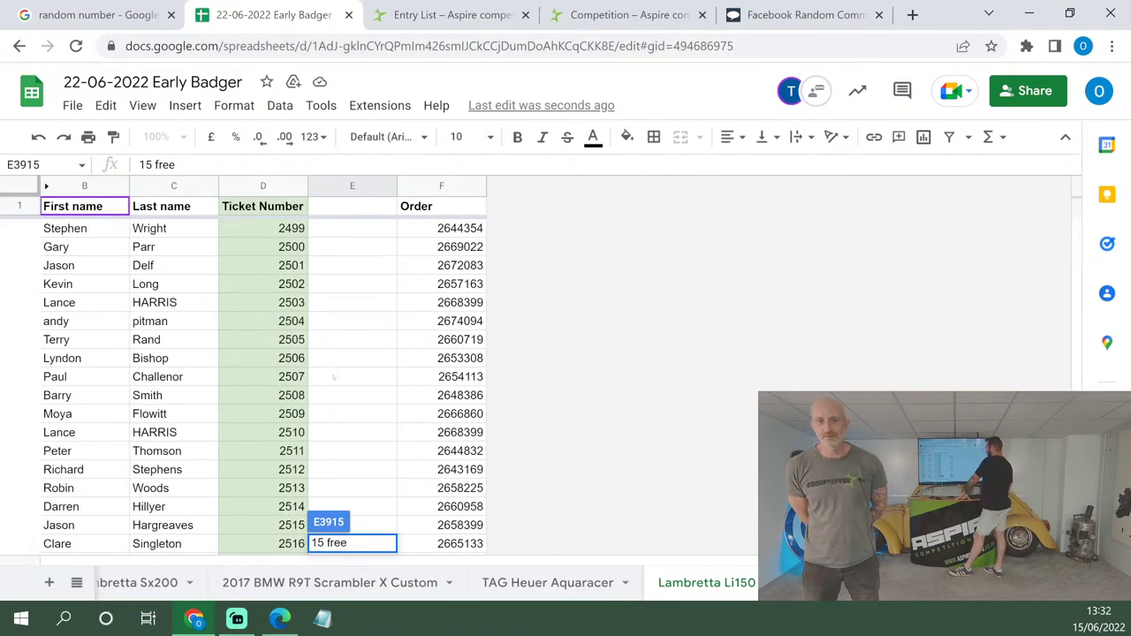
pyautogui.scroll(-5, 370, 386)
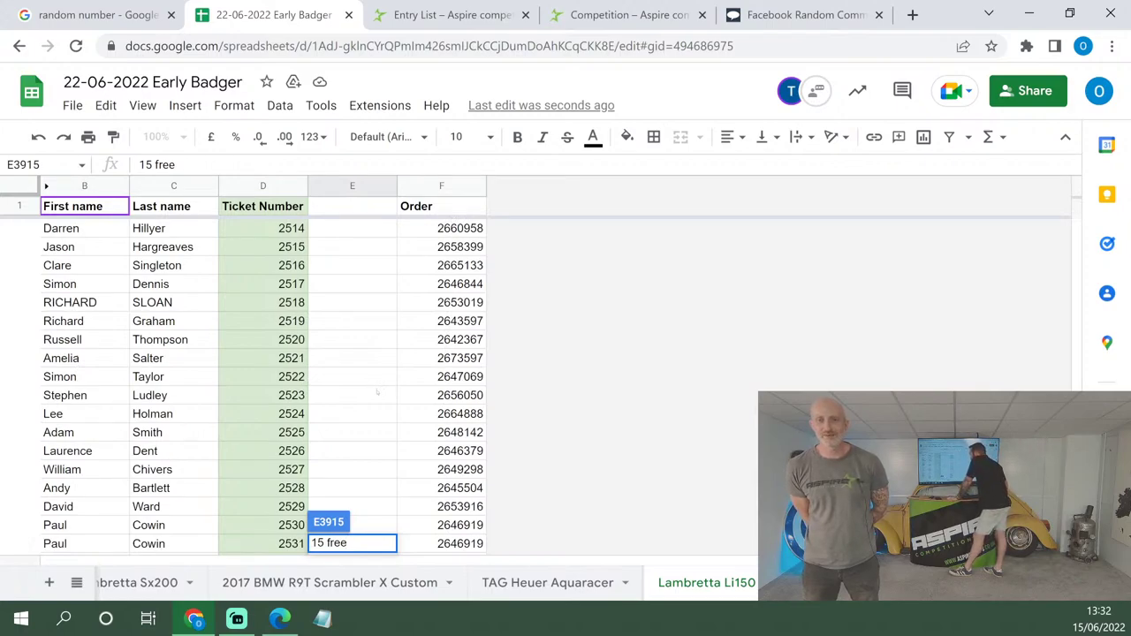
pyautogui.click(442, 487)
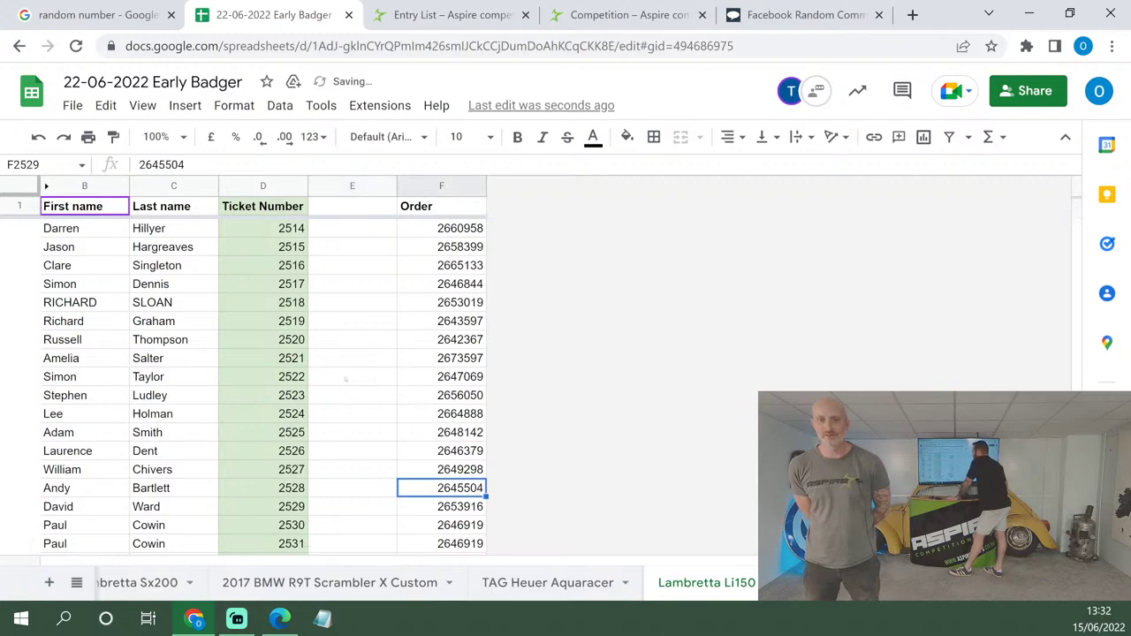
pyautogui.click(148, 9)
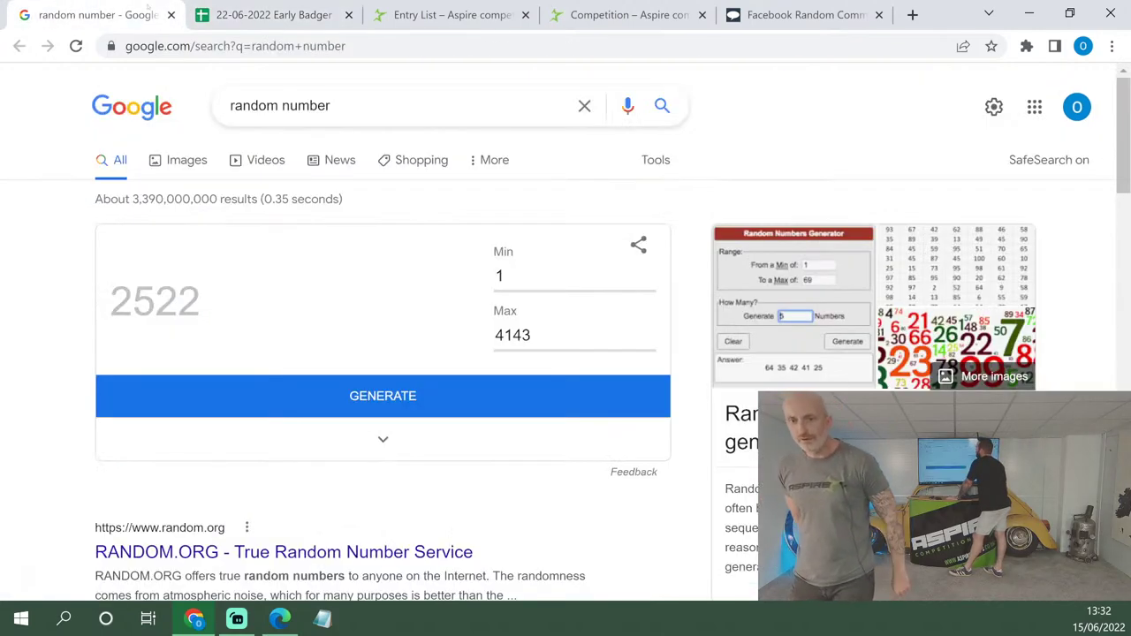
pyautogui.click(265, 14)
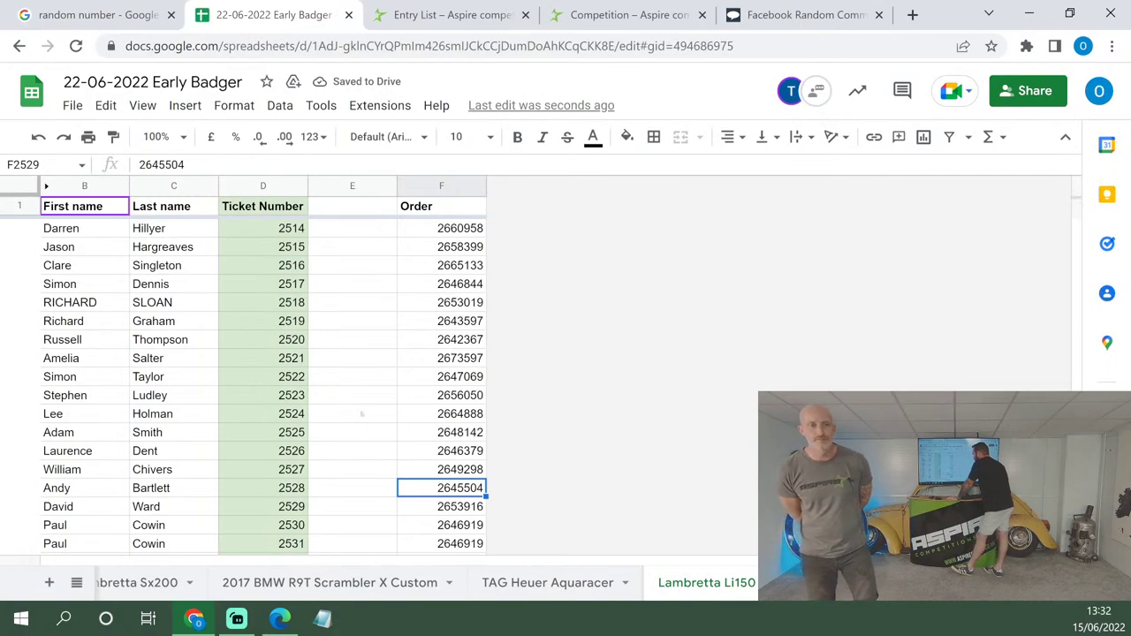
pyautogui.click(352, 376)
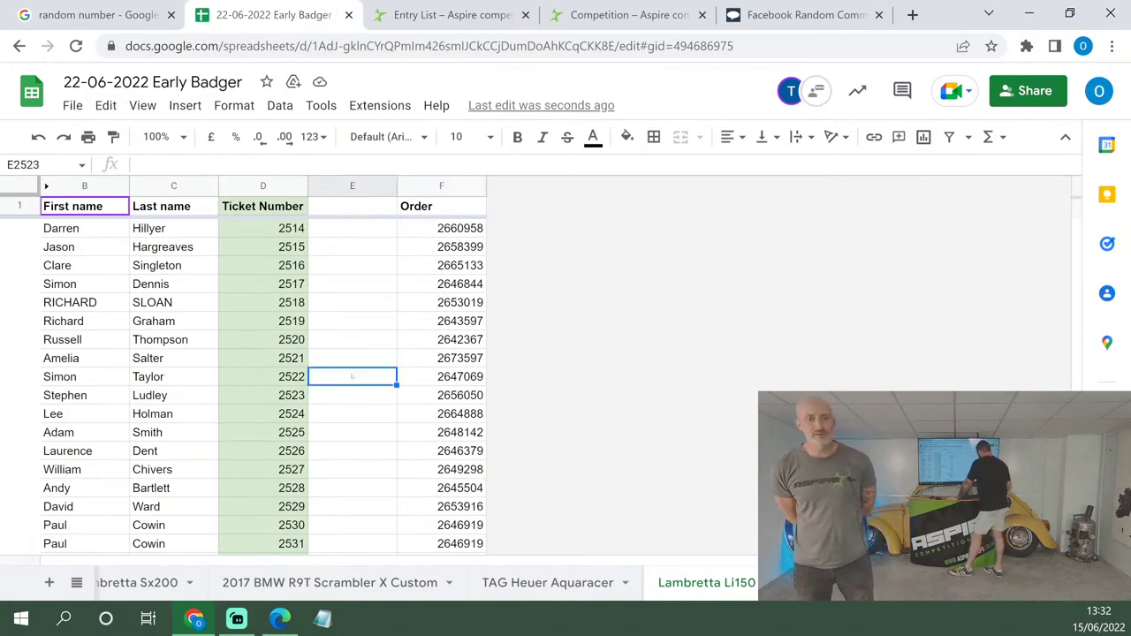
pyautogui.write('10 free')
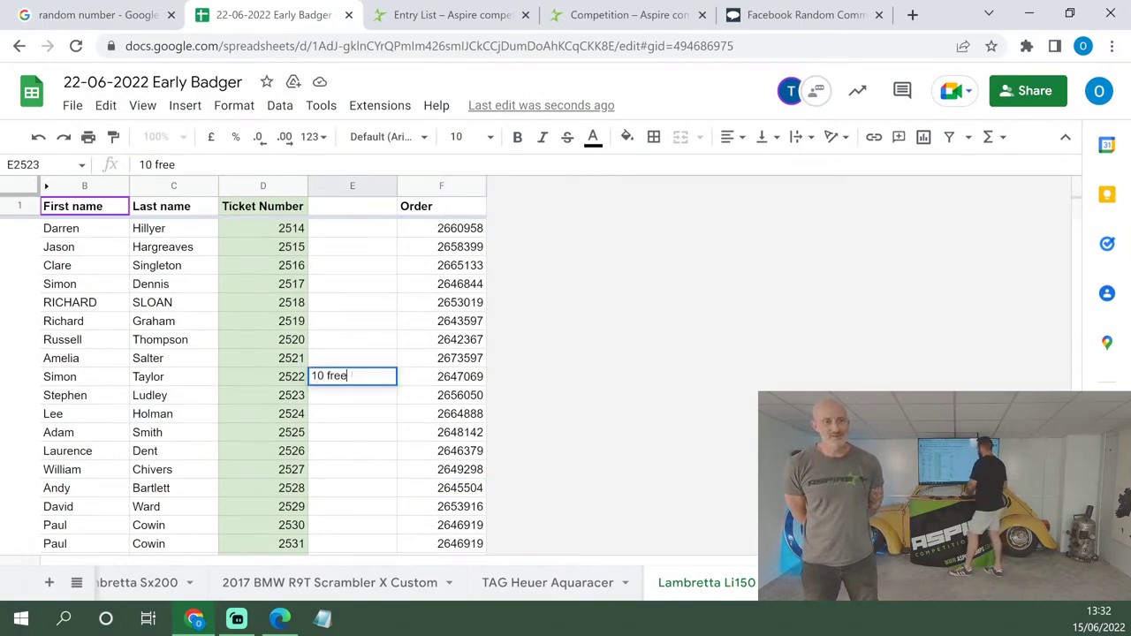
pyautogui.click(347, 419)
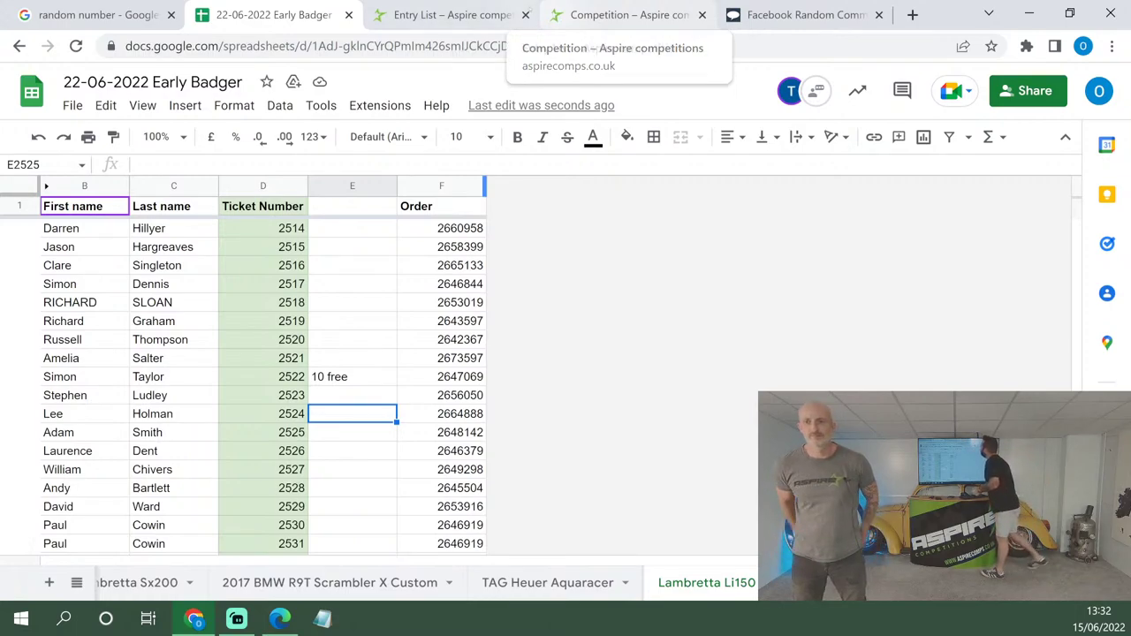
# Open the 2020 Copper Bronze van competition on the Aspire Competitions website and view two of the van's interior photos.
pyautogui.click(601, 15)
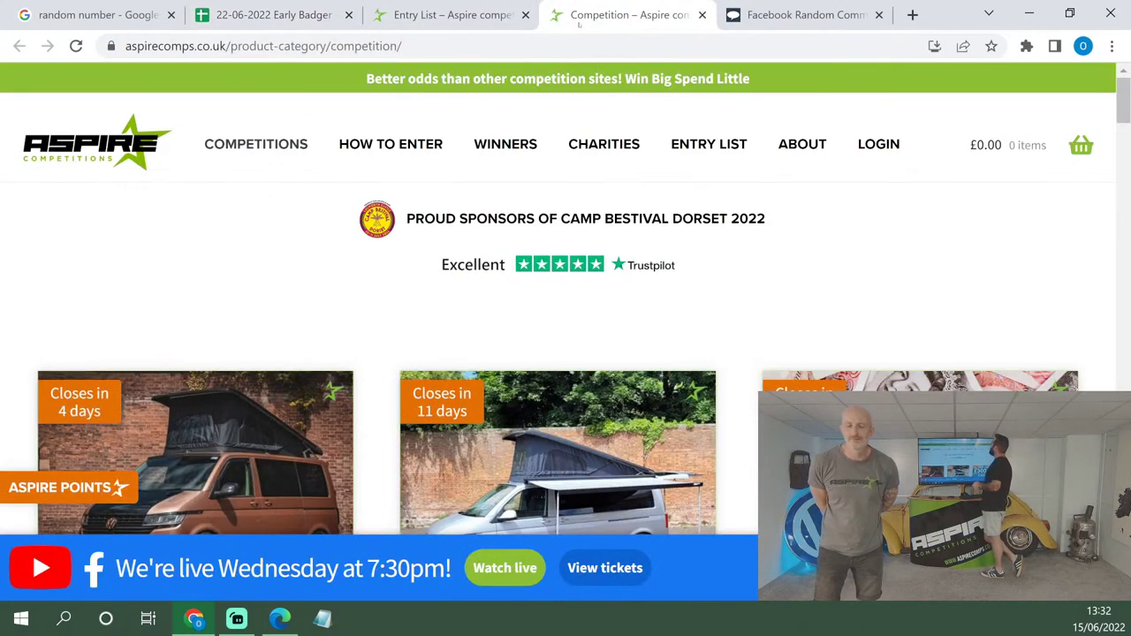
pyautogui.scroll(-5, 555, 328)
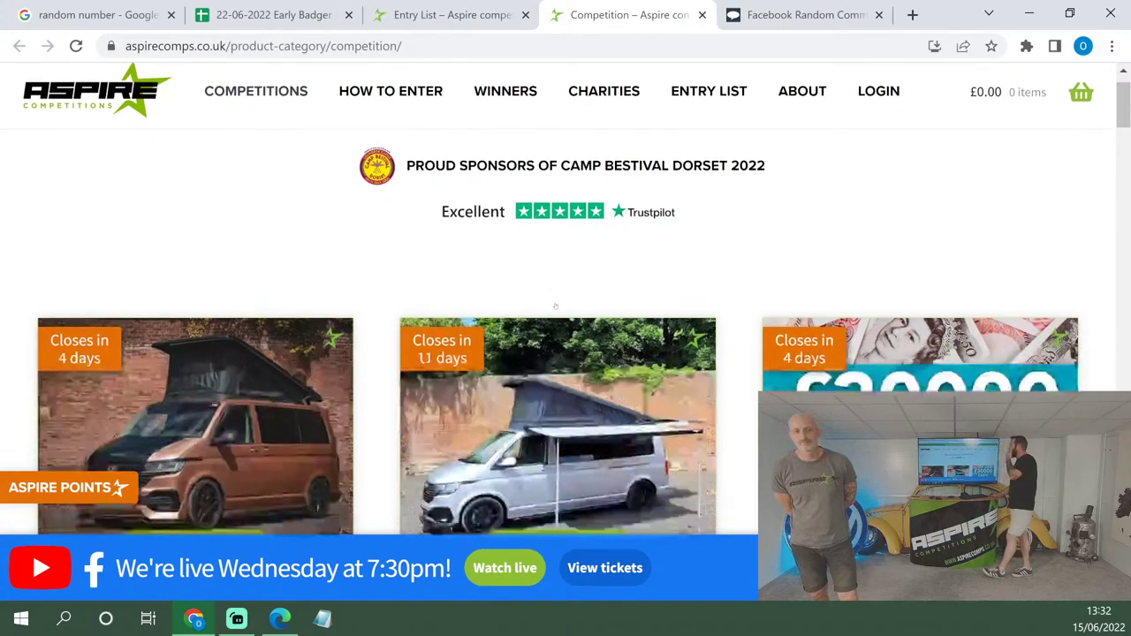
pyautogui.scroll(3, 308, 382)
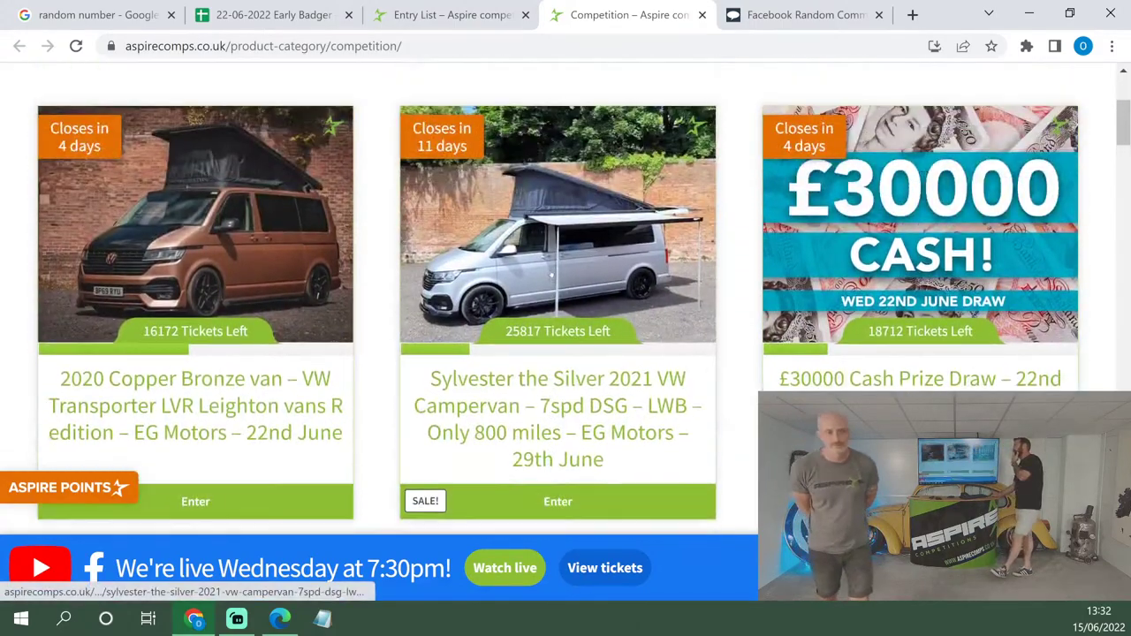
pyautogui.click(134, 267)
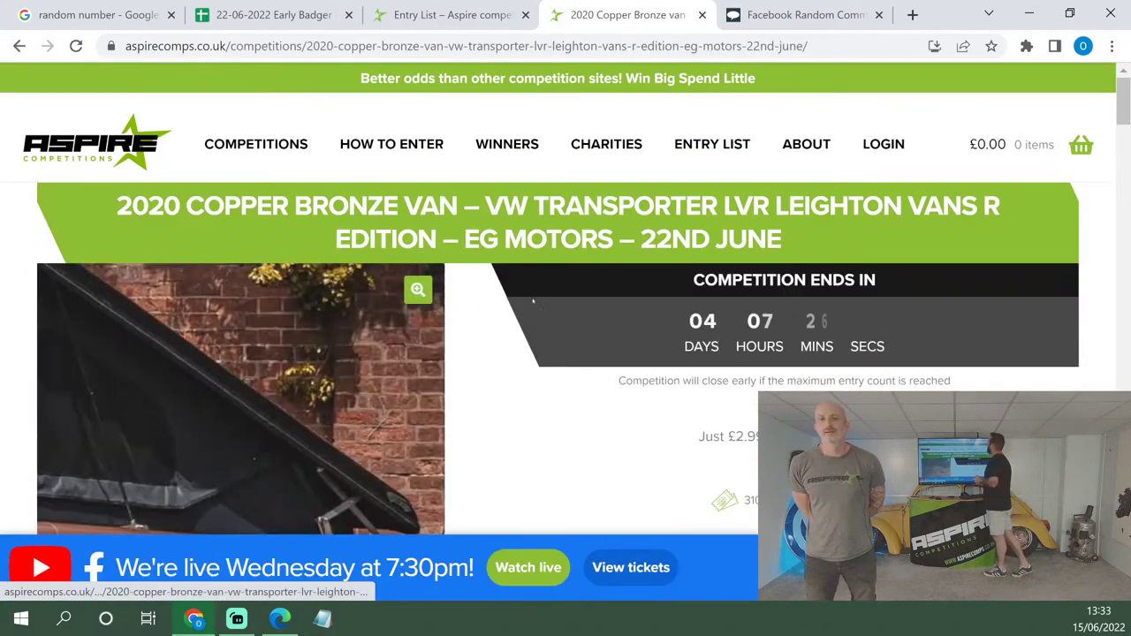
pyautogui.scroll(-1, 663, 423)
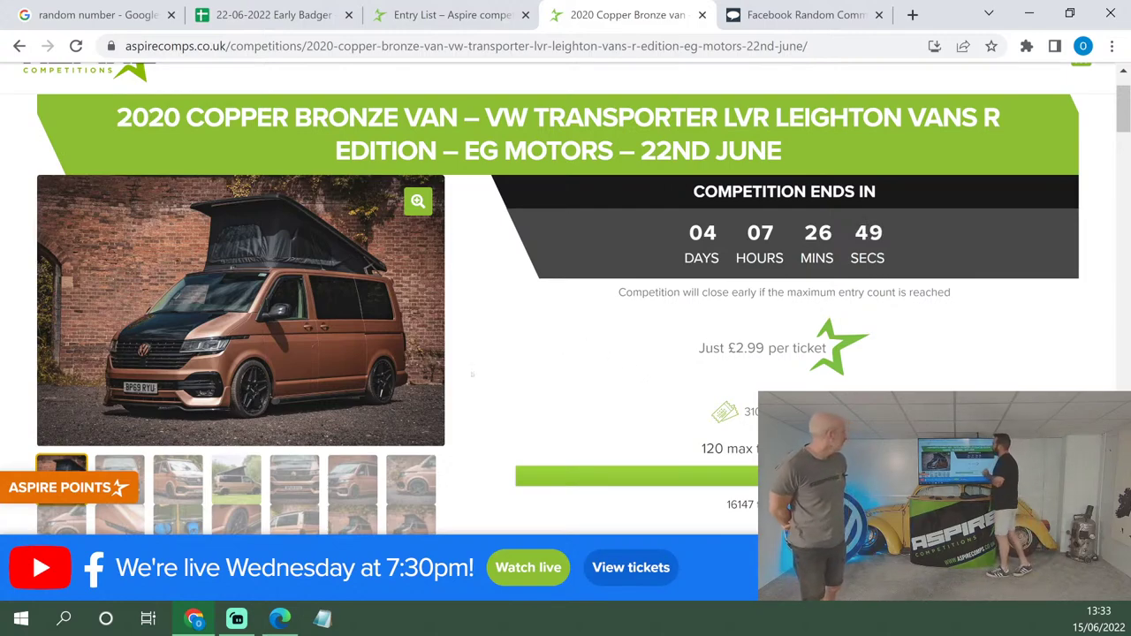
pyautogui.scroll(-2, 472, 374)
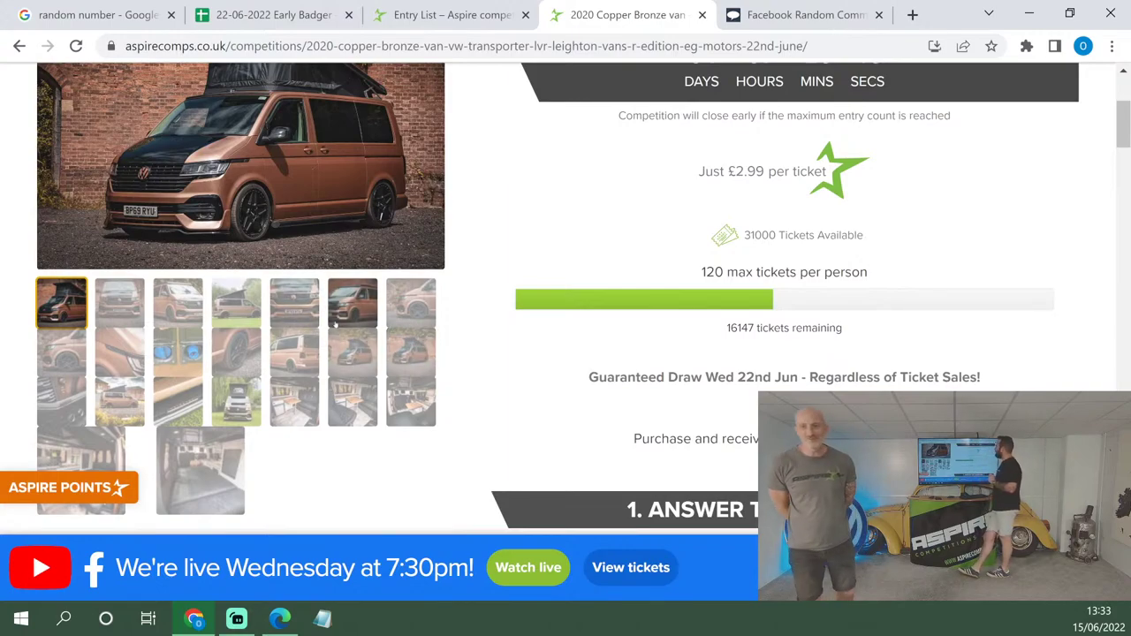
pyautogui.scroll(1, 448, 284)
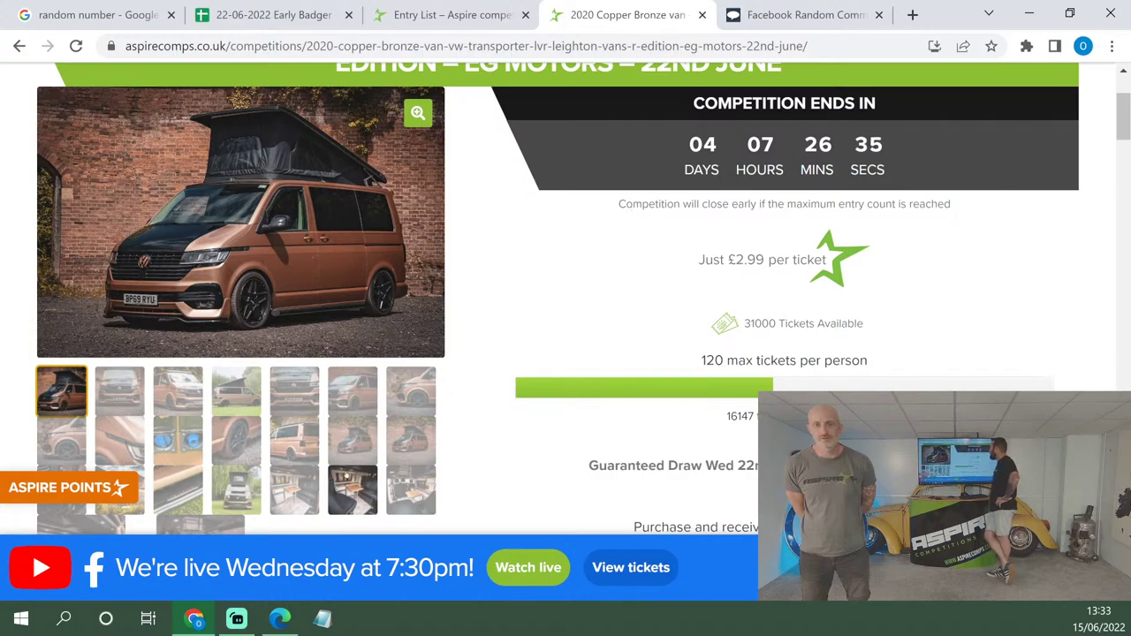
pyautogui.click(353, 490)
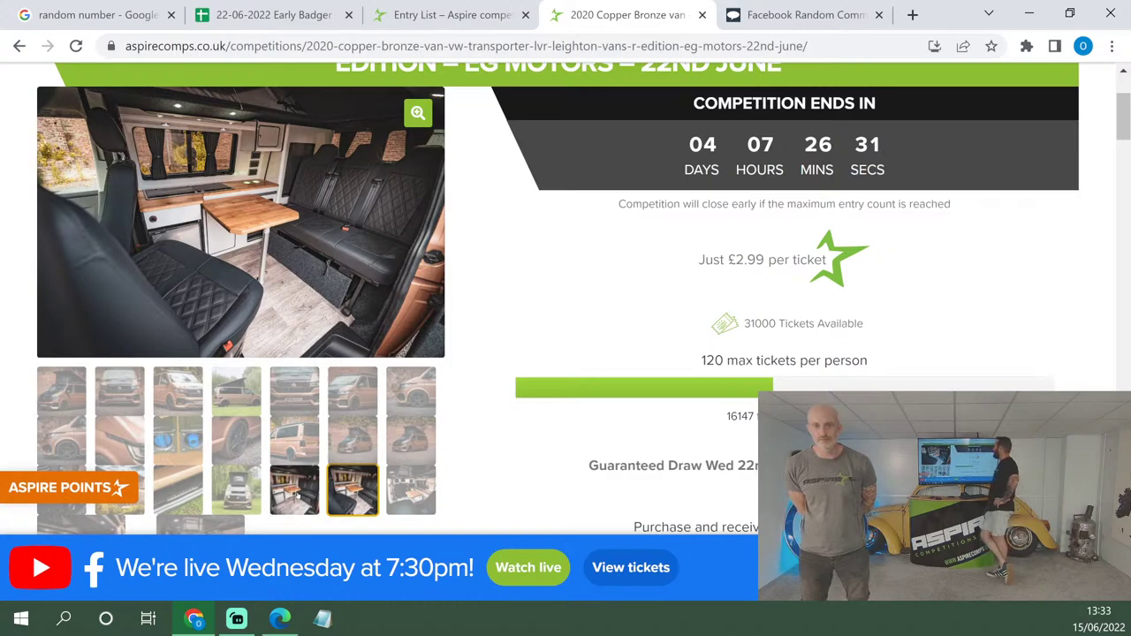
pyautogui.click(296, 493)
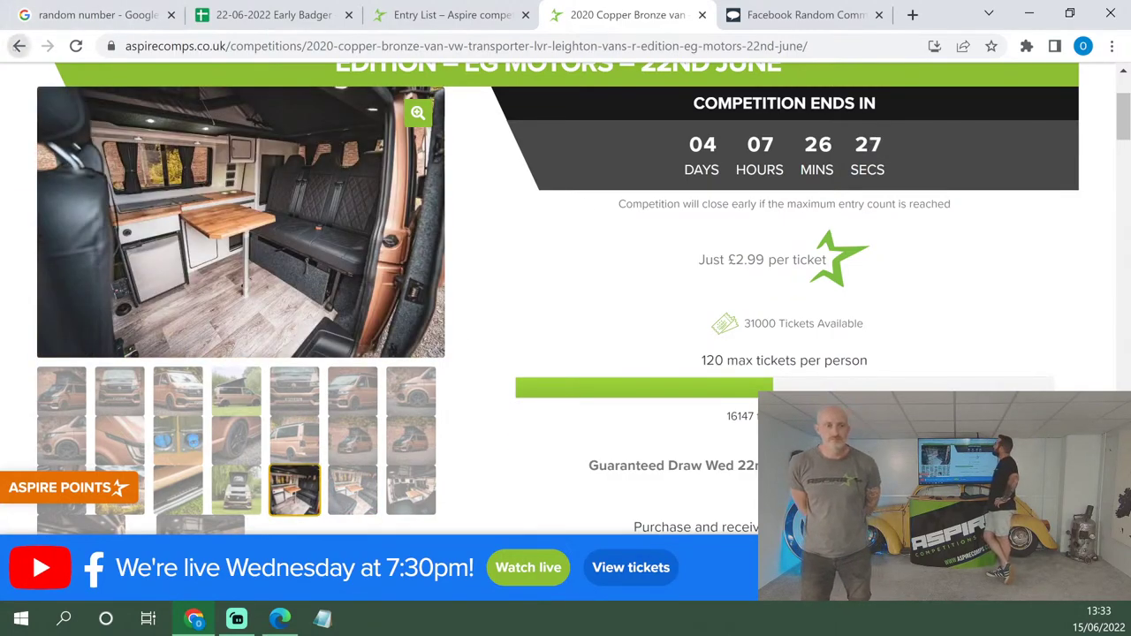
# Return to the competitions list and look through the other draws down to the DeWalt tool and garden bundle.
pyautogui.click(18, 46)
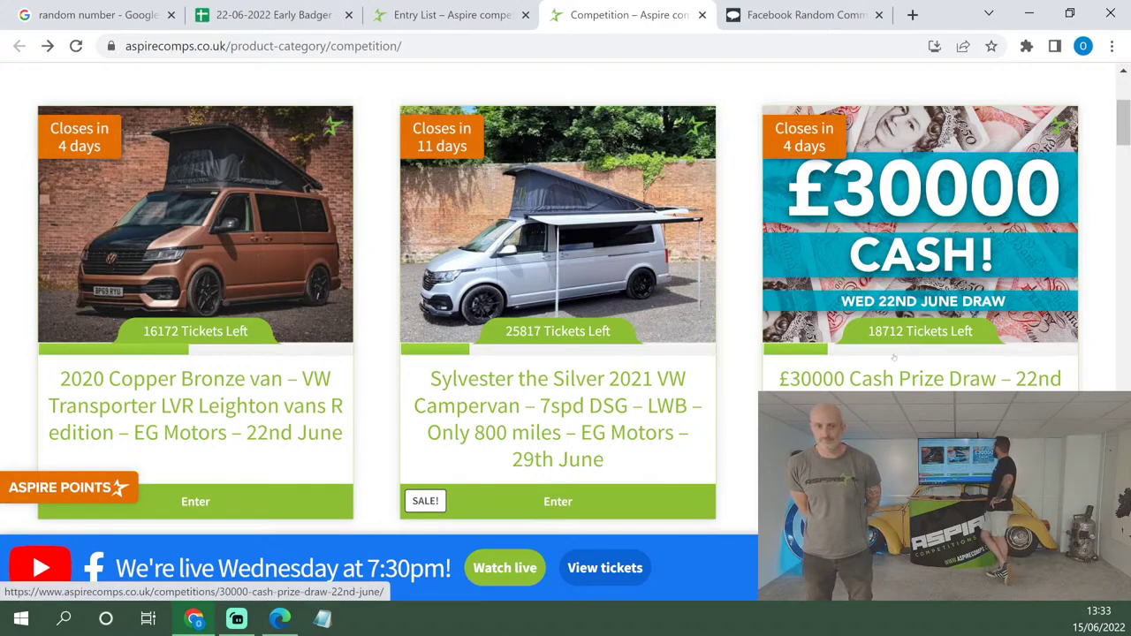
pyautogui.scroll(-3, 892, 355)
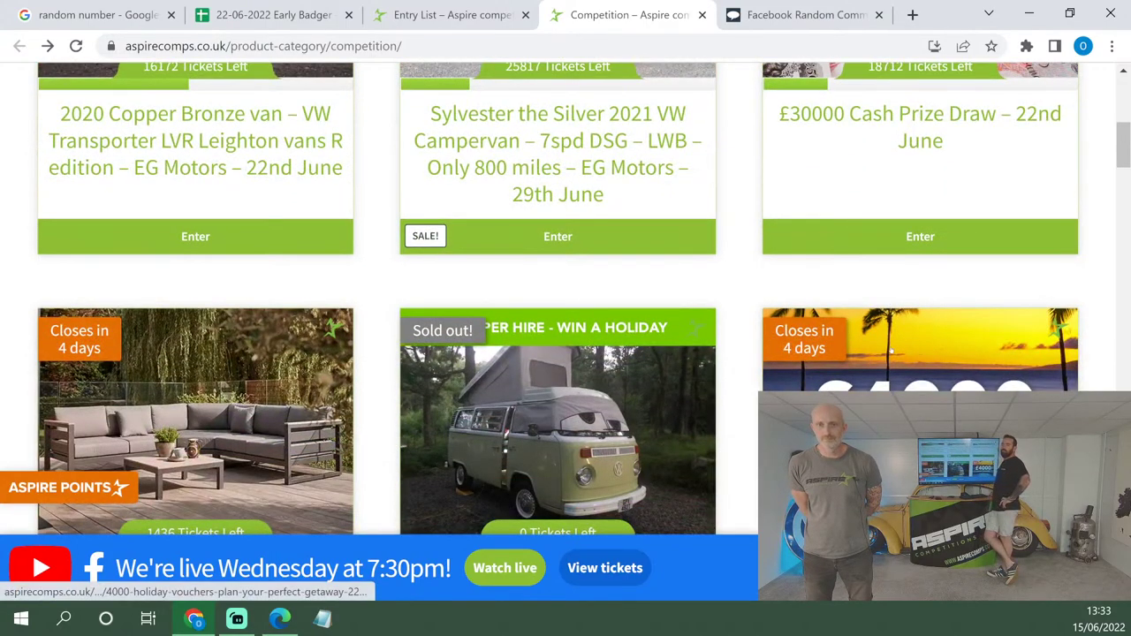
pyautogui.scroll(-3, 882, 309)
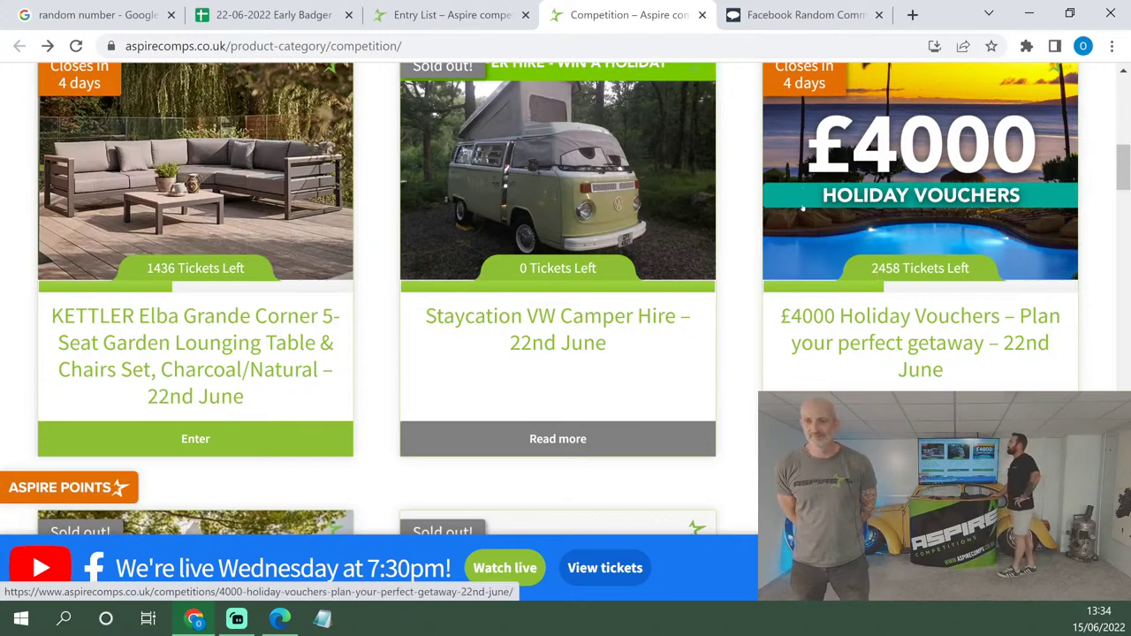
pyautogui.scroll(-2, 806, 208)
pyautogui.scroll(-1, 870, 327)
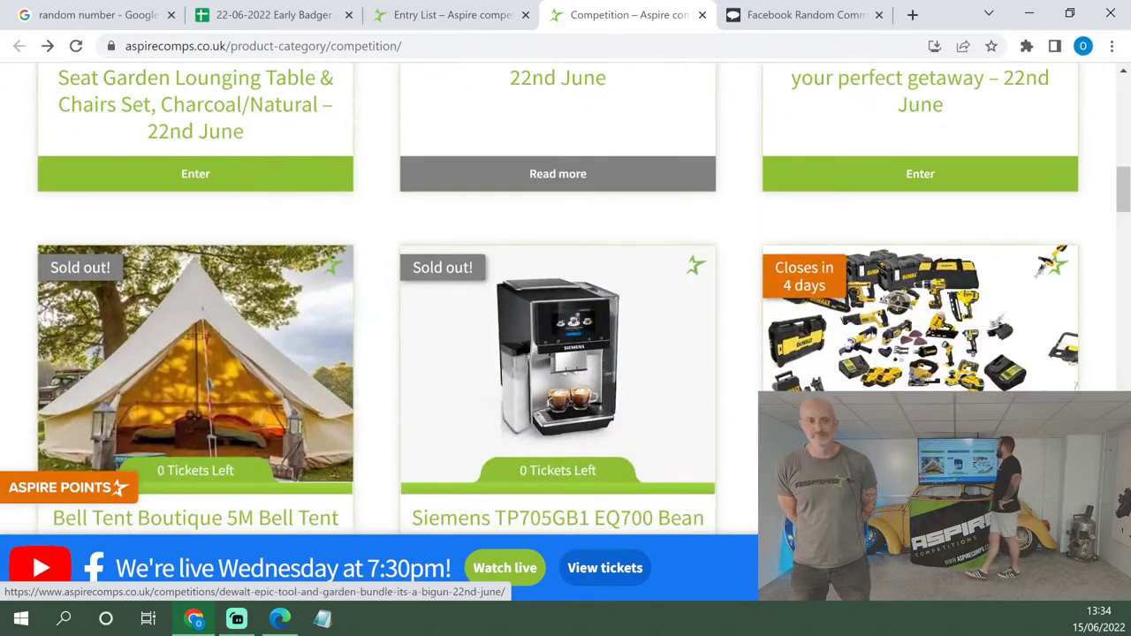
pyautogui.scroll(-1, 864, 318)
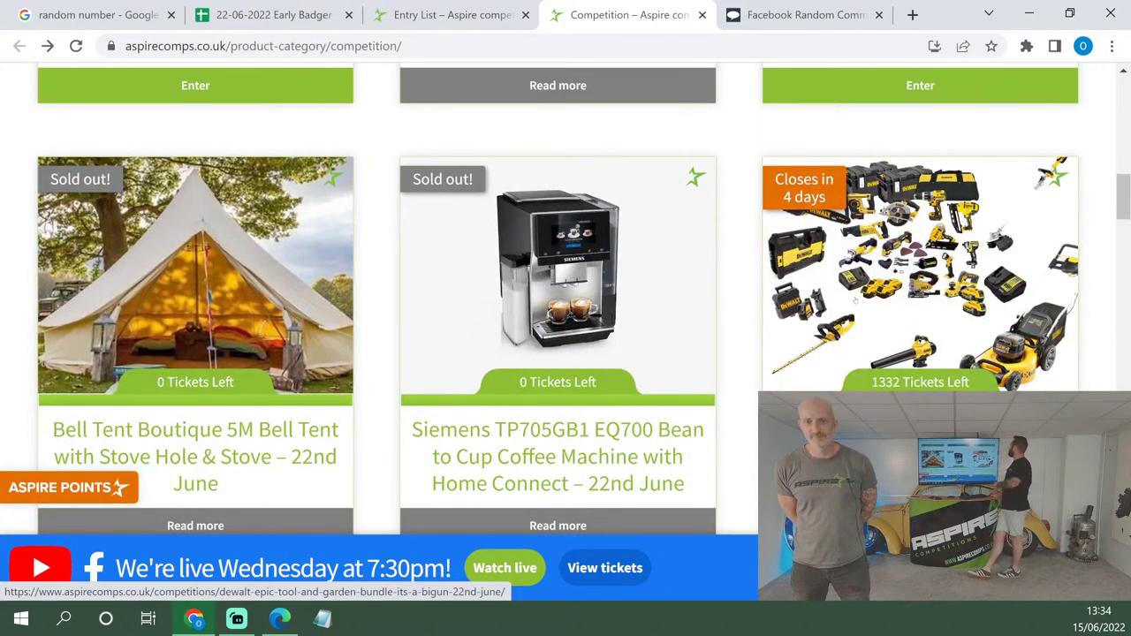